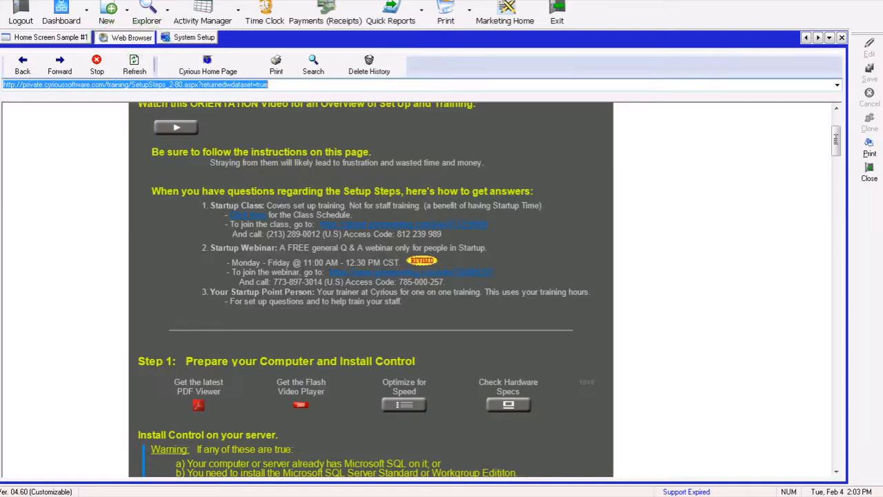
- Open System Setup from the setup steps page and save the company's address and logo details
{"action": "left_click", "coordinate": [836, 143]}
{"action": "left_click_drag", "start_coordinate": [836, 144], "coordinate": [839, 207]}
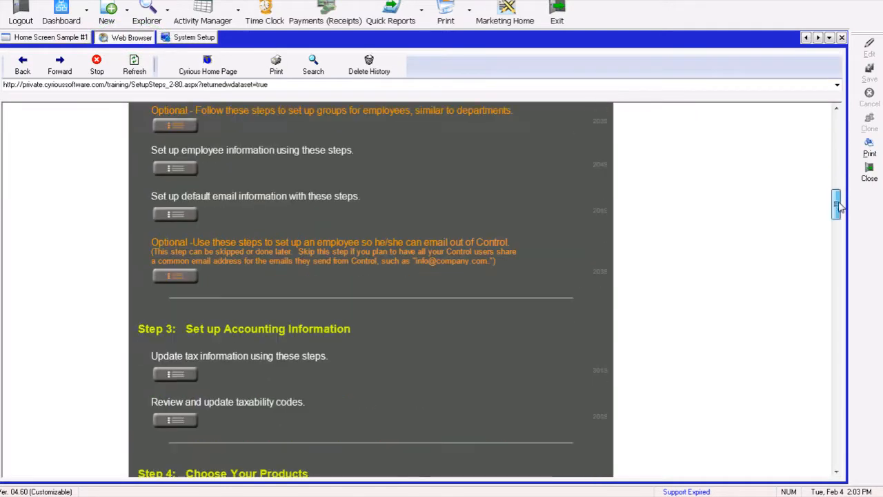
{"action": "left_click", "coordinate": [184, 40]}
{"action": "left_click", "coordinate": [351, 1]}
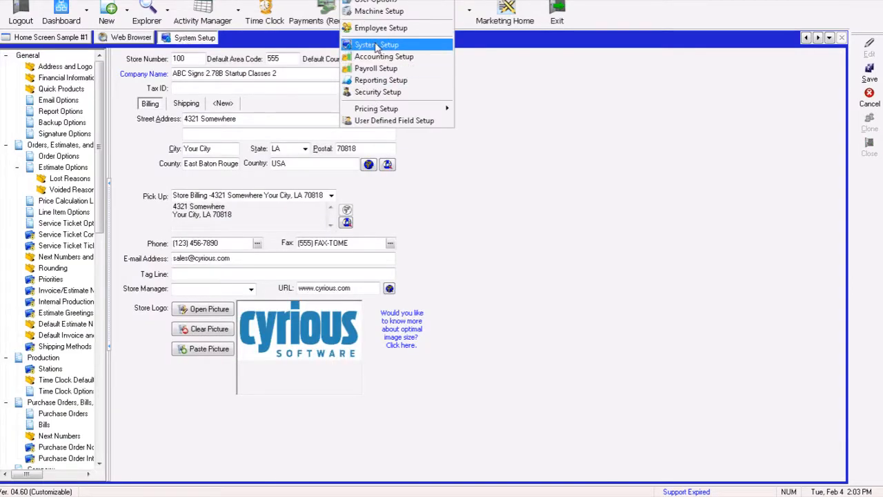
{"action": "left_click", "coordinate": [291, 73]}
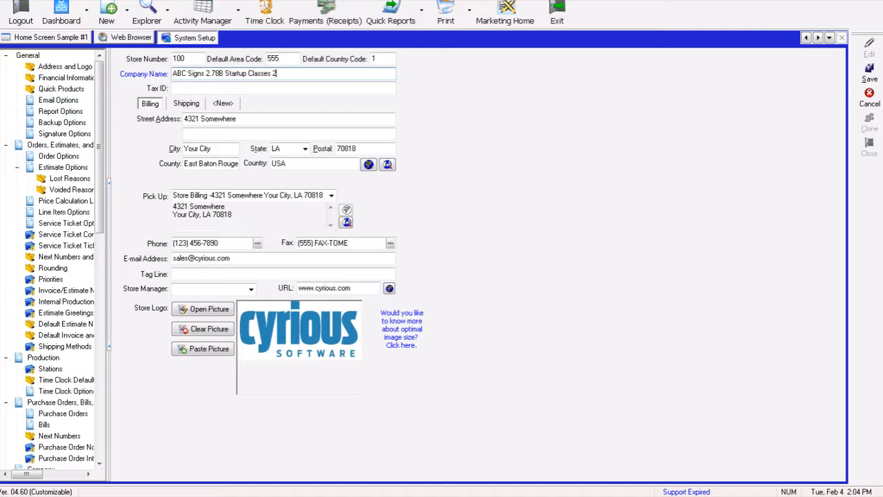
{"action": "left_click", "coordinate": [869, 73]}
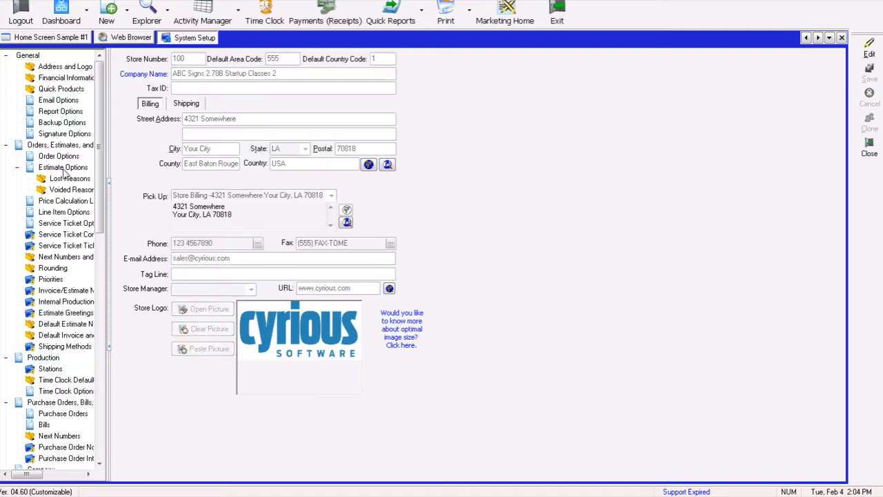
- Open Email Options for editing and set the email delivery option to Internal
{"action": "left_click", "coordinate": [58, 100]}
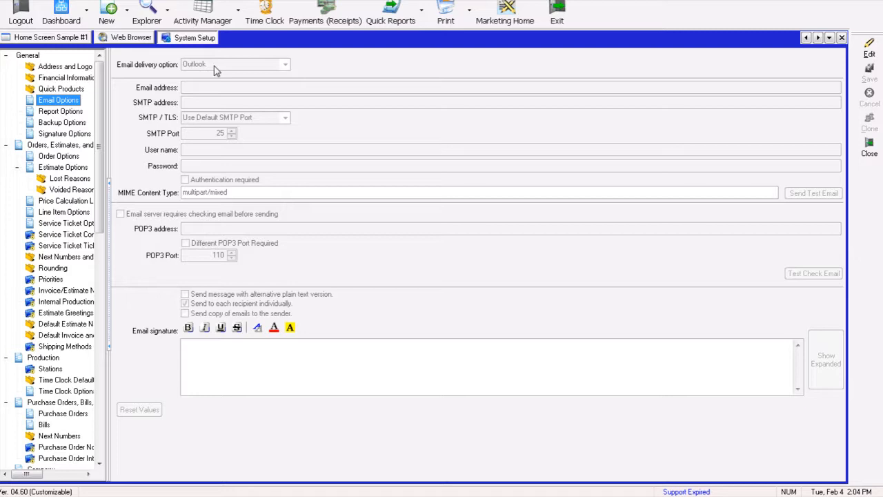
{"action": "left_click", "coordinate": [866, 54]}
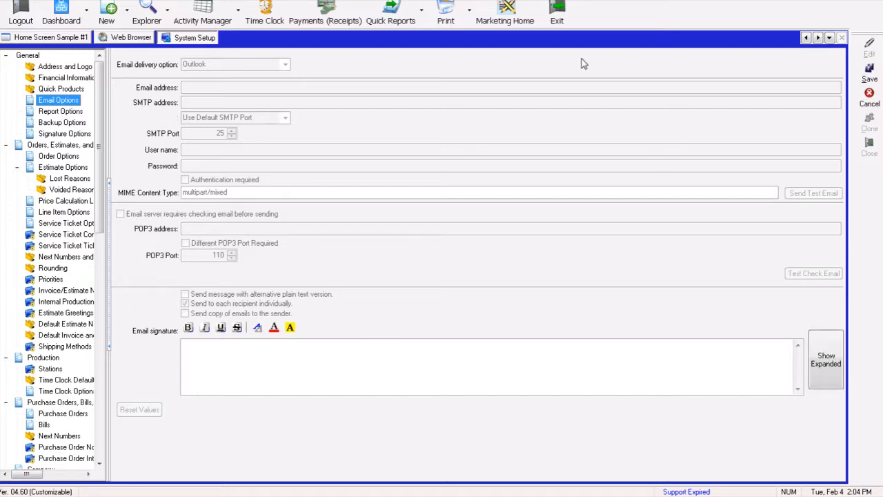
{"action": "left_click", "coordinate": [285, 64]}
{"action": "left_click", "coordinate": [196, 73]}
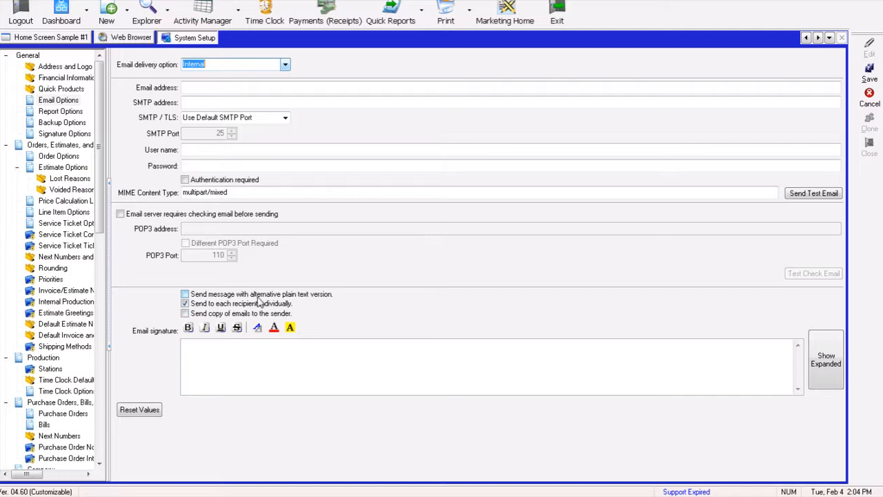
- Set the email delivery option back to Outlook and save the email options
{"action": "left_click", "coordinate": [285, 64]}
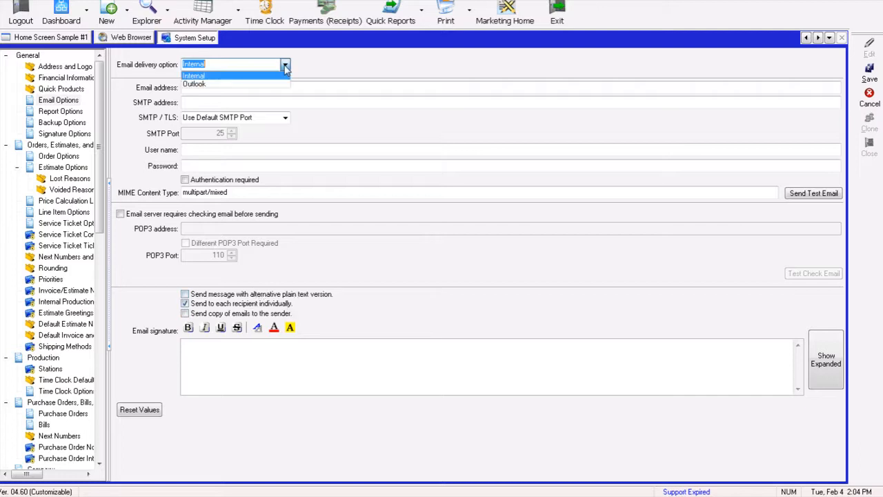
{"action": "left_click", "coordinate": [221, 87]}
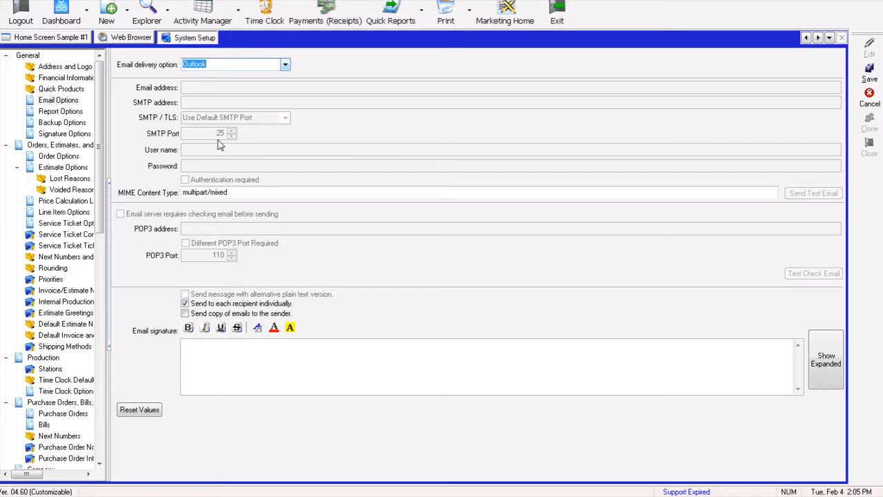
{"action": "left_click", "coordinate": [285, 66]}
{"action": "left_click", "coordinate": [285, 68]}
{"action": "left_click", "coordinate": [877, 77]}
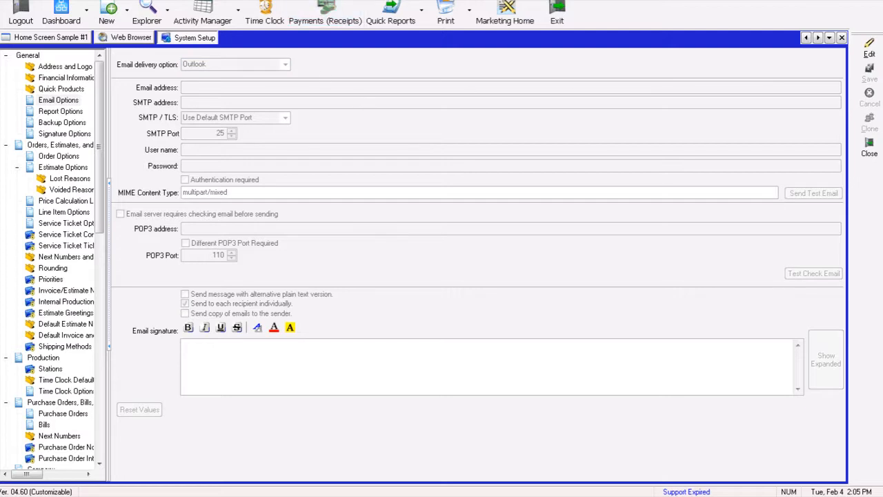
- Open Employee Setup and clone the store owner's employee record as a new employee
{"action": "left_click", "coordinate": [352, 0]}
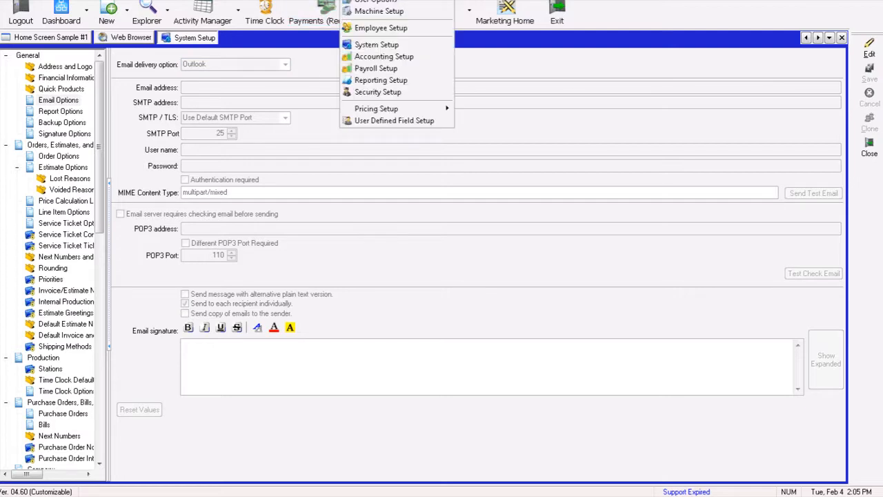
{"action": "left_click", "coordinate": [376, 29]}
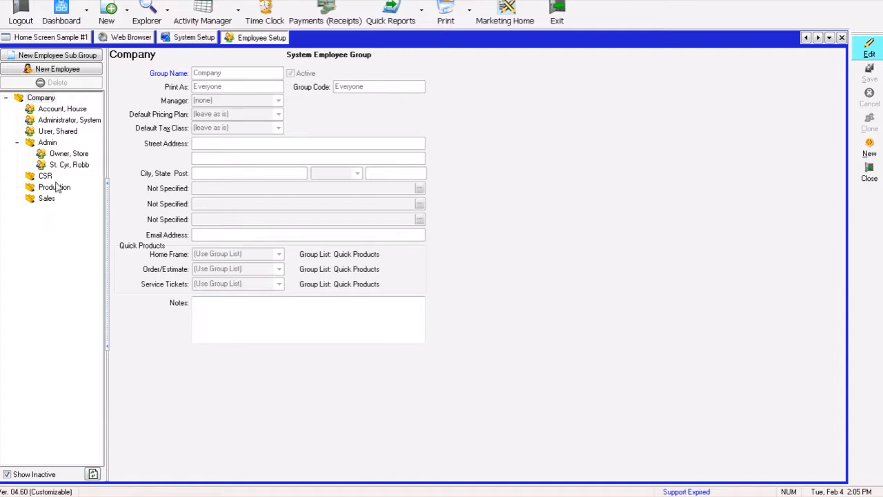
{"action": "left_click", "coordinate": [58, 156]}
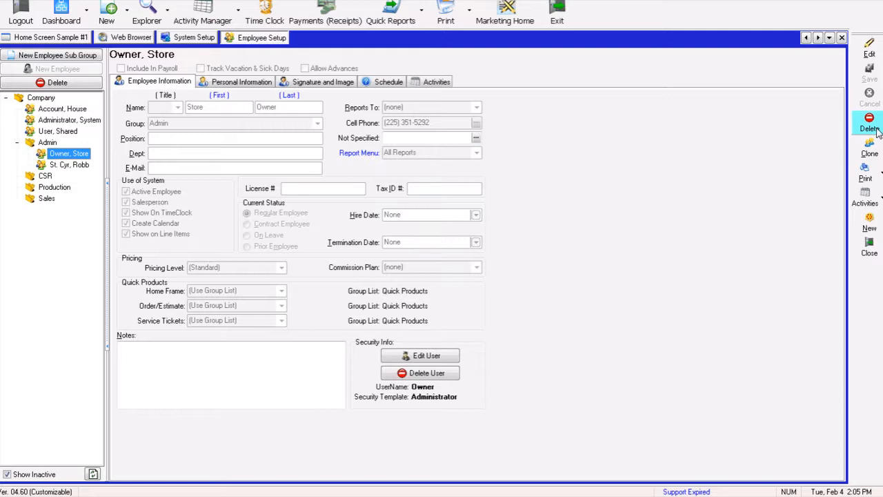
{"action": "left_click", "coordinate": [868, 147]}
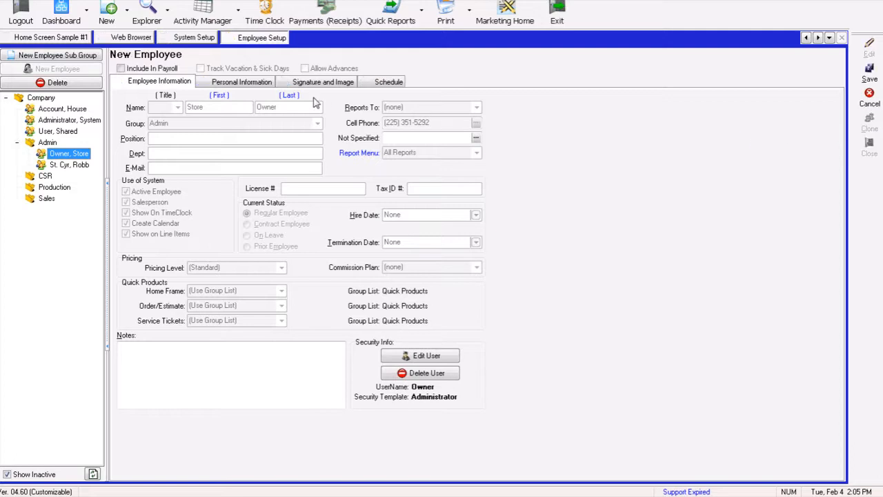
- Enter the new employee's first name and replace the copied last name with theirs
{"action": "type", "text": "Joe"}
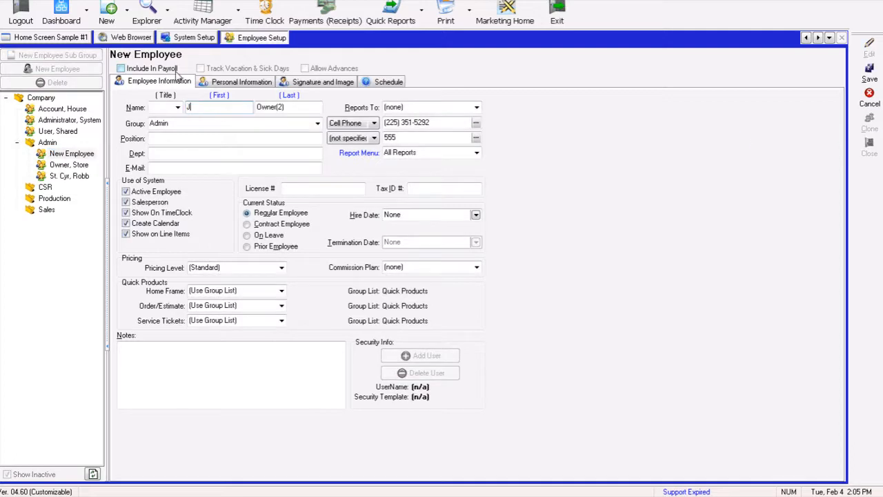
{"action": "key", "text": "Tab"}
{"action": "key", "text": "BackSpace"}
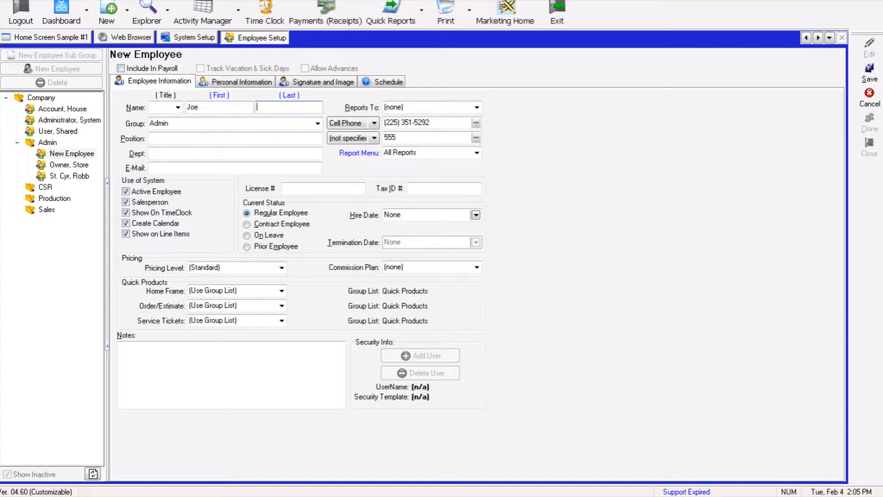
{"action": "type", "text": "Ed"}
{"action": "key", "text": "Tab"}
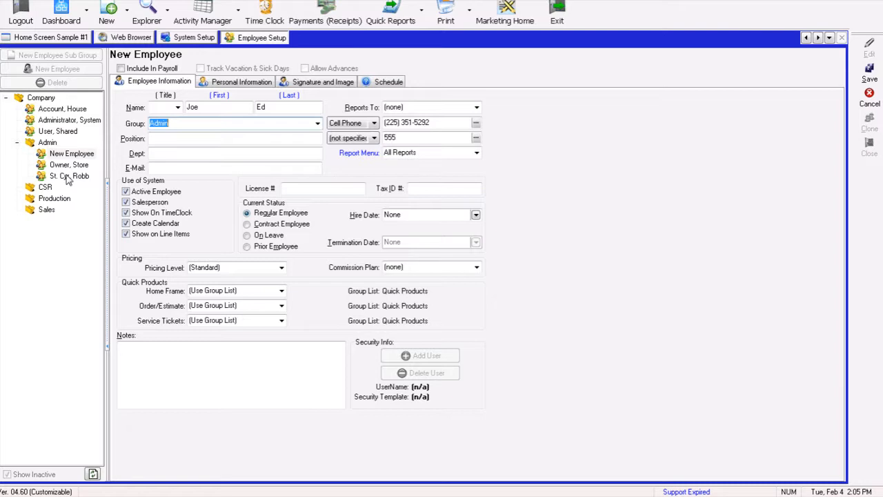
- Examine the position, department, e-mail fields and the second phone type options
{"action": "left_click", "coordinate": [200, 139]}
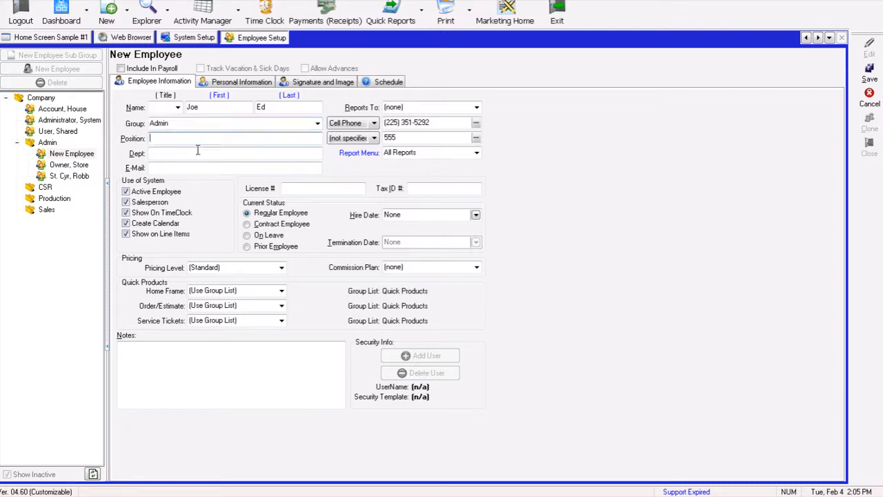
{"action": "left_click", "coordinate": [195, 156]}
{"action": "left_click", "coordinate": [189, 169]}
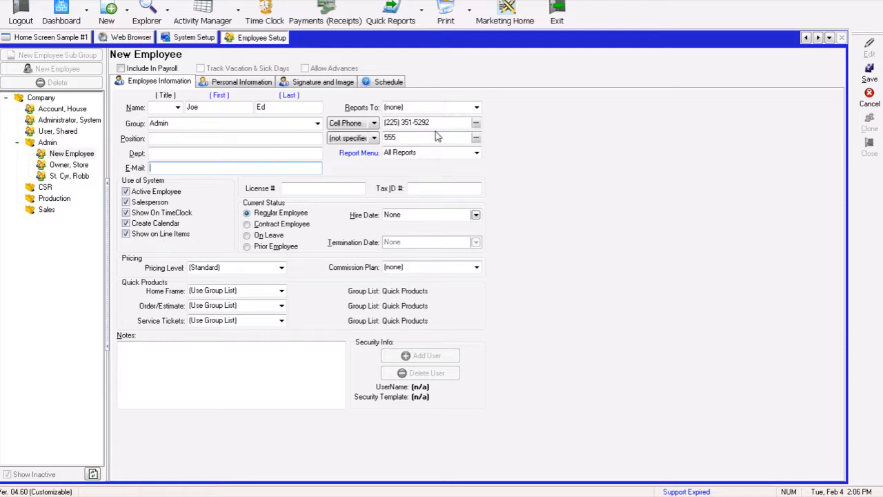
{"action": "left_click", "coordinate": [373, 138]}
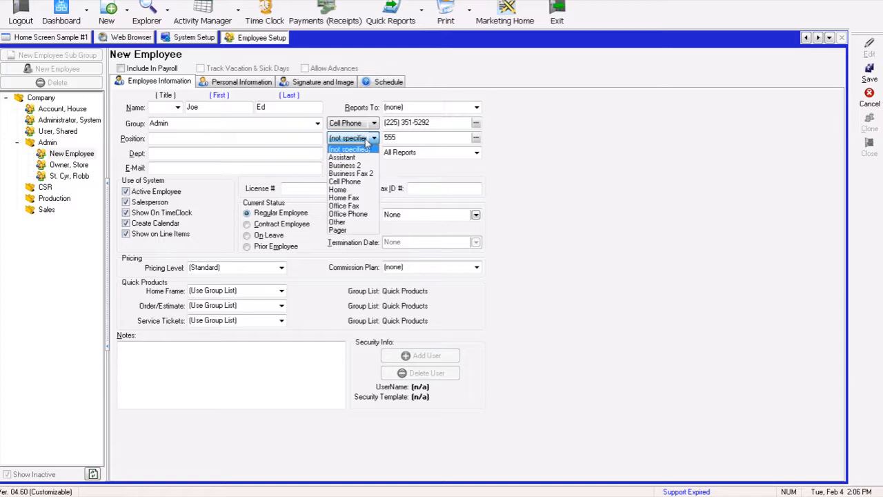
{"action": "left_click", "coordinate": [367, 149]}
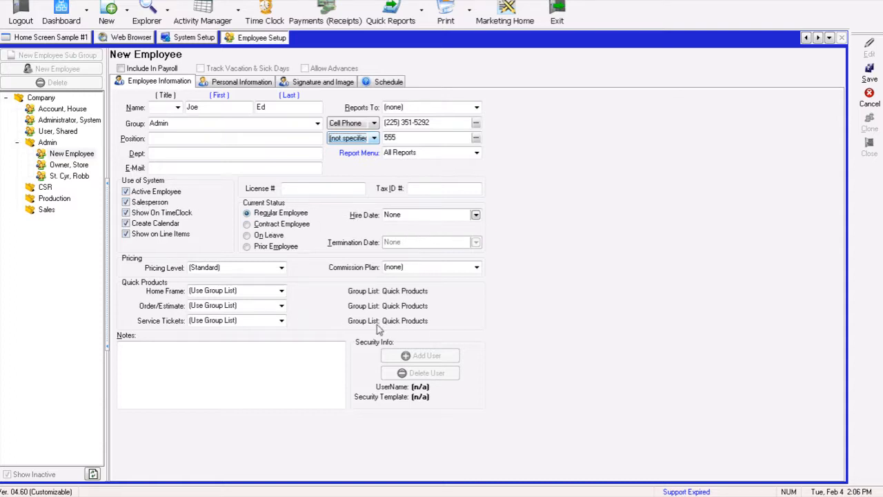
- Browse the Personal Information and Signature and Image tabs, then return to Employee Information
{"action": "left_click", "coordinate": [248, 82]}
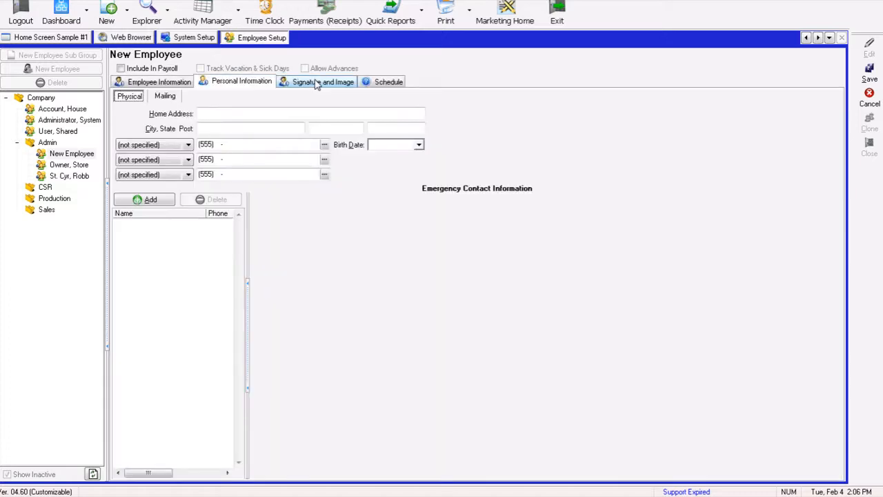
{"action": "left_click", "coordinate": [316, 83]}
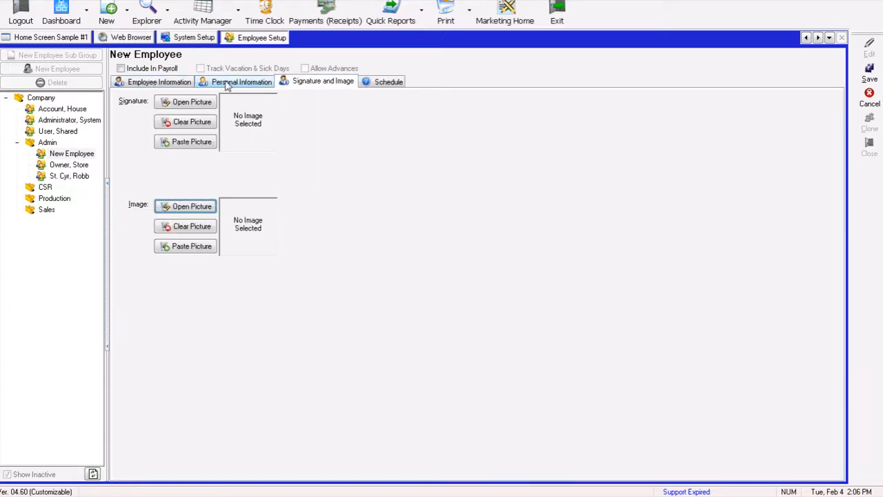
{"action": "left_click", "coordinate": [228, 83]}
{"action": "left_click", "coordinate": [164, 87]}
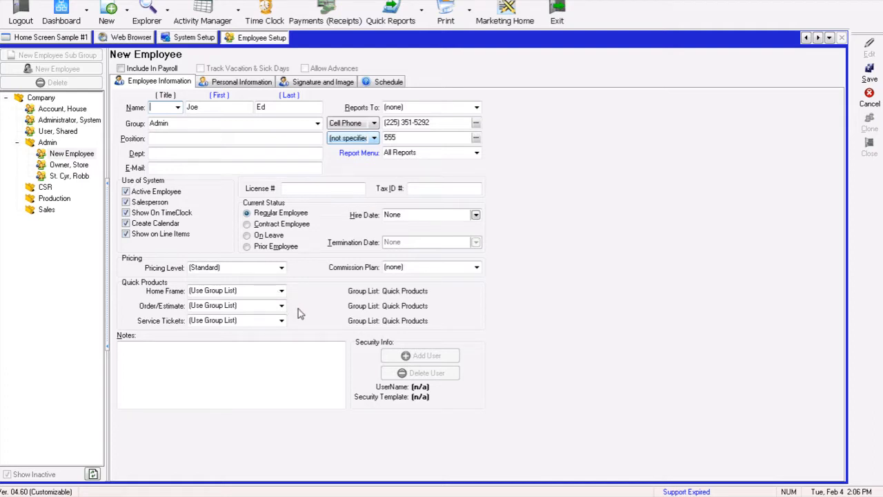
- Save the new employee, accept creating a user name, and authorize with the administrator password
{"action": "left_click", "coordinate": [870, 73]}
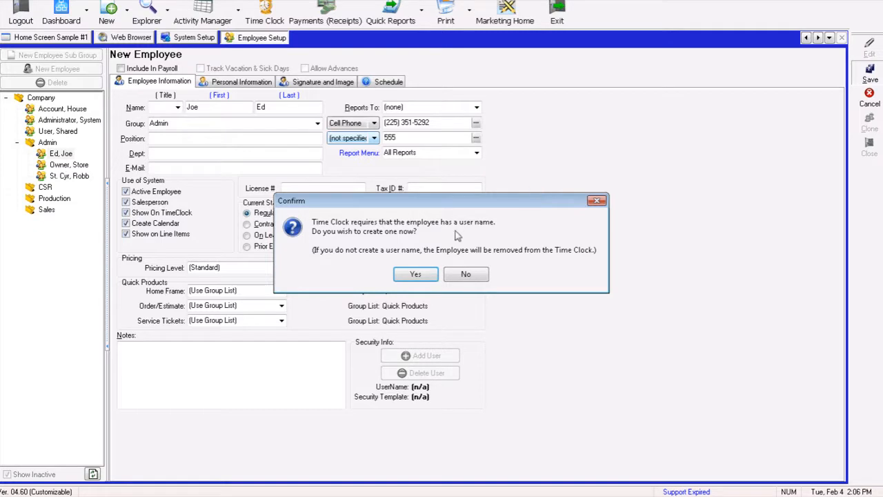
{"action": "left_click", "coordinate": [415, 274]}
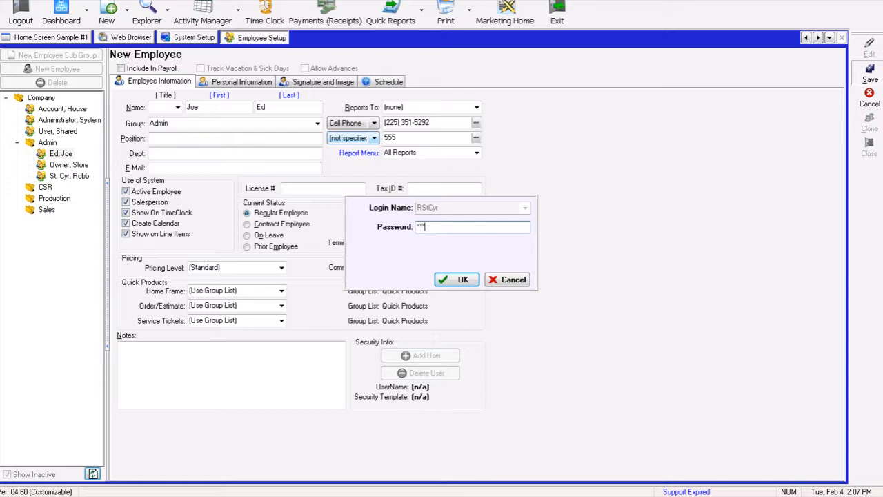
{"action": "key", "text": "ctrl+v"}
{"action": "left_click", "coordinate": [452, 282]}
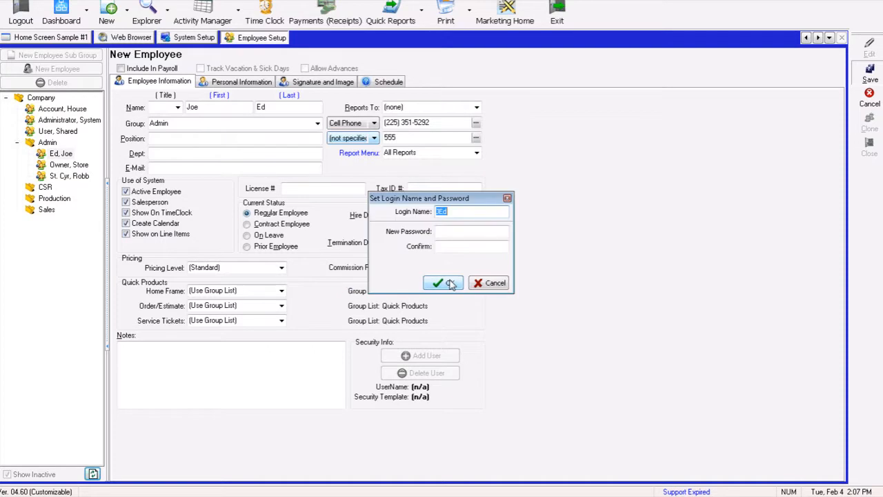
- Set the employee's login name and enter and confirm the new account password
{"action": "left_click", "coordinate": [467, 211]}
{"action": "left_click", "coordinate": [460, 232]}
{"action": "type", "text": "*******"}
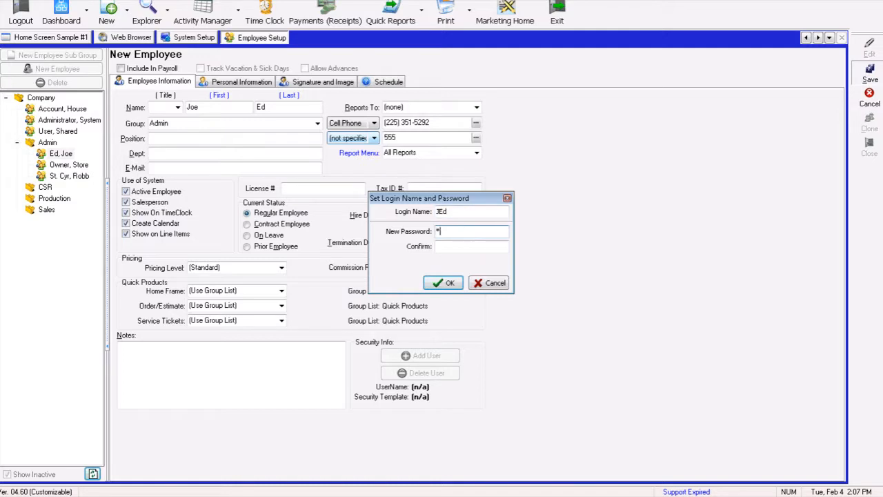
{"action": "type", "text": "***"}
{"action": "key", "text": "Tab"}
{"action": "type", "text": "**********"}
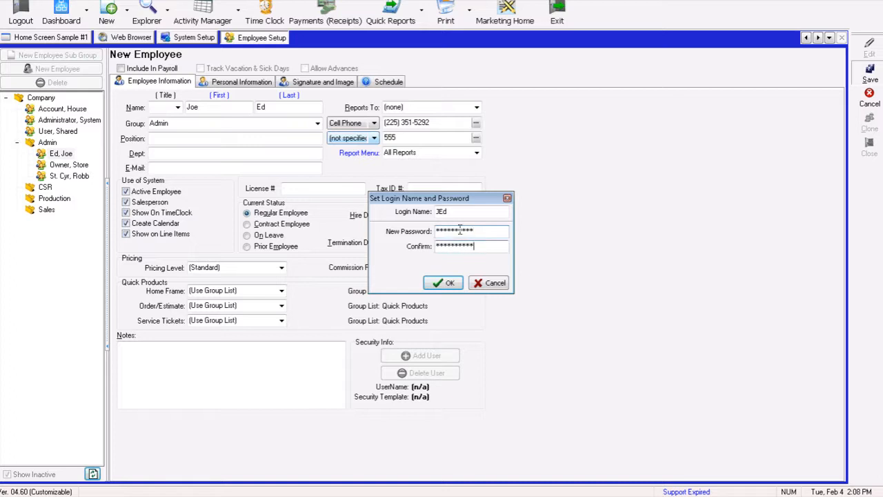
{"action": "left_click", "coordinate": [444, 284]}
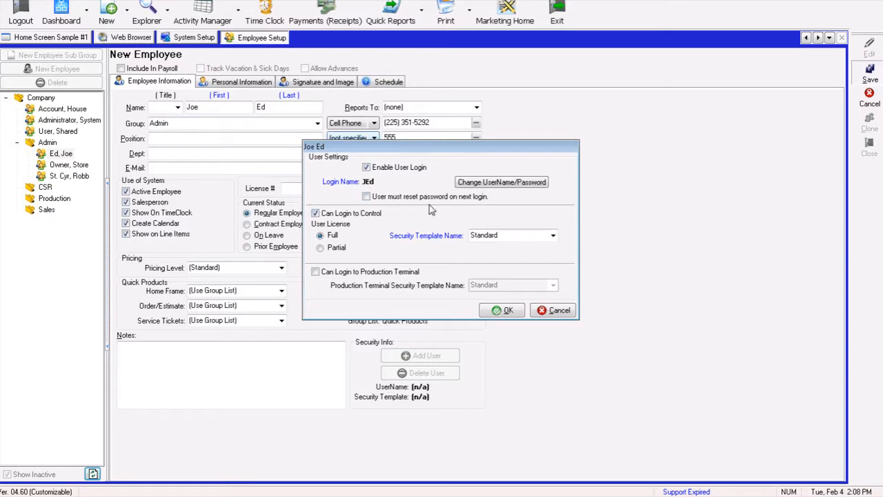
- Require a password reset at next login and set the security template to Administrator
{"action": "left_click", "coordinate": [366, 196]}
{"action": "left_click", "coordinate": [553, 236]}
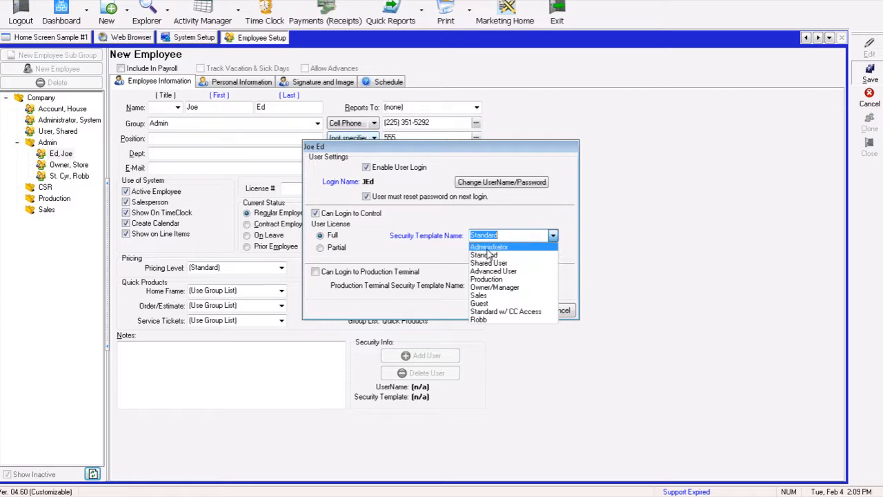
{"action": "left_click", "coordinate": [487, 251]}
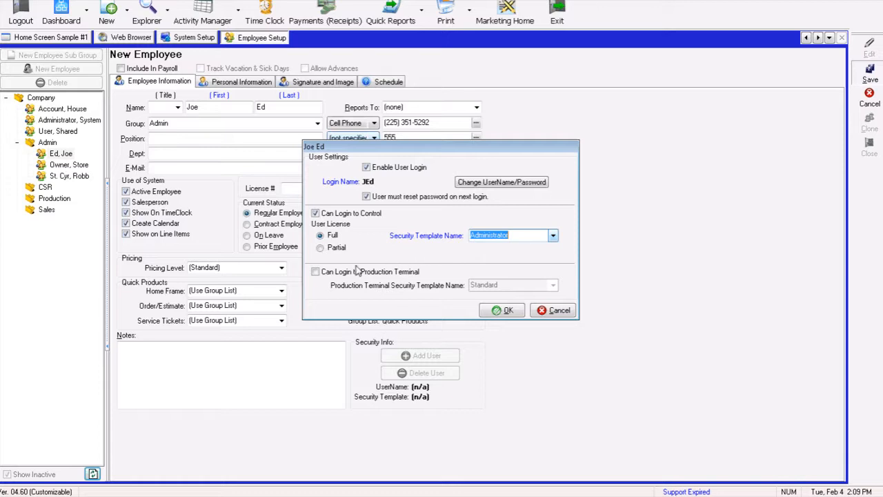
- Allow the user to log in to the Production Terminal with the Standard security template, and confirm the user settings
{"action": "left_click", "coordinate": [318, 272]}
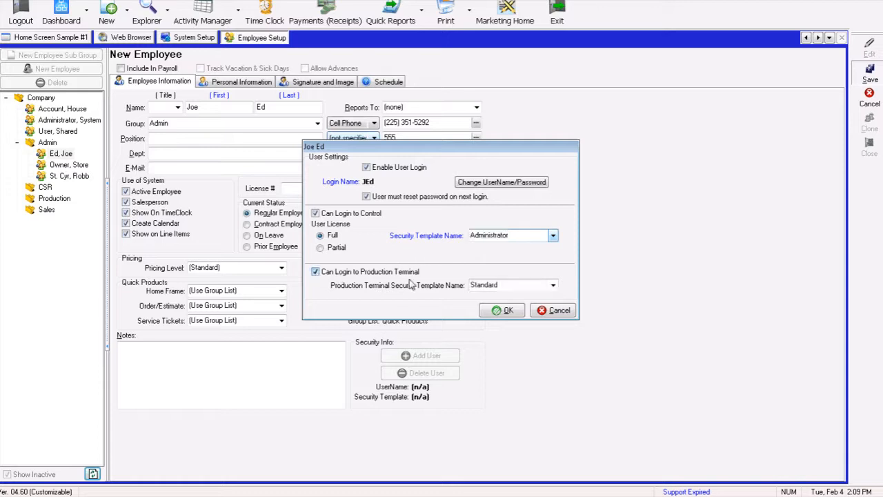
{"action": "left_click", "coordinate": [553, 285]}
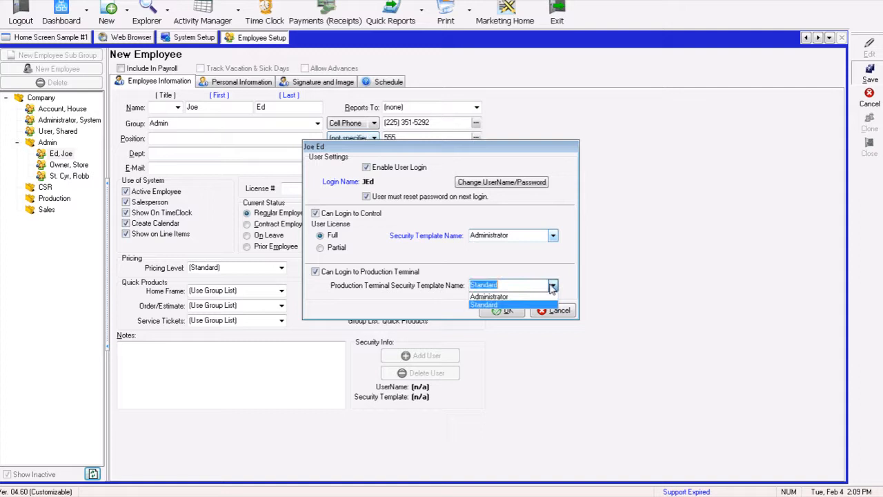
{"action": "left_click", "coordinate": [553, 286]}
{"action": "left_click", "coordinate": [554, 286]}
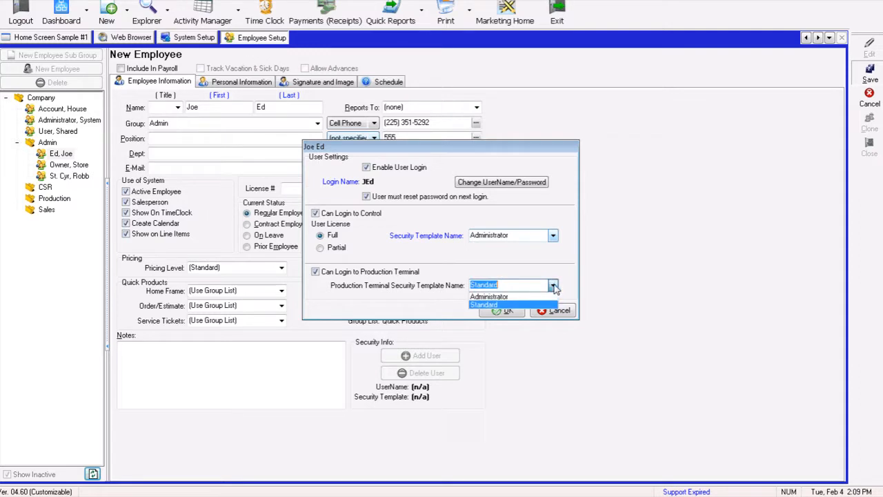
{"action": "left_click", "coordinate": [494, 304]}
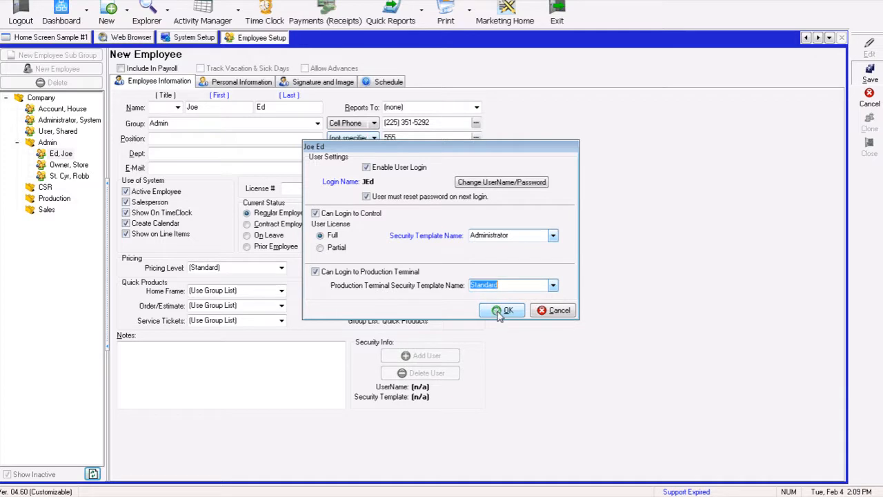
{"action": "left_click", "coordinate": [502, 311]}
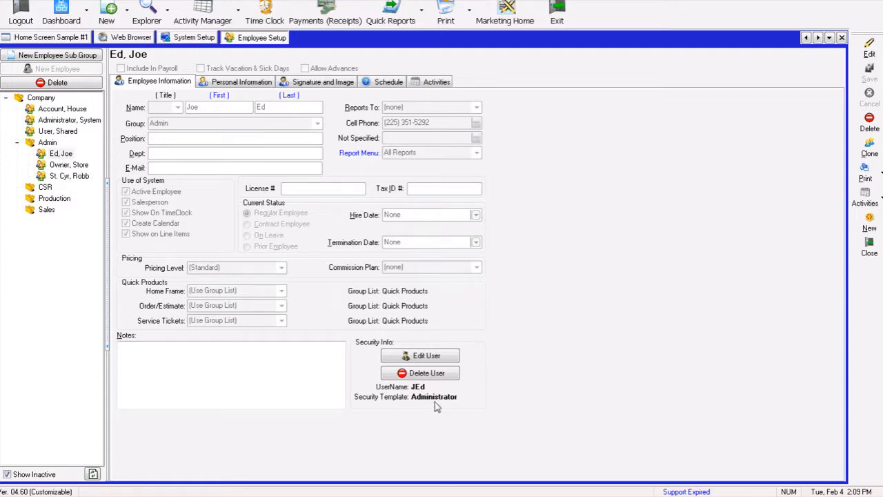
- Open Accounting Setup's chart of accounts and examine the county and state sales tax liability accounts
{"action": "left_click", "coordinate": [75, 176]}
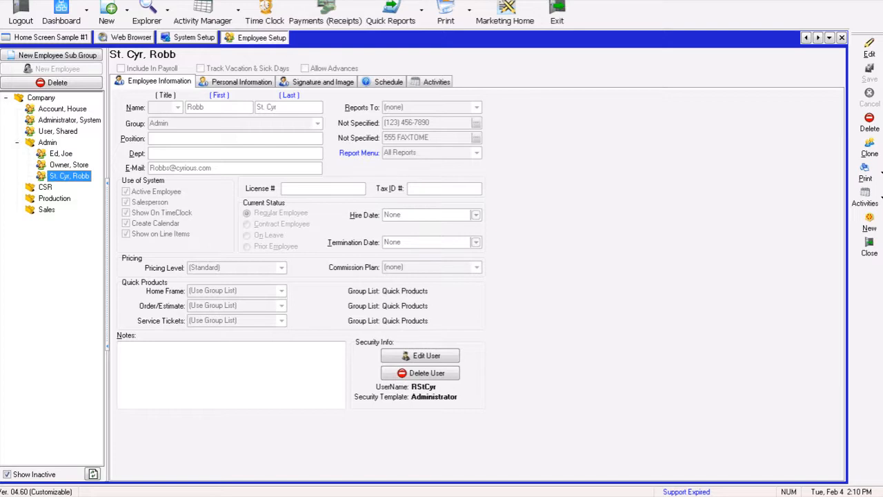
{"action": "left_click", "coordinate": [351, 0]}
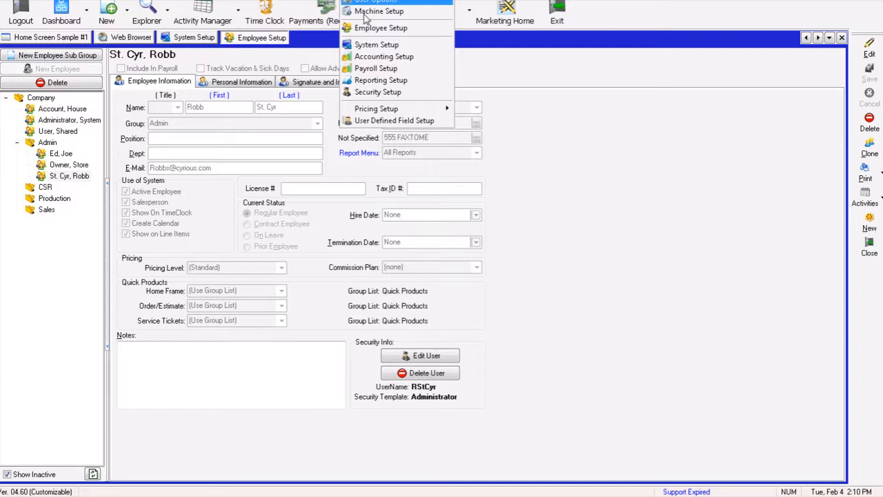
{"action": "left_click", "coordinate": [377, 60]}
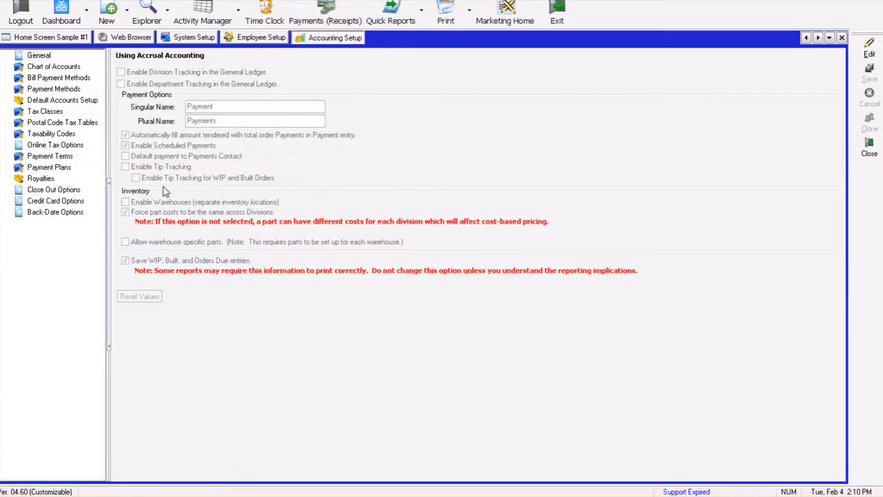
{"action": "left_click", "coordinate": [52, 67]}
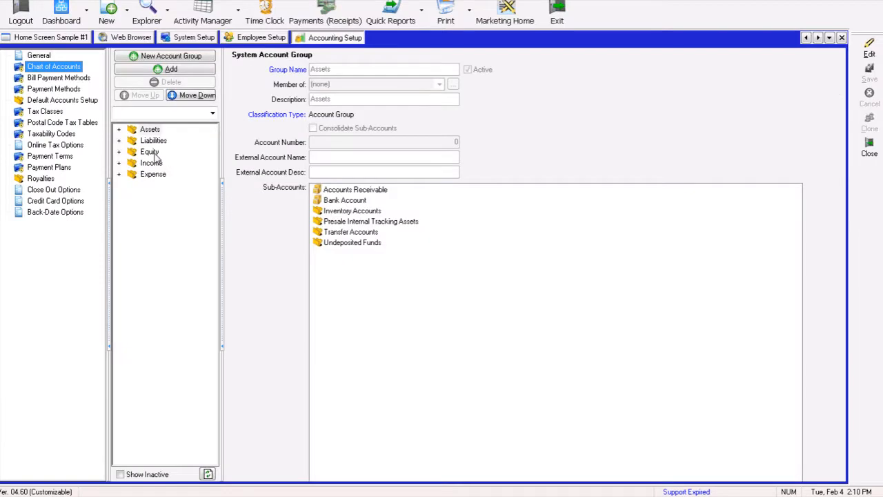
{"action": "left_click", "coordinate": [118, 140]}
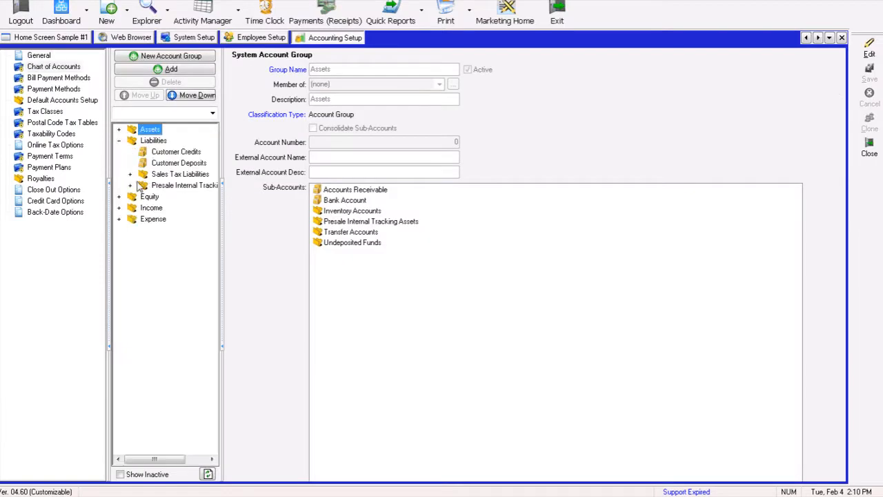
{"action": "left_click", "coordinate": [129, 174]}
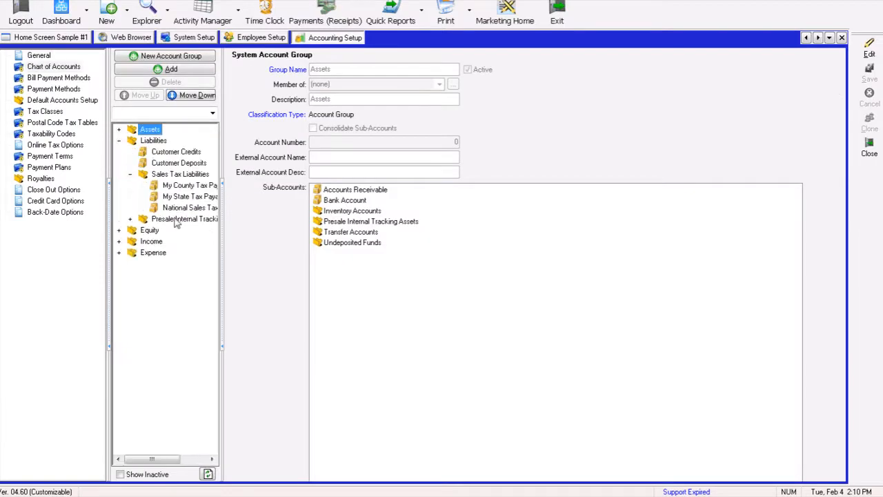
{"action": "left_click_drag", "start_coordinate": [222, 236], "coordinate": [255, 246]}
{"action": "left_click", "coordinate": [197, 197]}
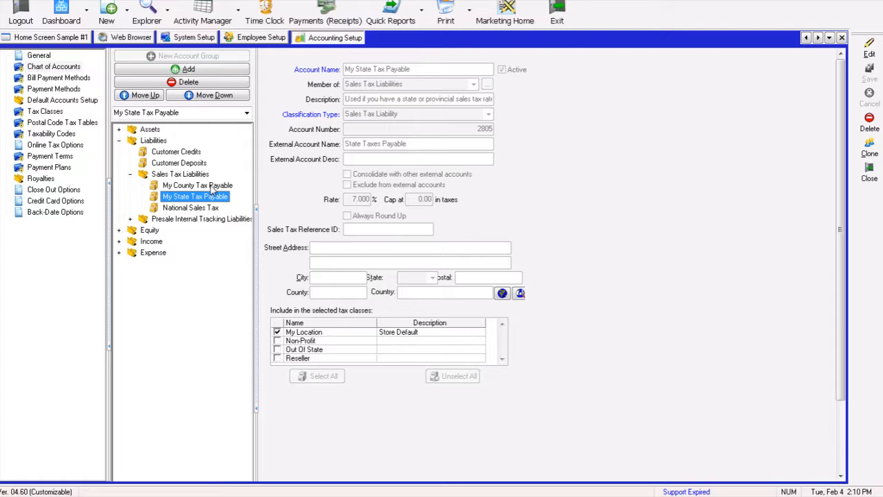
{"action": "left_click", "coordinate": [212, 187]}
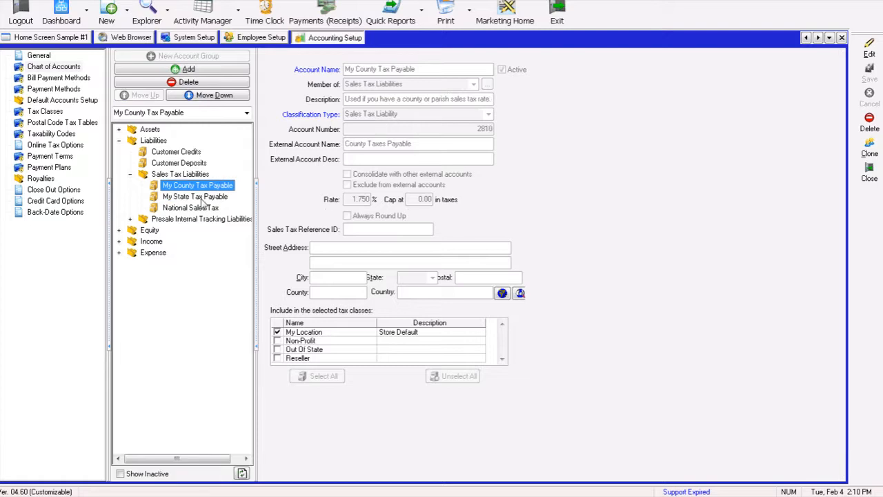
{"action": "left_click", "coordinate": [202, 198]}
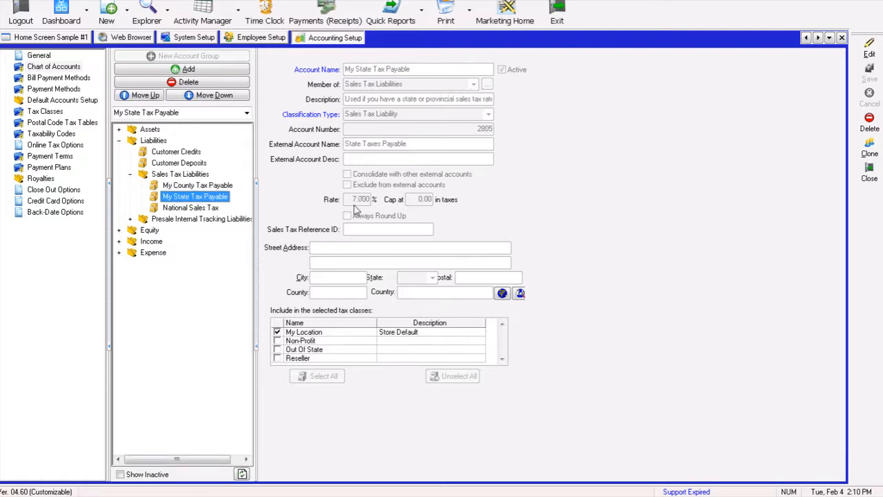
{"action": "left_click", "coordinate": [223, 186]}
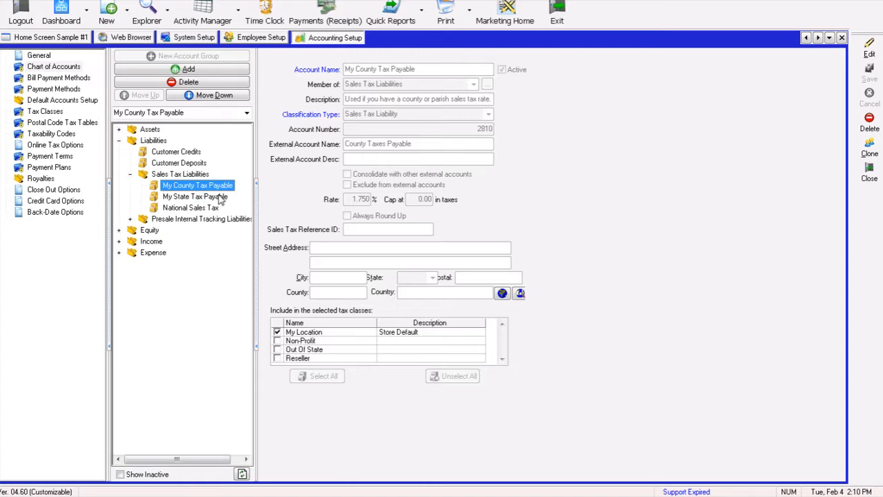
{"action": "left_click", "coordinate": [221, 198]}
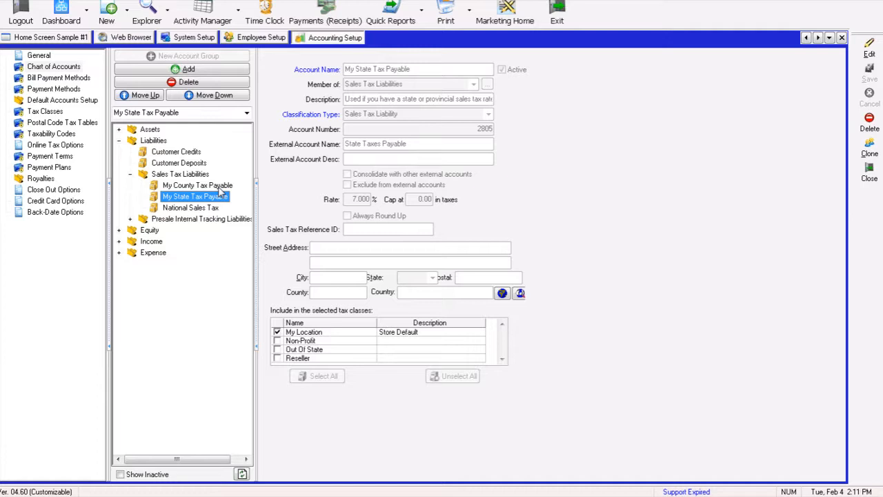
{"action": "left_click", "coordinate": [218, 187]}
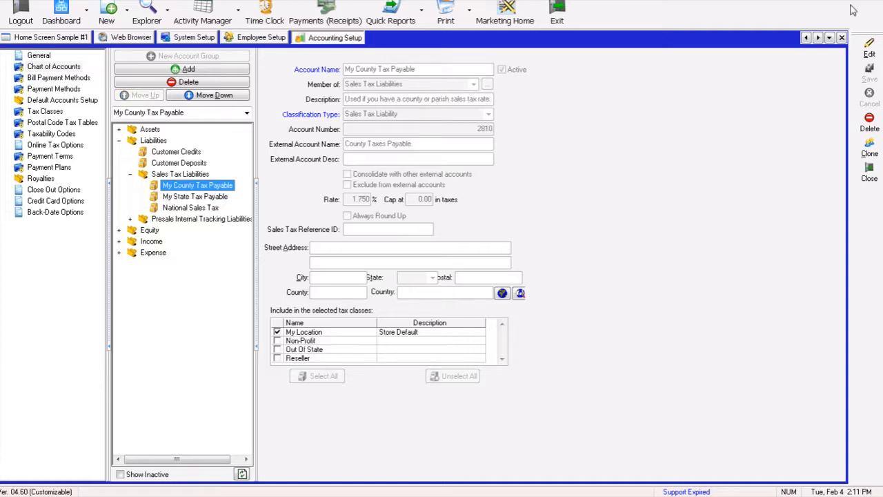
- Clone the county tax account as a new sales tax account named St Tammany Parish and save it
{"action": "left_click", "coordinate": [869, 148]}
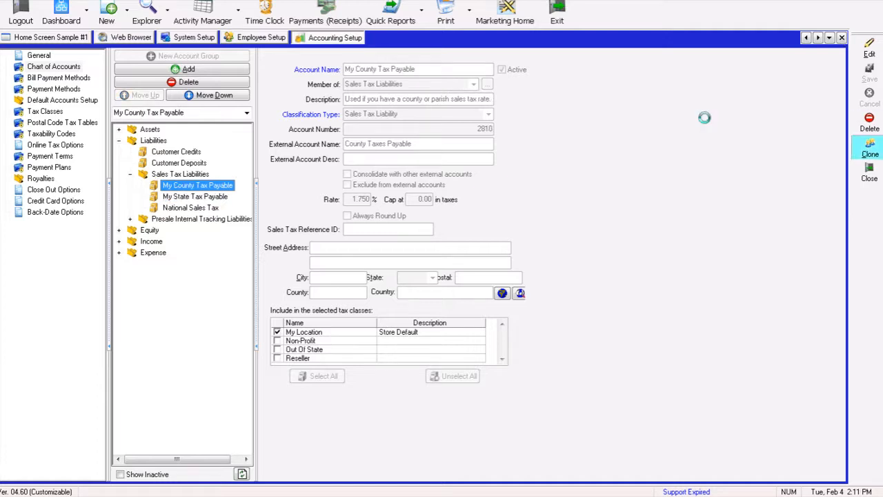
{"action": "type", "text": "St"}
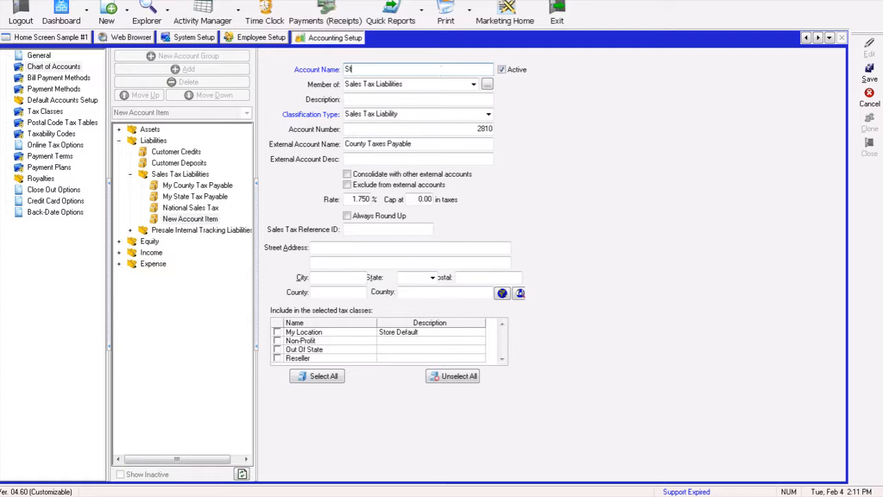
{"action": "type", "text": " Tammany Parish"}
{"action": "key", "text": "Tab"}
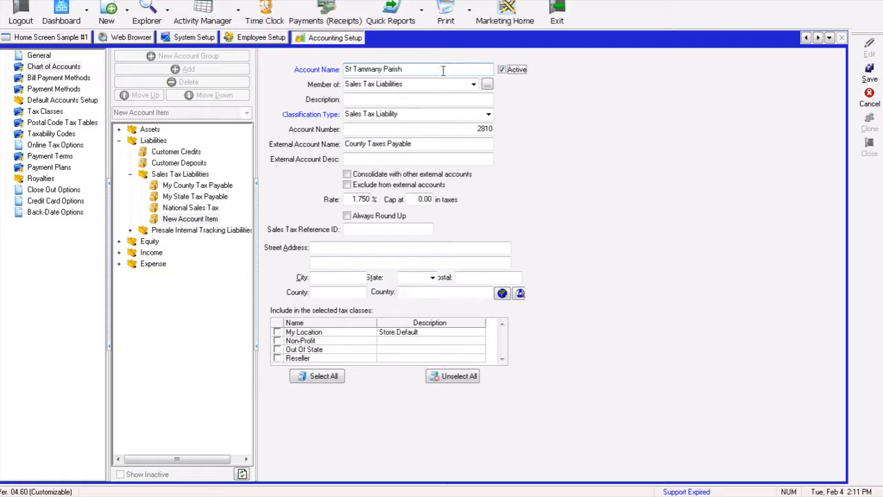
{"action": "key", "text": "Tab"}
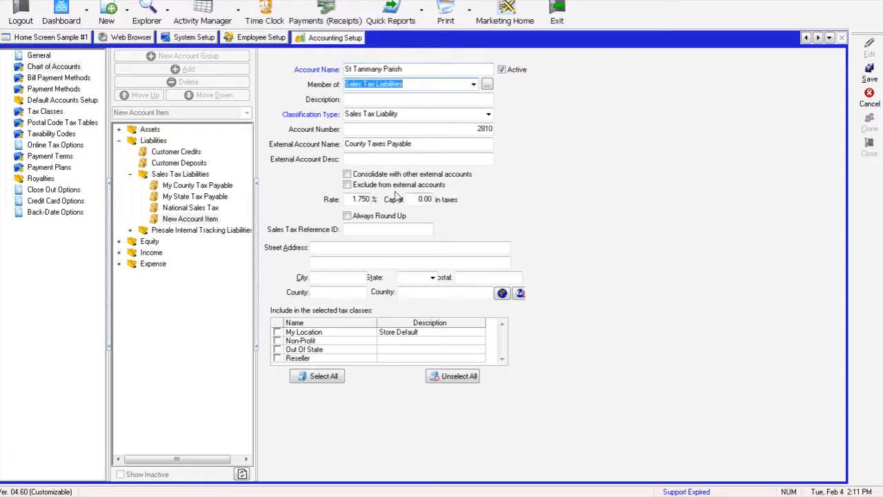
{"action": "left_click", "coordinate": [351, 199]}
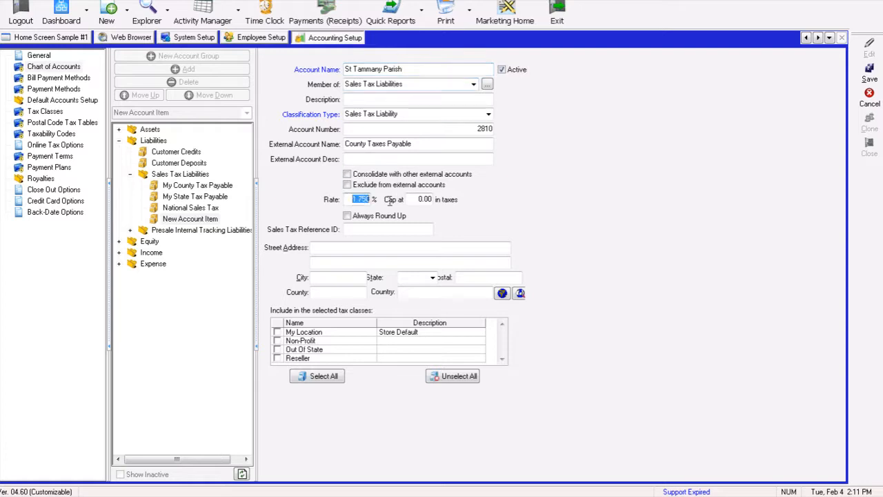
{"action": "left_click", "coordinate": [422, 200]}
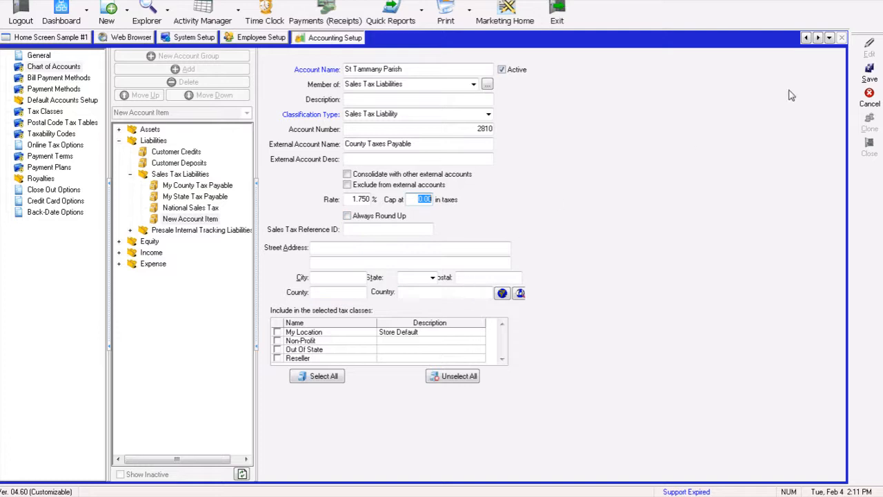
{"action": "left_click", "coordinate": [869, 72]}
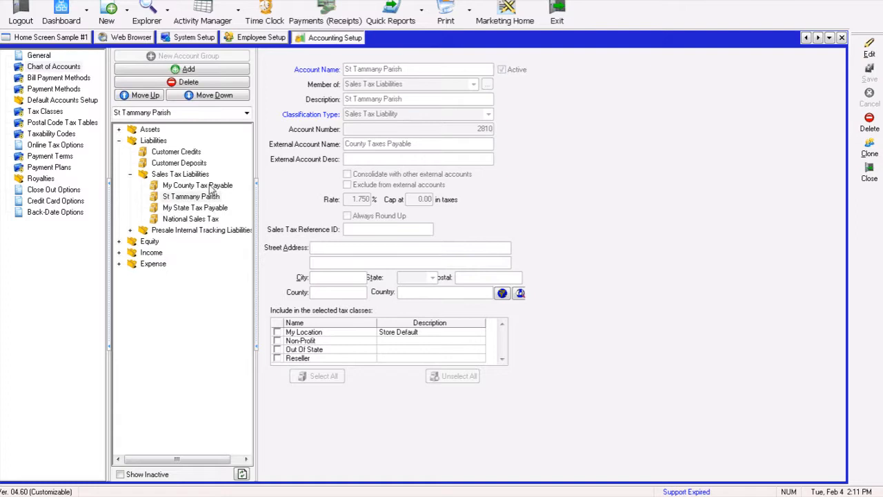
- Review each account in the Sales Tax Liabilities group
{"action": "left_click", "coordinate": [209, 187]}
{"action": "left_click", "coordinate": [207, 198]}
{"action": "left_click", "coordinate": [209, 209]}
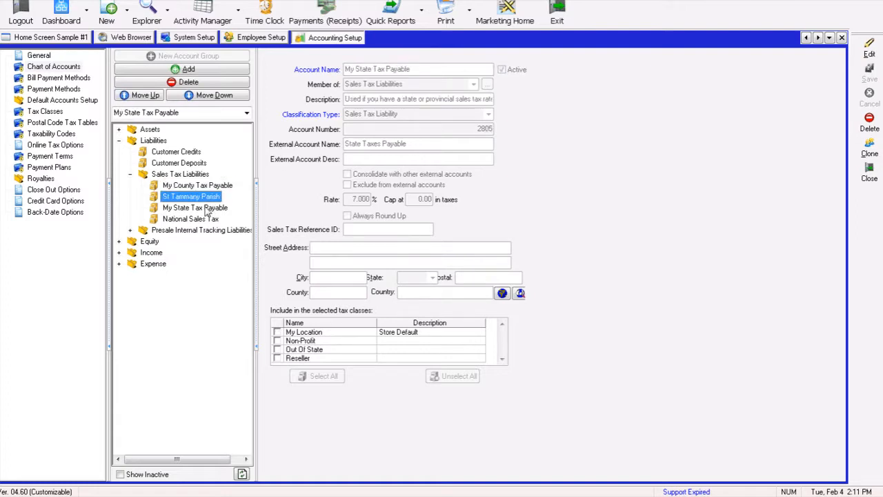
{"action": "left_click", "coordinate": [198, 220]}
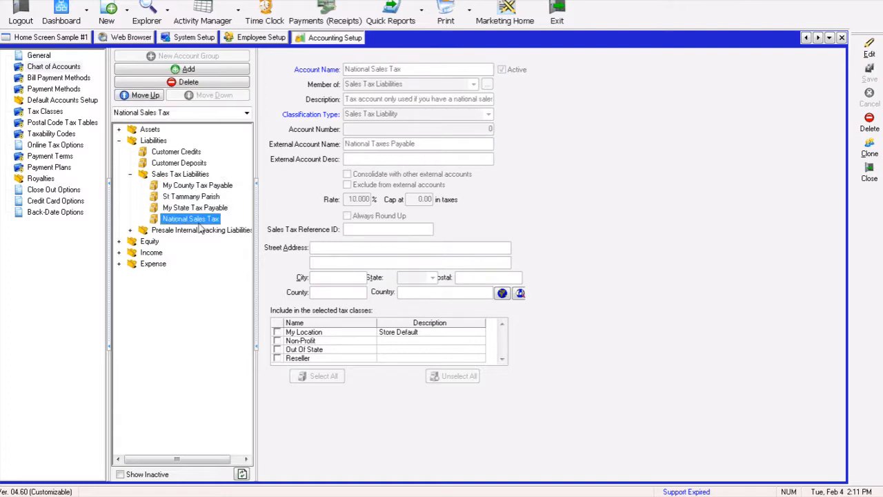
{"action": "left_click", "coordinate": [199, 208]}
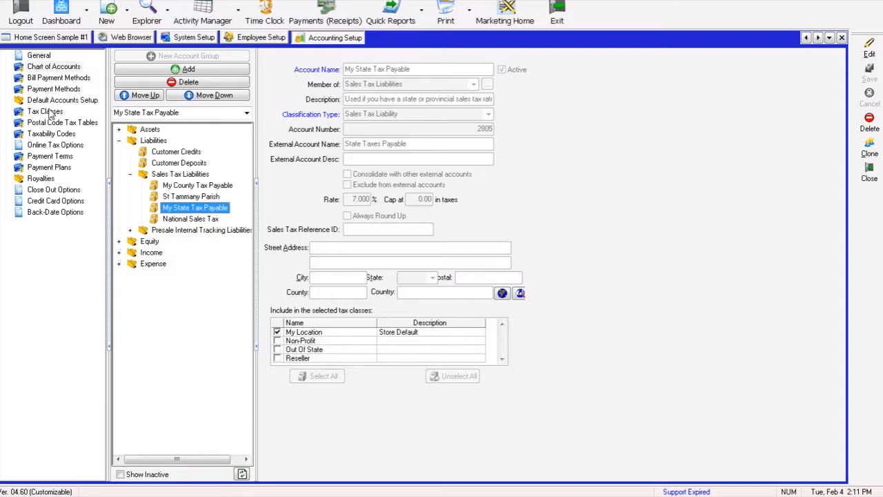
- Open the tax classes, clone the My Location class, and name the new class St Tammany Parish
{"action": "left_click", "coordinate": [45, 111]}
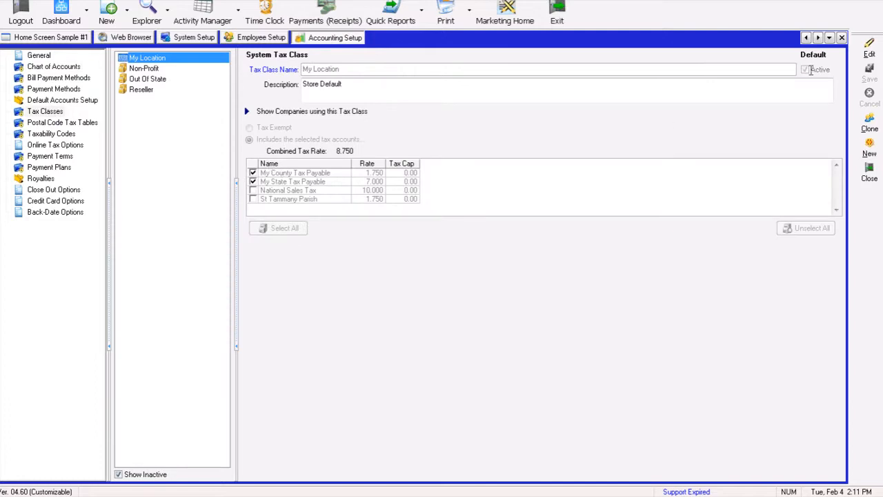
{"action": "left_click", "coordinate": [875, 50]}
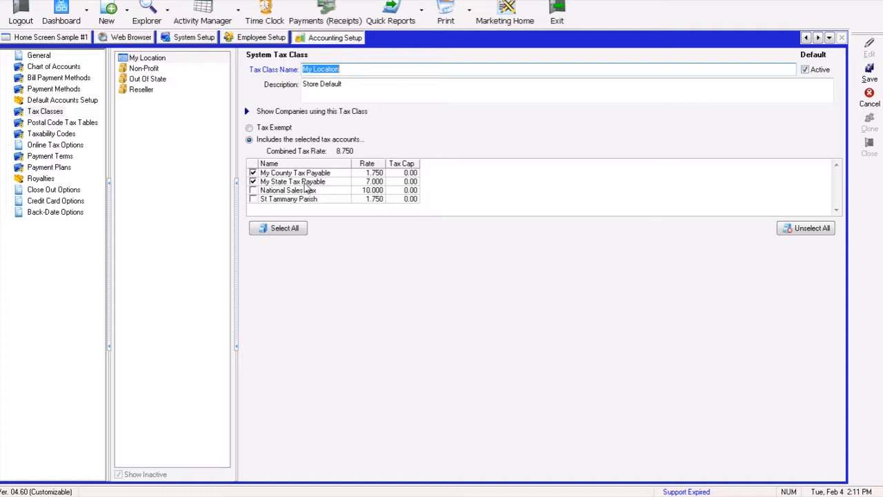
{"action": "left_click", "coordinate": [869, 73]}
{"action": "left_click", "coordinate": [867, 125]}
{"action": "type", "text": "St Tammany Parish"}
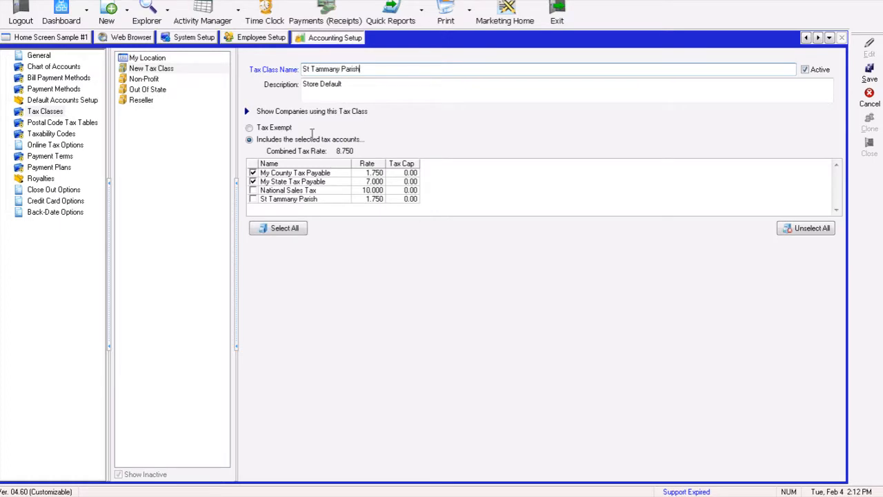
- Include the St Tammany Parish account, exclude the county tax account, and save the tax class
{"action": "left_click", "coordinate": [253, 198]}
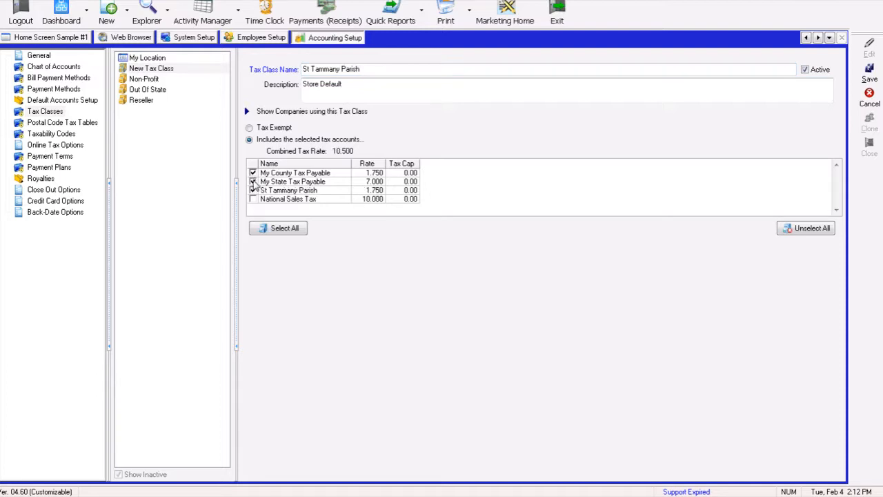
{"action": "left_click", "coordinate": [253, 173]}
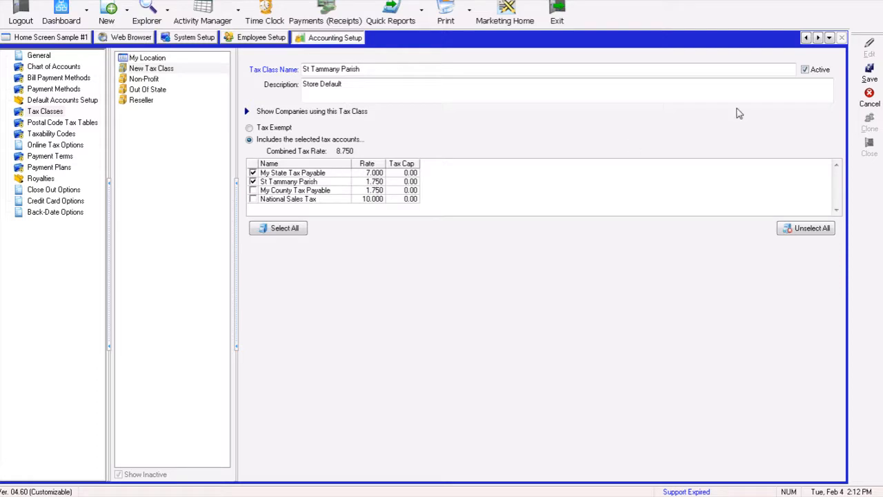
{"action": "left_click", "coordinate": [869, 75]}
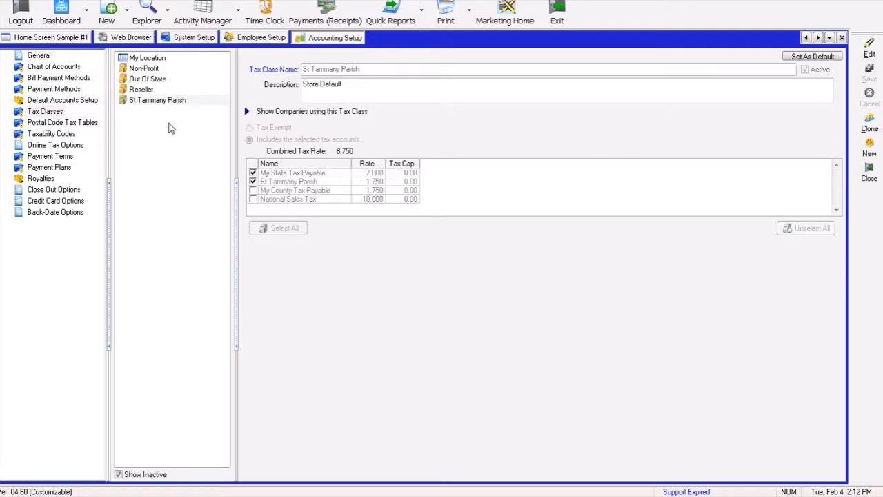
- Compare the St Tammany Parish and My Location tax classes
{"action": "left_click", "coordinate": [150, 101]}
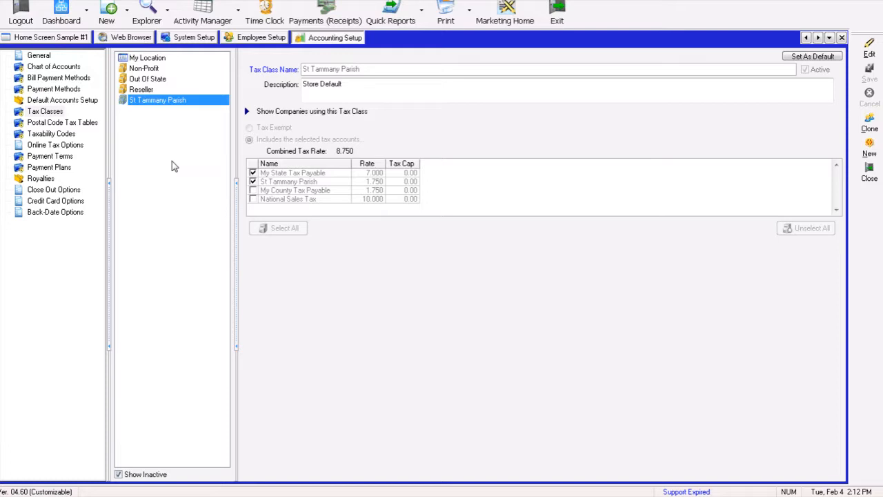
{"action": "left_click", "coordinate": [147, 59]}
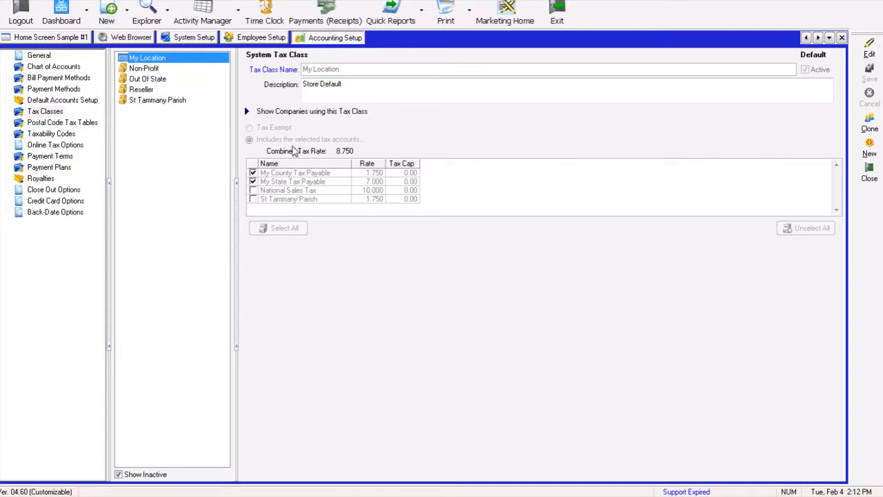
- Set the St Tammany Parish tax class as the default tax class
{"action": "left_click", "coordinate": [174, 102]}
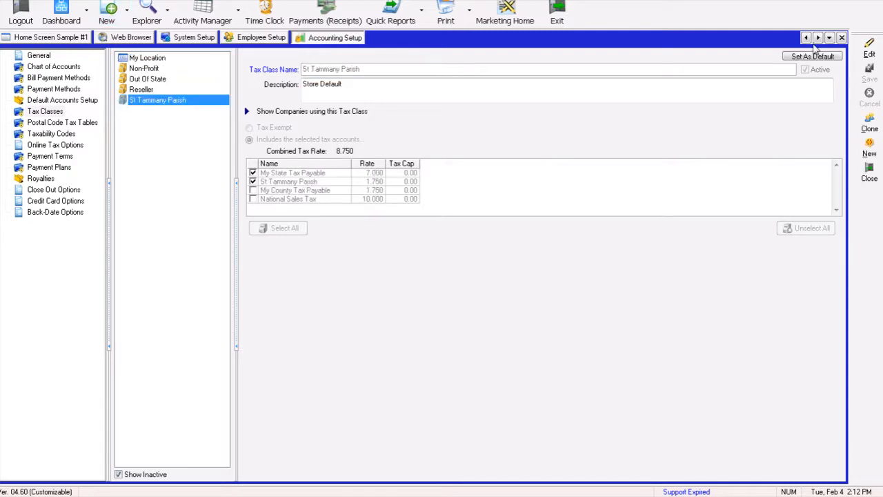
{"action": "left_click", "coordinate": [812, 58]}
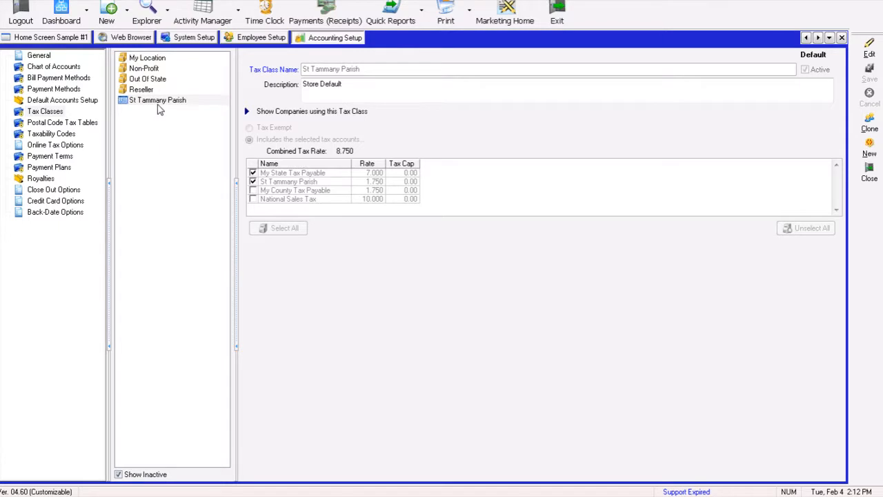
- Edit the Non-Profit tax class to include only the St Tammany Parish tax account, and save it
{"action": "left_click", "coordinate": [143, 69]}
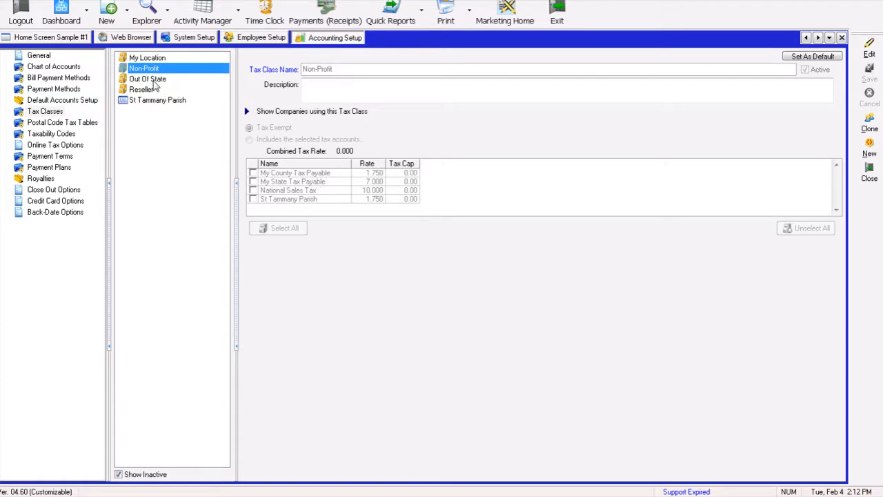
{"action": "left_click", "coordinate": [869, 49]}
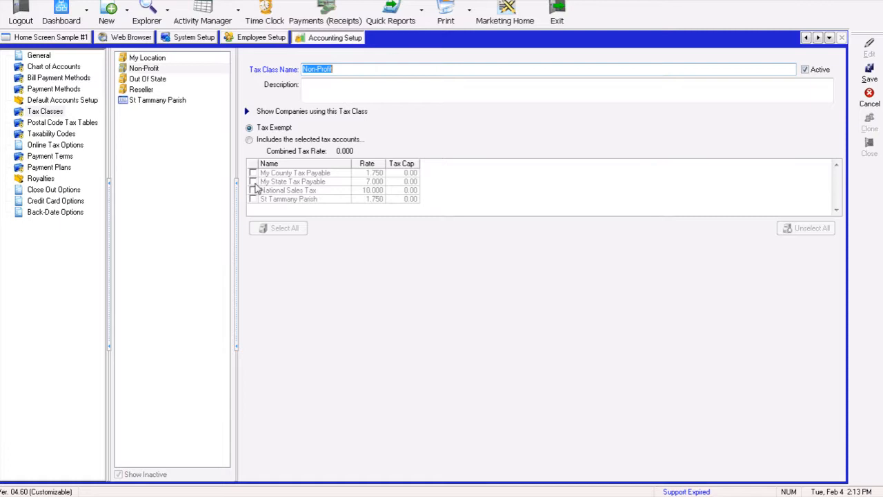
{"action": "left_click", "coordinate": [249, 139]}
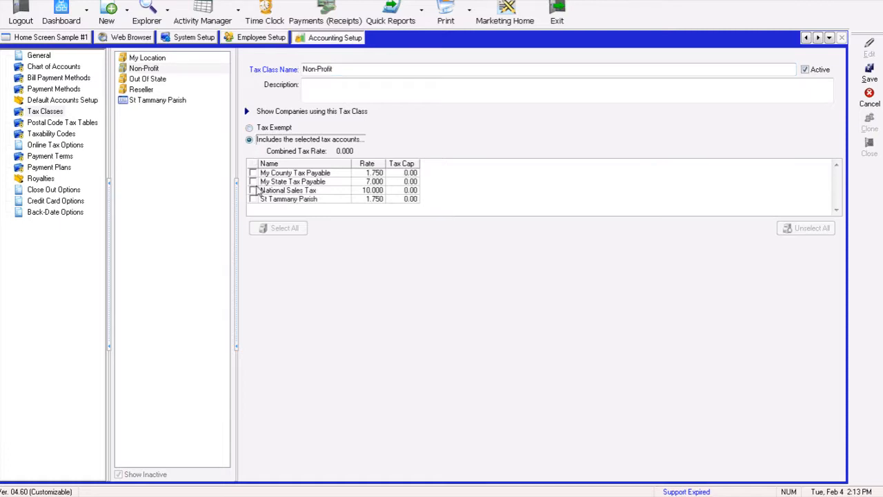
{"action": "left_click", "coordinate": [254, 199]}
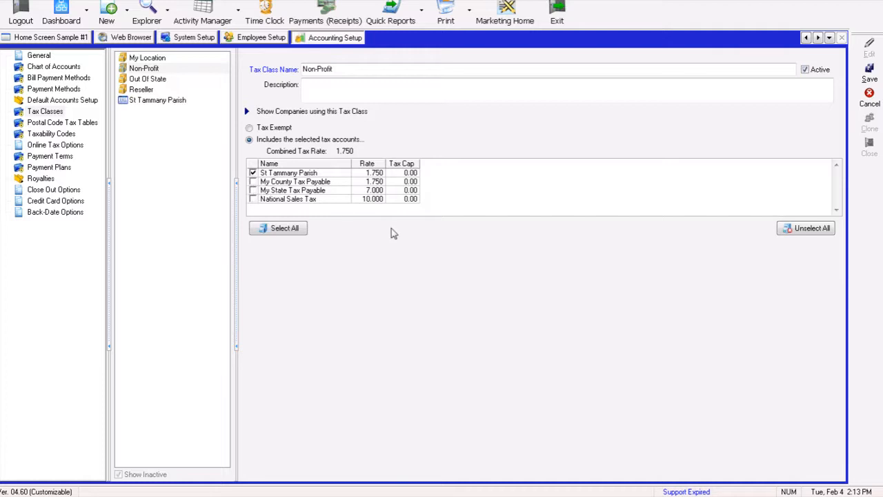
{"action": "left_click", "coordinate": [869, 74]}
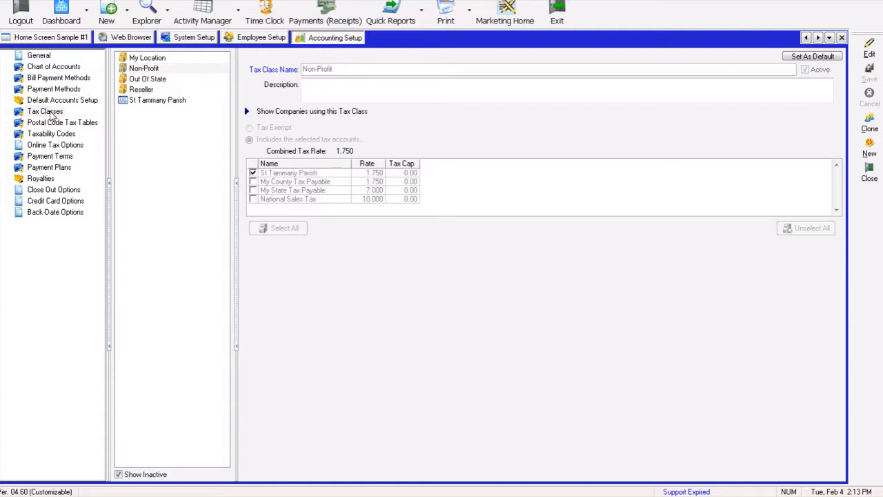
- Review the Goods and Services taxability codes, including the products assigned to each
{"action": "left_click", "coordinate": [54, 67]}
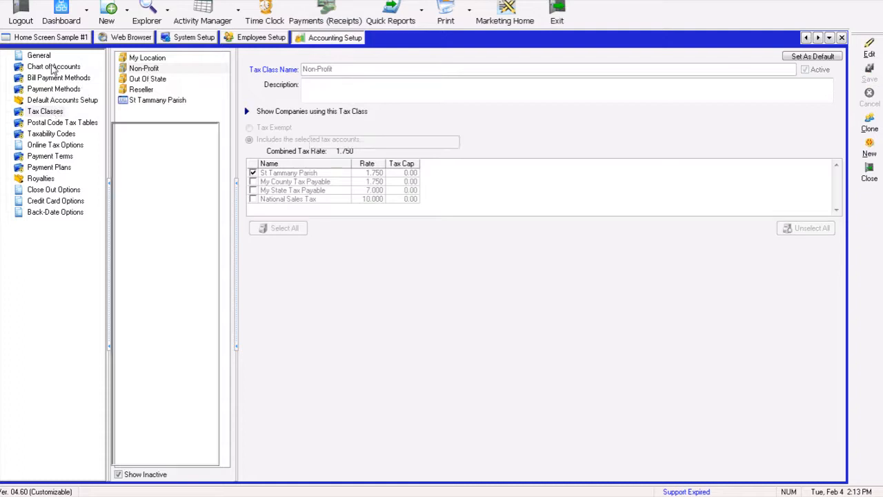
{"action": "left_click", "coordinate": [48, 112]}
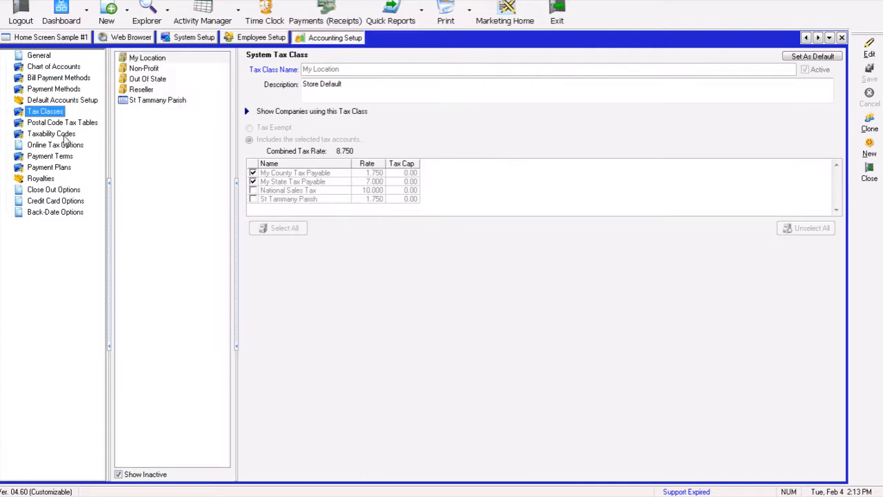
{"action": "left_click", "coordinate": [60, 135]}
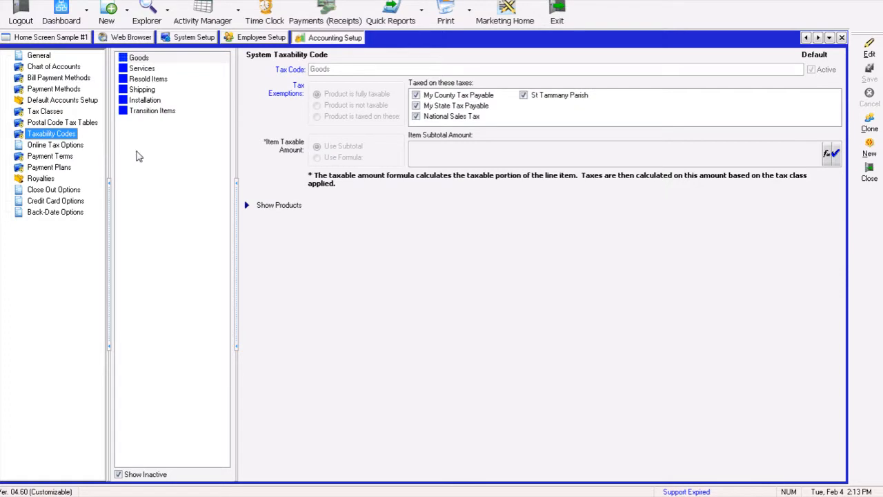
{"action": "left_click", "coordinate": [140, 60]}
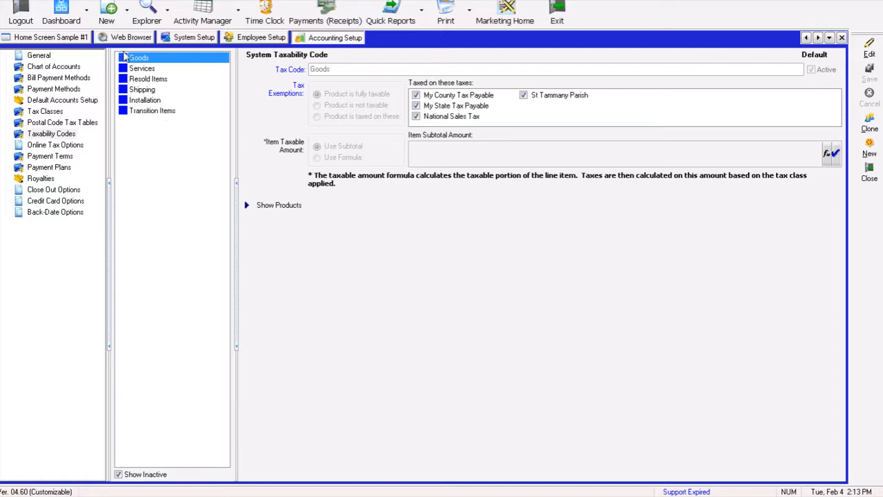
{"action": "left_click", "coordinate": [246, 205]}
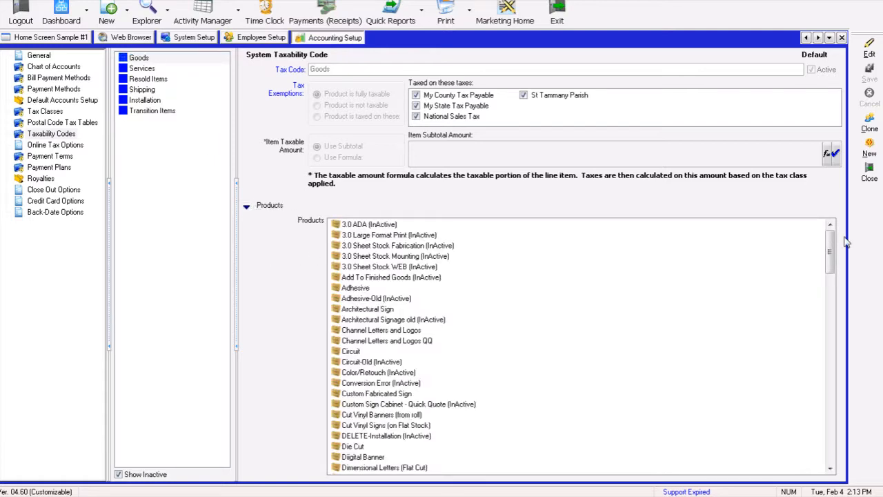
{"action": "left_click_drag", "start_coordinate": [833, 271], "coordinate": [833, 459]}
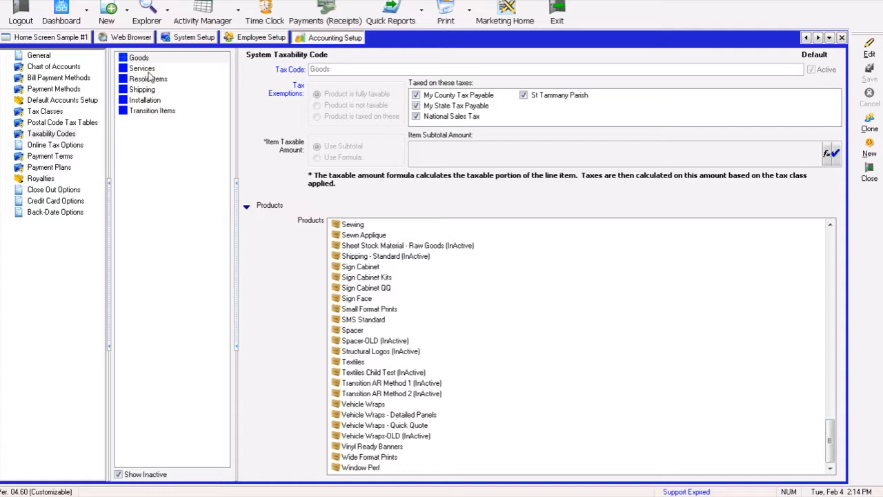
{"action": "left_click", "coordinate": [181, 69]}
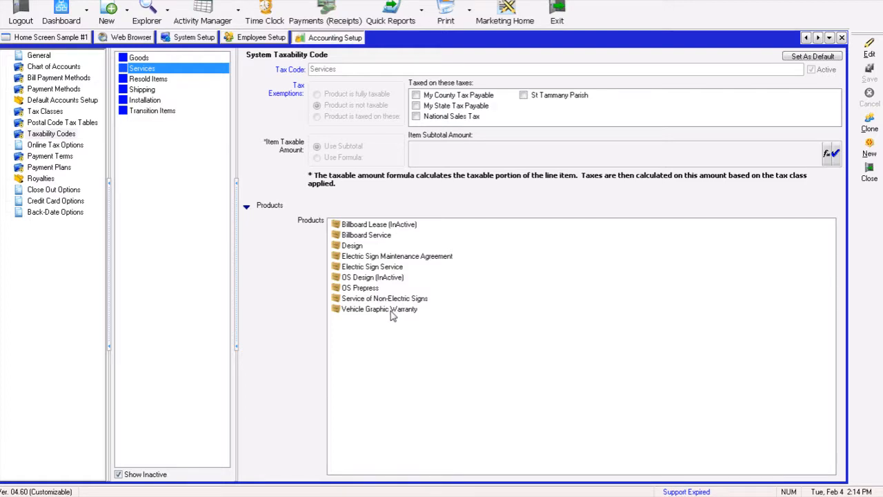
- Make the Installation taxability code fully taxable and save it
{"action": "left_click", "coordinate": [145, 101]}
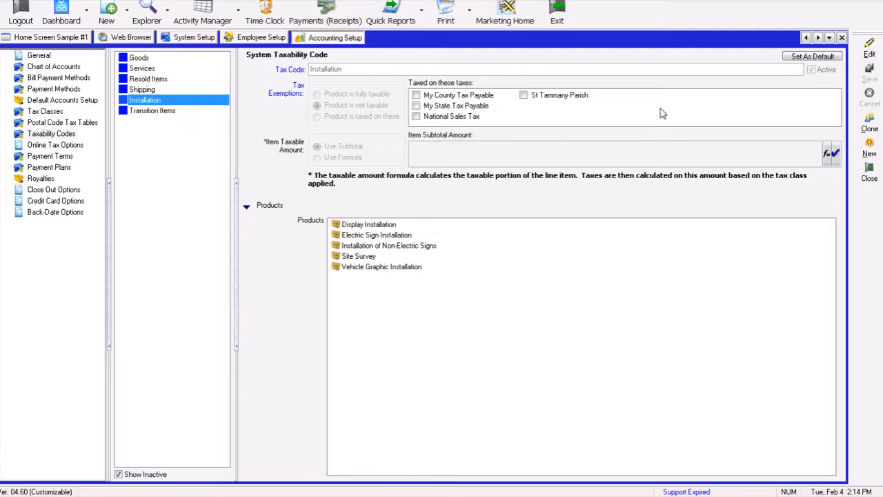
{"action": "left_click", "coordinate": [868, 48]}
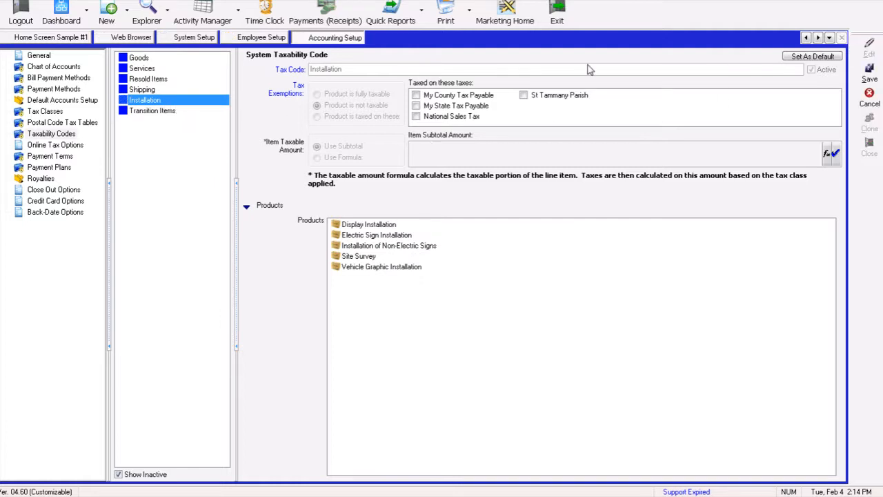
{"action": "left_click", "coordinate": [317, 94]}
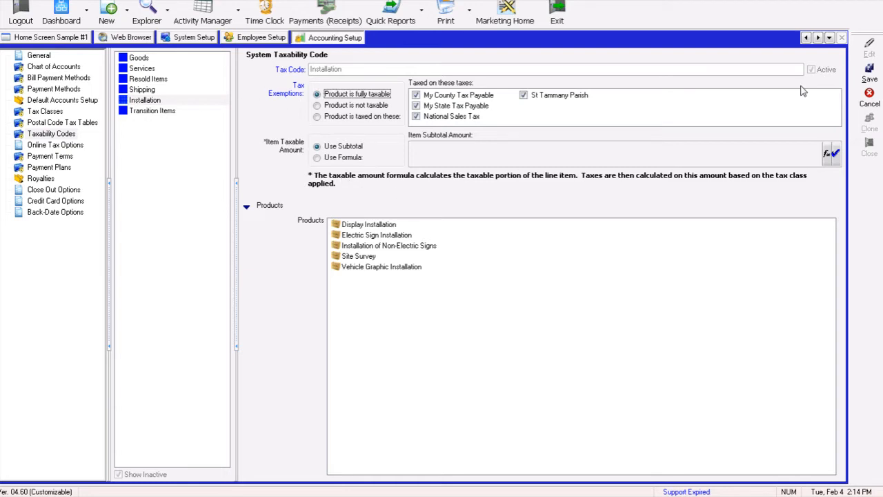
{"action": "left_click", "coordinate": [870, 70]}
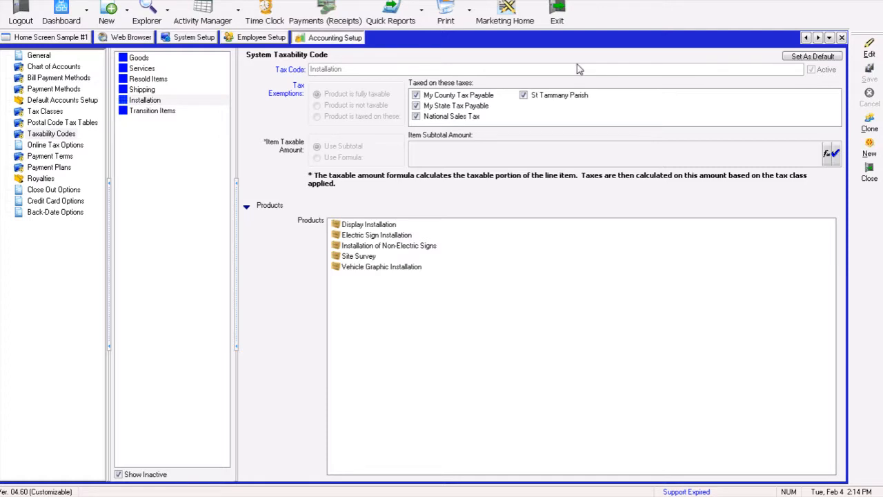
- Open the Adjust Product Information pricing setup
{"action": "left_click", "coordinate": [46, 112]}
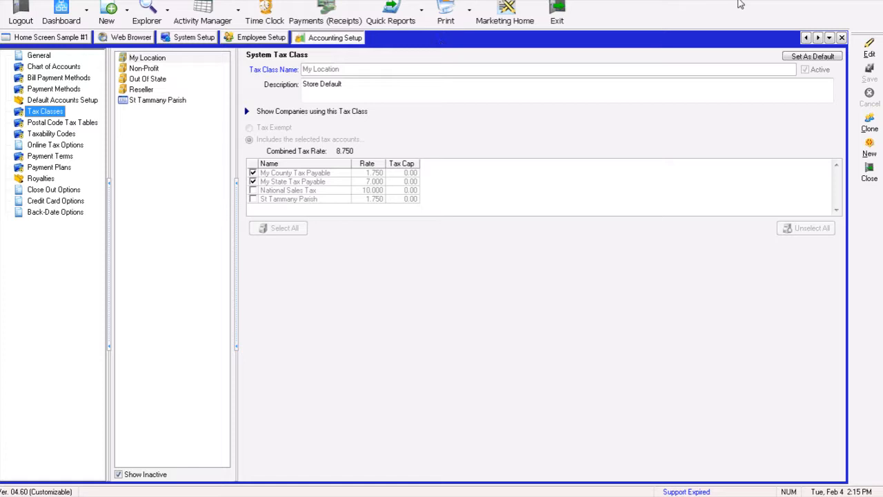
{"action": "left_click", "coordinate": [351, 0]}
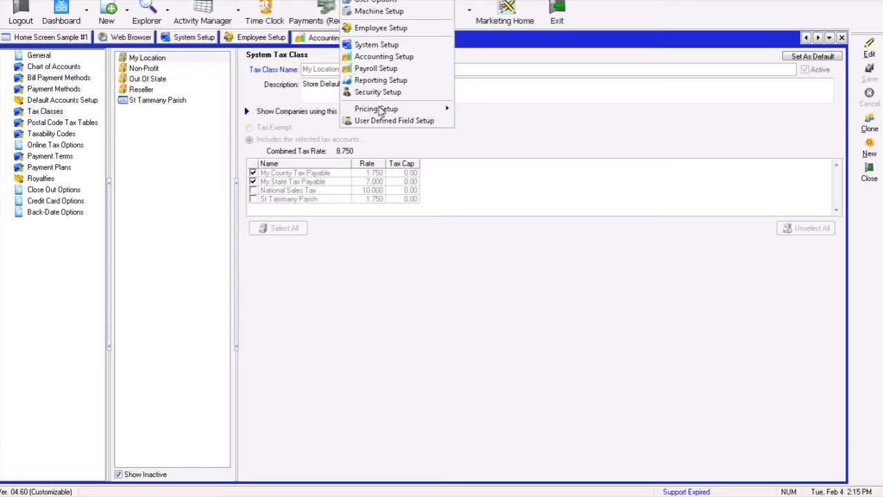
{"action": "mouse_move", "coordinate": [380, 111]}
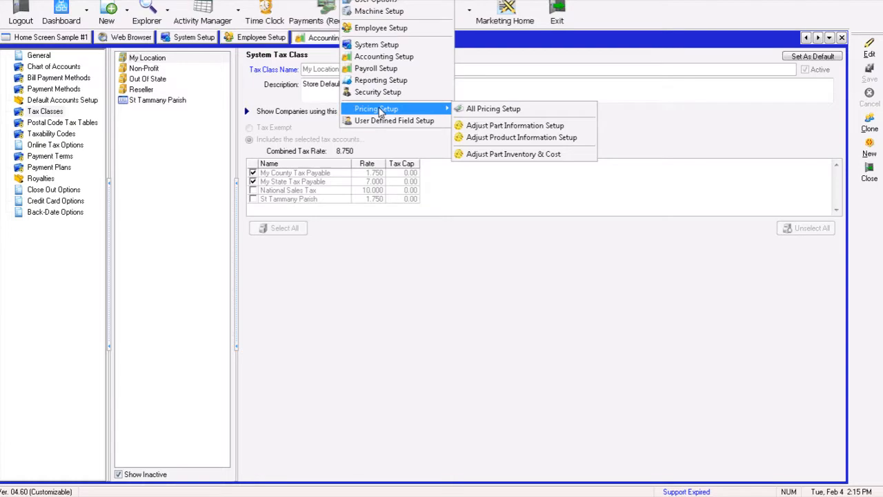
{"action": "left_click", "coordinate": [497, 138]}
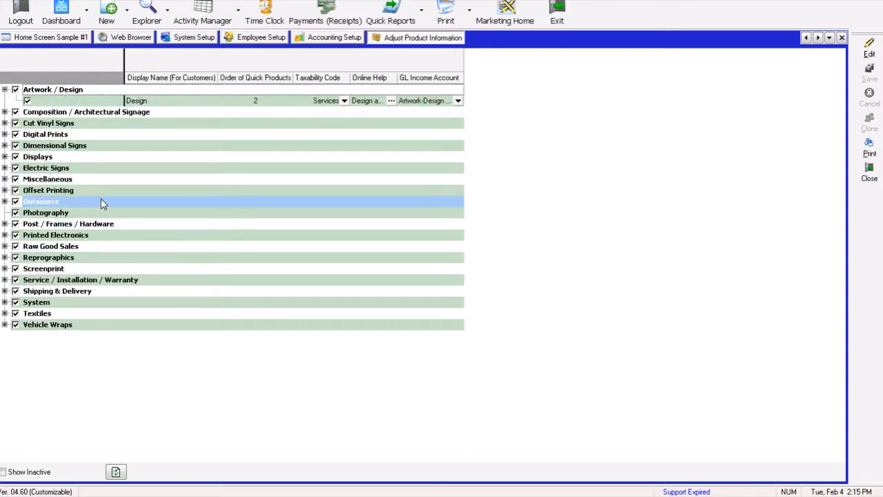
- Show inactive products and expand the Artwork / Design through Cut Vinyl Signs categories to review their taxability codes
{"action": "left_click", "coordinate": [5, 472]}
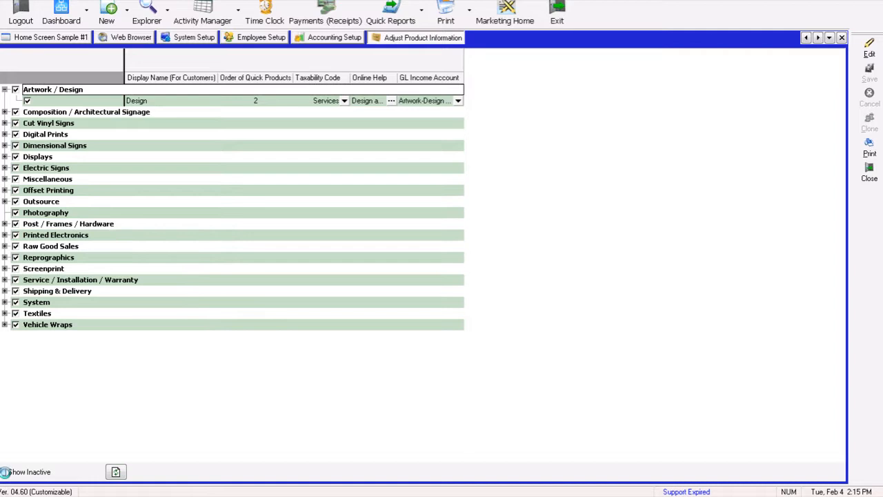
{"action": "left_click", "coordinate": [4, 89]}
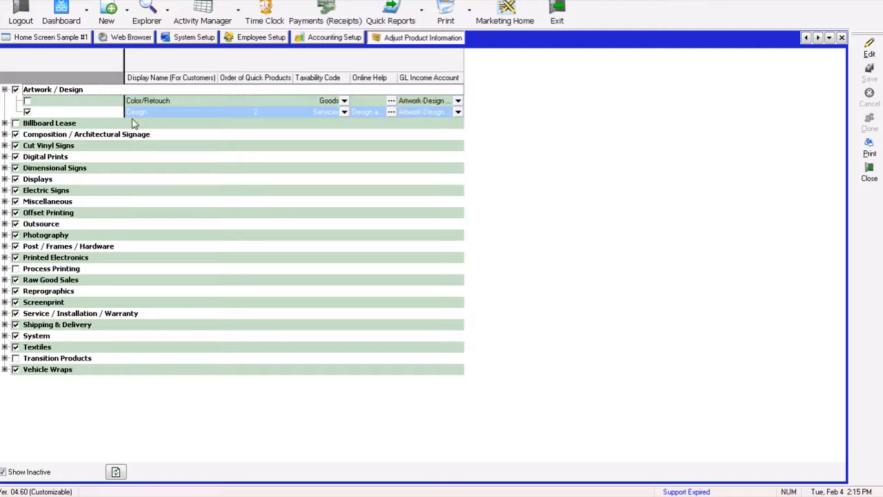
{"action": "left_click", "coordinate": [5, 123]}
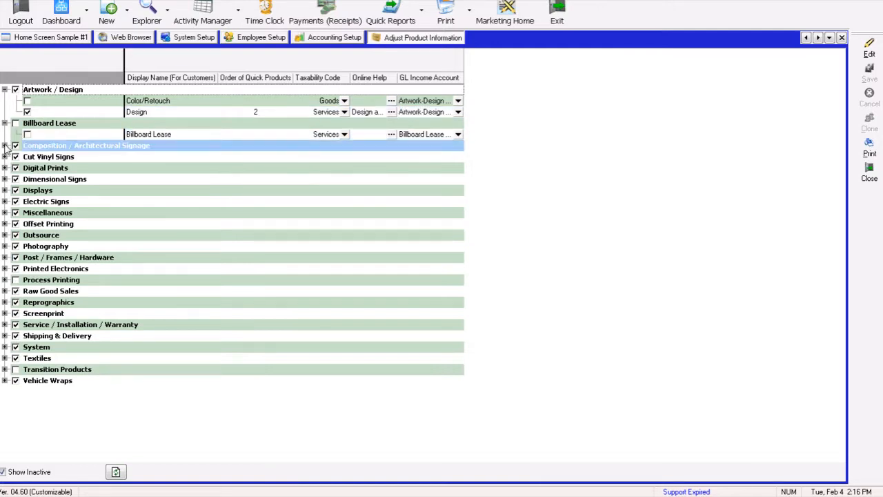
{"action": "left_click", "coordinate": [5, 146]}
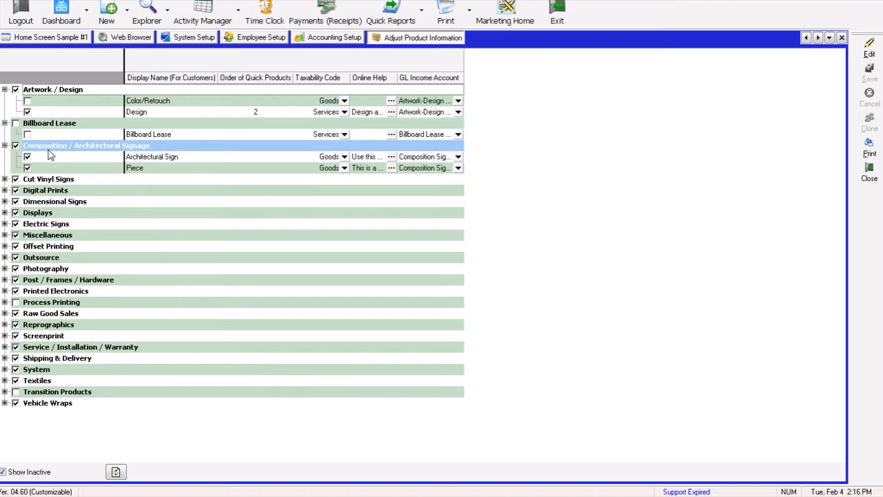
{"action": "left_click", "coordinate": [5, 179]}
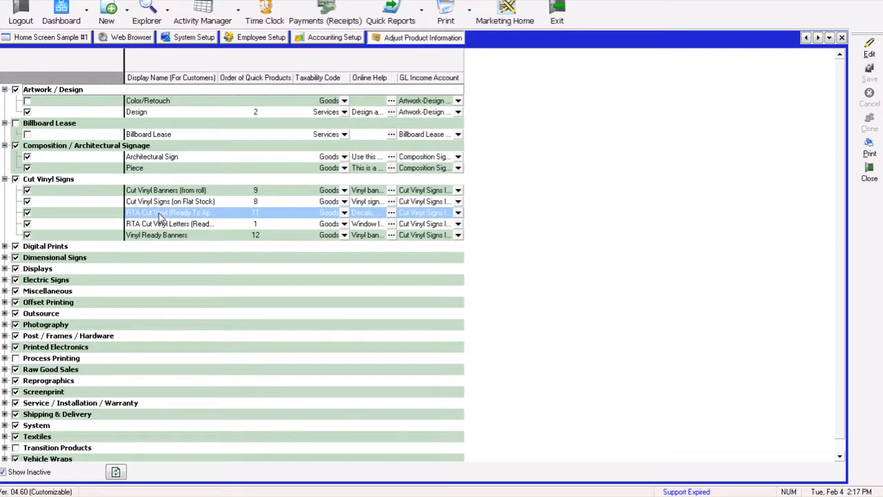
{"action": "key", "text": "Up"}
{"action": "left_click", "coordinate": [160, 213]}
- Expand the Digital Prints, Dimensional Signs and Displays categories to review their products' taxability codes
{"action": "left_click", "coordinate": [4, 247]}
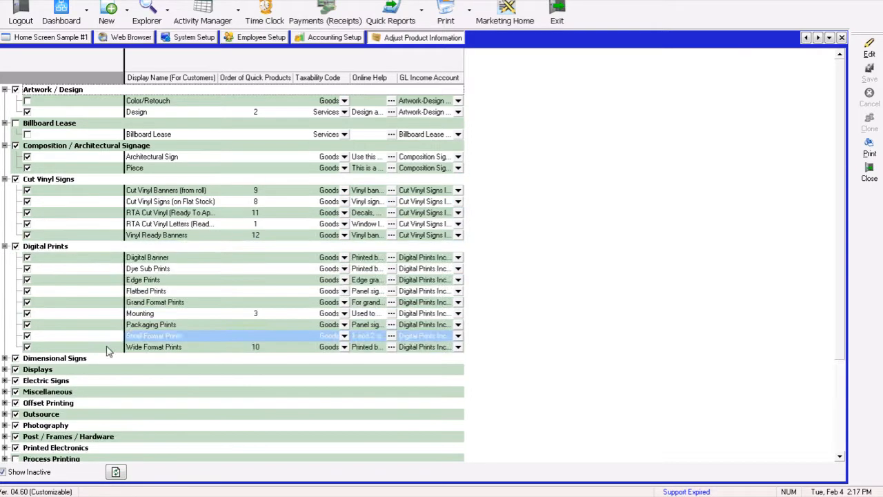
{"action": "left_click", "coordinate": [214, 383]}
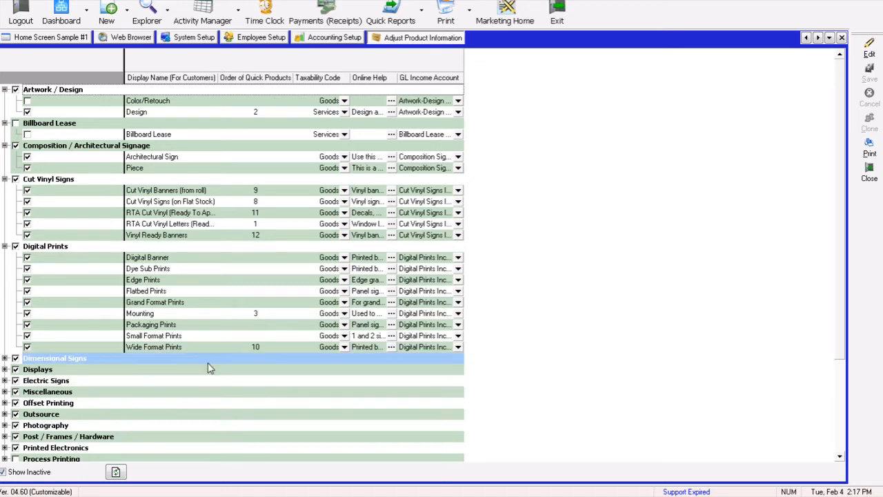
{"action": "left_click", "coordinate": [28, 261]}
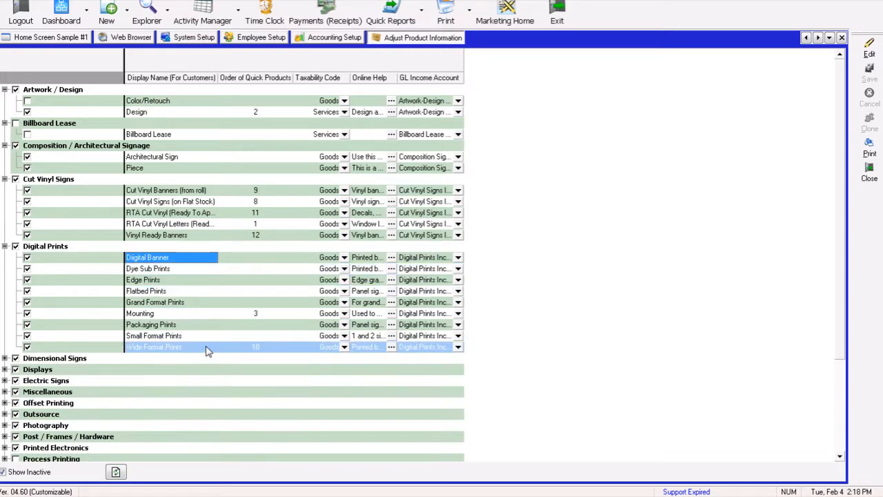
{"action": "left_click", "coordinate": [4, 247]}
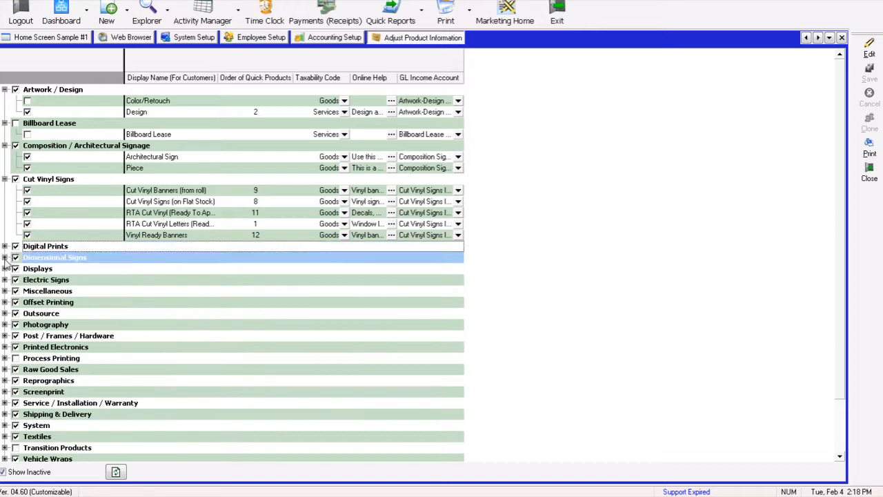
{"action": "left_click", "coordinate": [5, 258]}
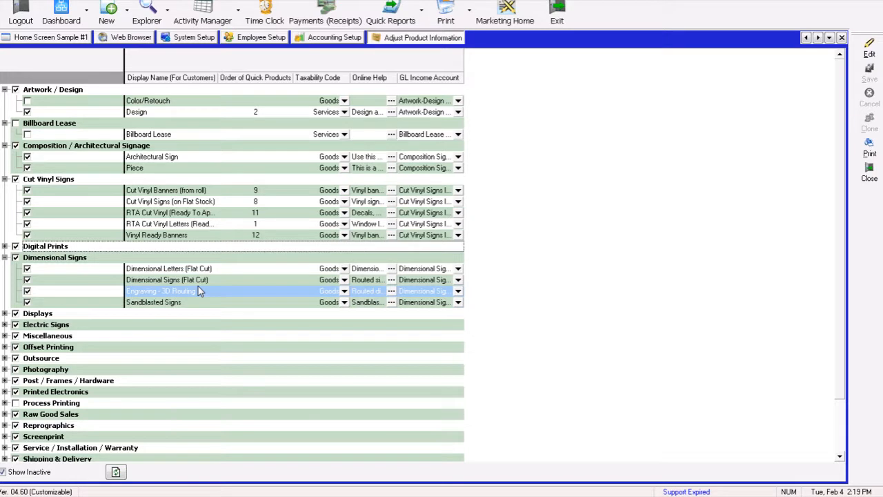
{"action": "left_click", "coordinate": [5, 313]}
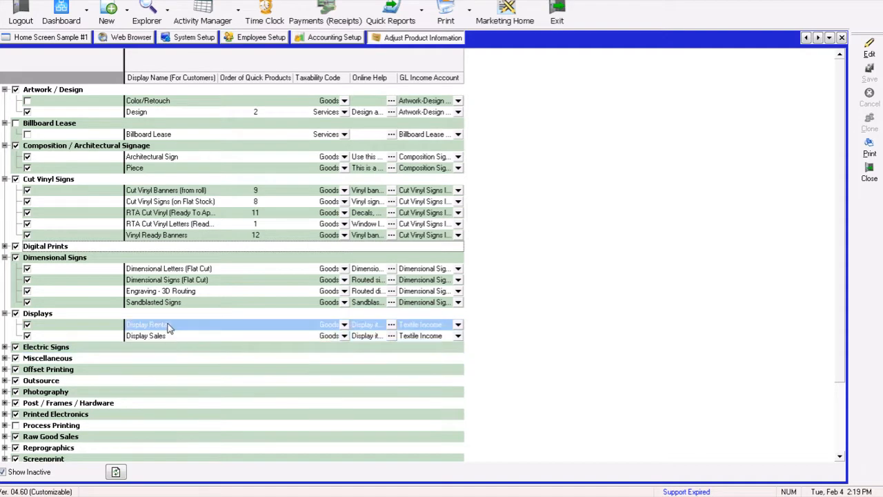
{"action": "left_click", "coordinate": [5, 314]}
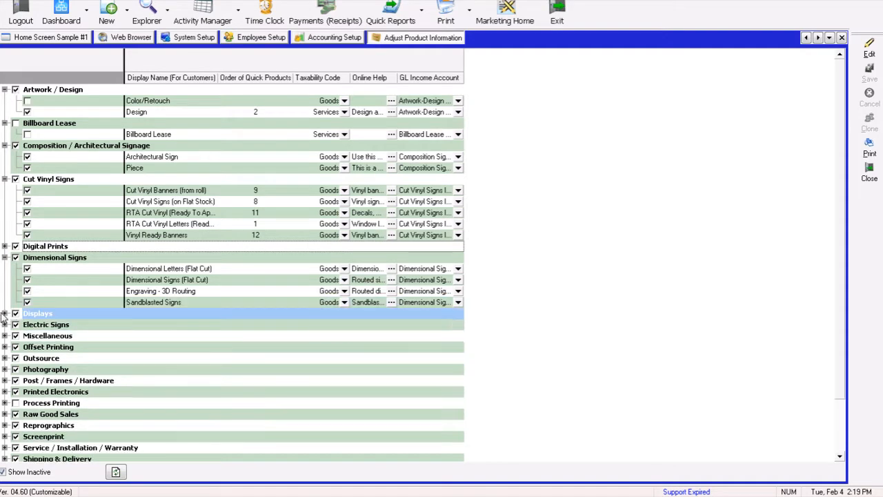
- Expand the Electric Signs category to review its products' taxability codes
{"action": "left_click", "coordinate": [5, 325]}
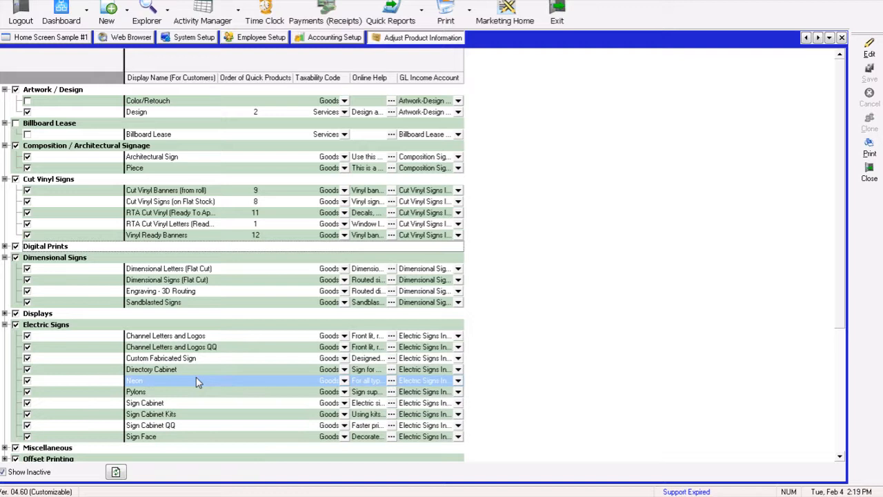
{"action": "left_click", "coordinate": [195, 359]}
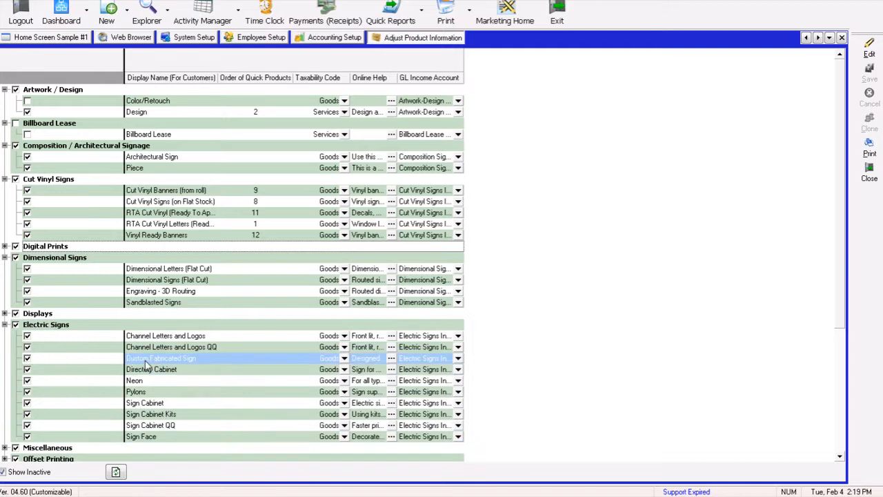
{"action": "left_click", "coordinate": [5, 325]}
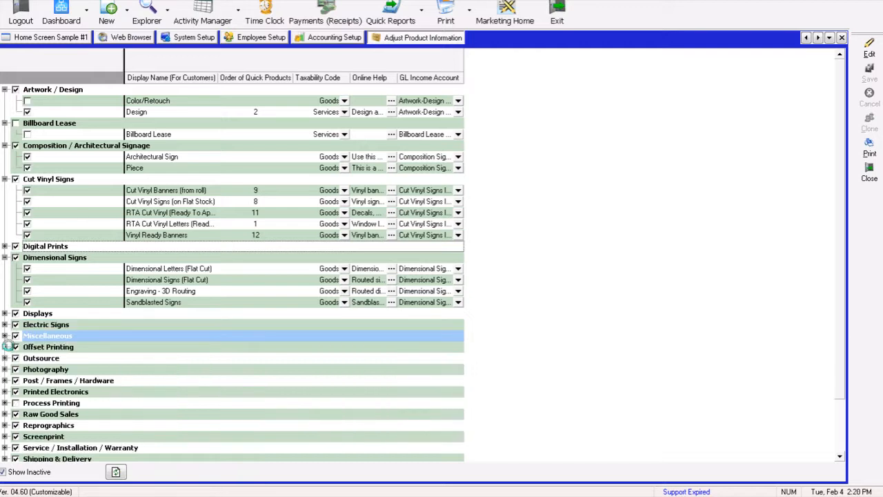
- Expand Miscellaneous and its Misc Samples subgroup to review their products' taxability codes
{"action": "left_click", "coordinate": [5, 336]}
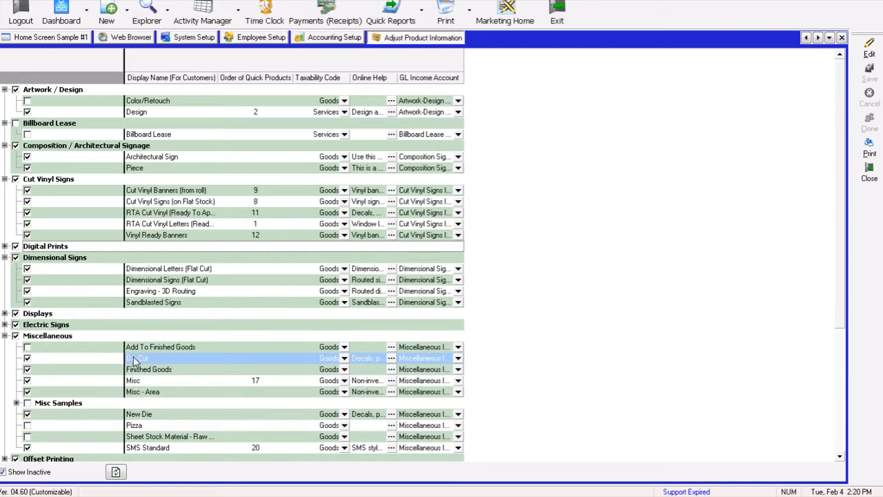
{"action": "key", "text": "Up"}
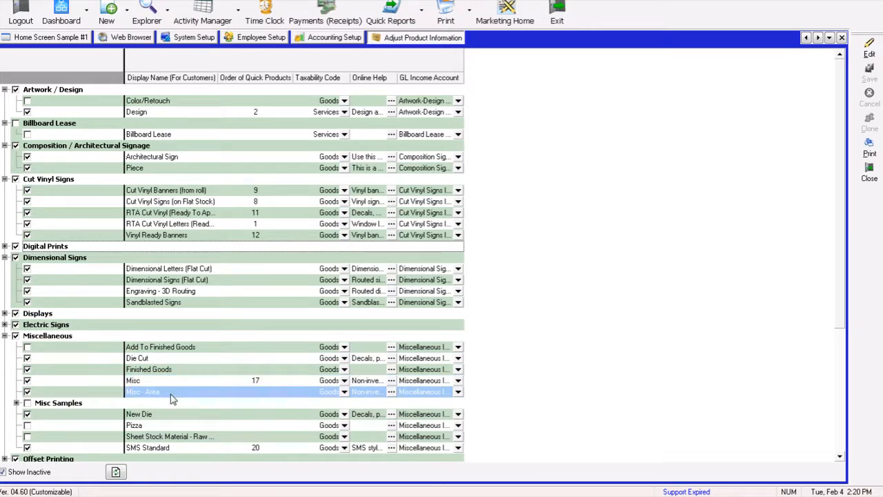
{"action": "left_click", "coordinate": [15, 403]}
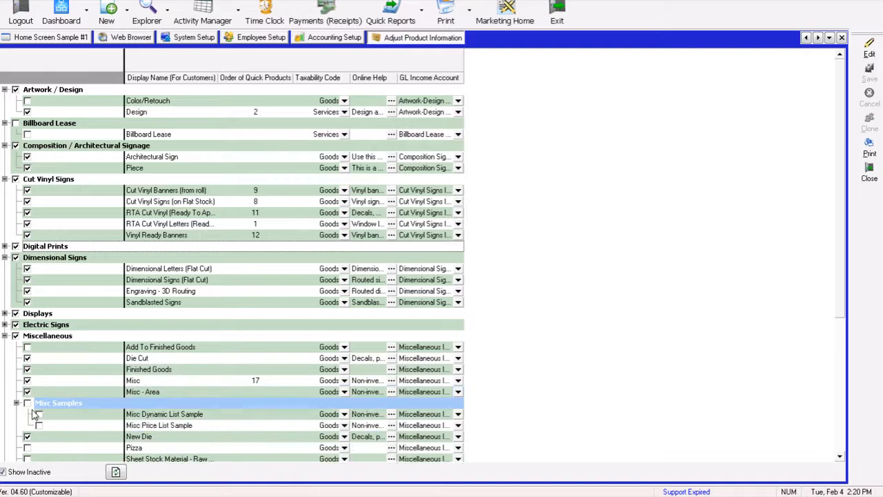
{"action": "left_click", "coordinate": [184, 426]}
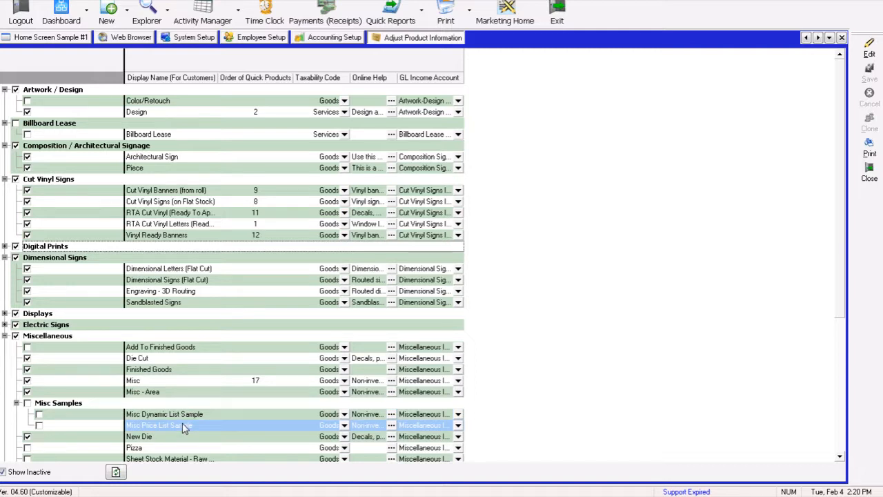
{"action": "left_click", "coordinate": [189, 414]}
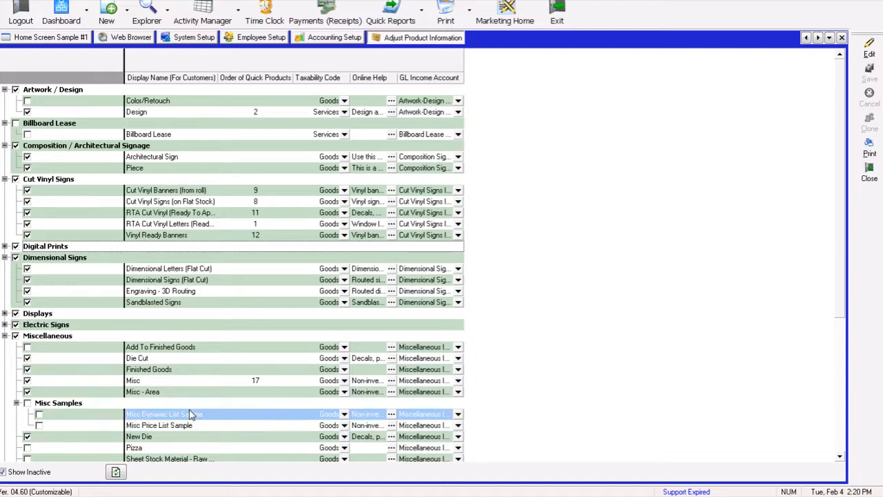
{"action": "left_click", "coordinate": [189, 423]}
{"action": "left_click", "coordinate": [188, 415]}
{"action": "left_click", "coordinate": [192, 426]}
{"action": "left_click", "coordinate": [196, 414]}
{"action": "left_click", "coordinate": [194, 426]}
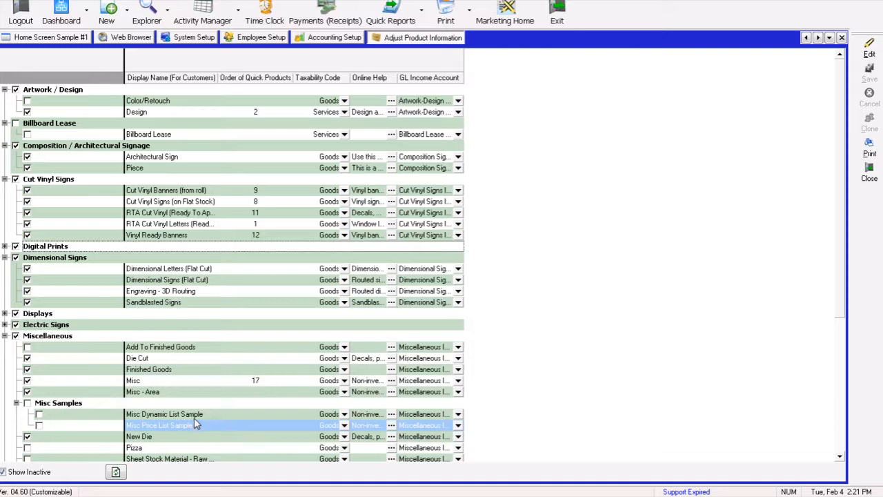
{"action": "key", "text": "Up"}
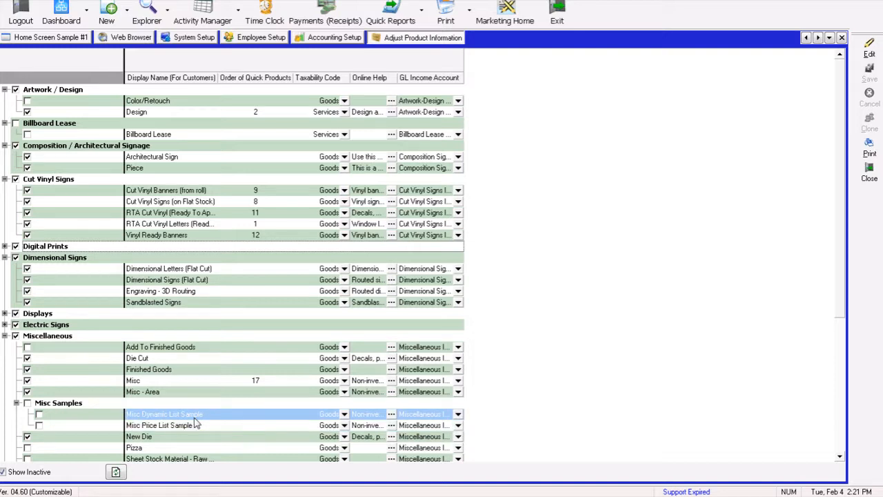
{"action": "left_click", "coordinate": [16, 403]}
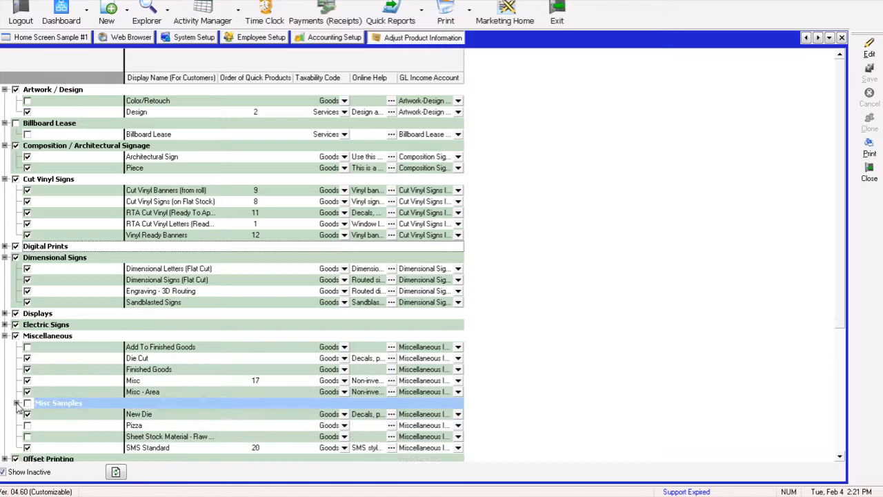
{"action": "left_click", "coordinate": [5, 336]}
- Expand the Offset Printing, Outsource and Photography categories to review their products' taxability codes
{"action": "left_click", "coordinate": [5, 347]}
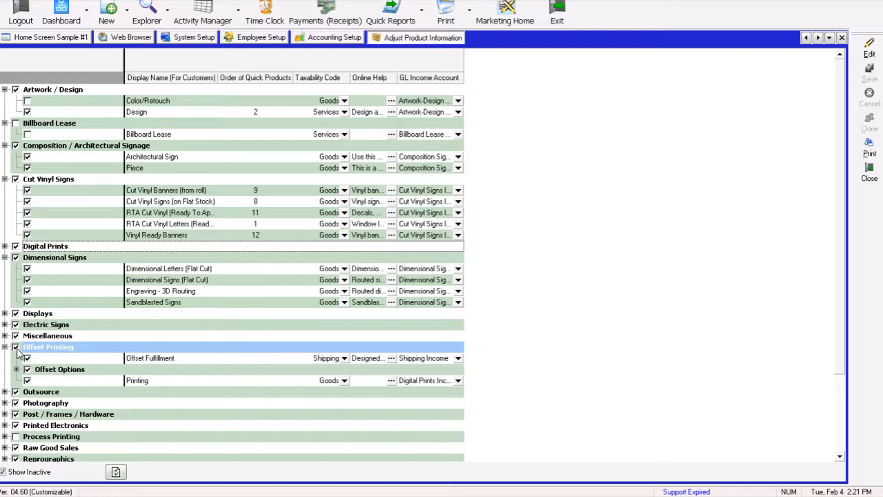
{"action": "left_click", "coordinate": [6, 392]}
{"action": "left_click", "coordinate": [142, 416]}
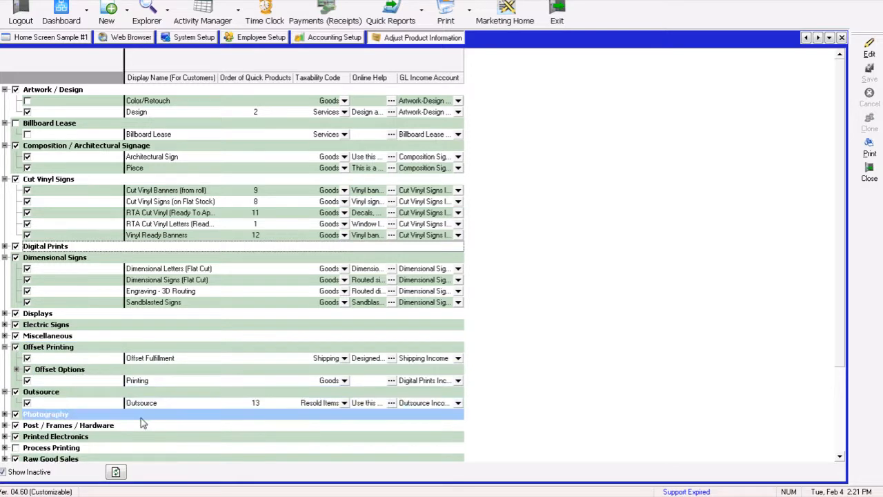
{"action": "left_click", "coordinate": [147, 403]}
{"action": "left_click", "coordinate": [158, 213]}
{"action": "left_click", "coordinate": [163, 202]}
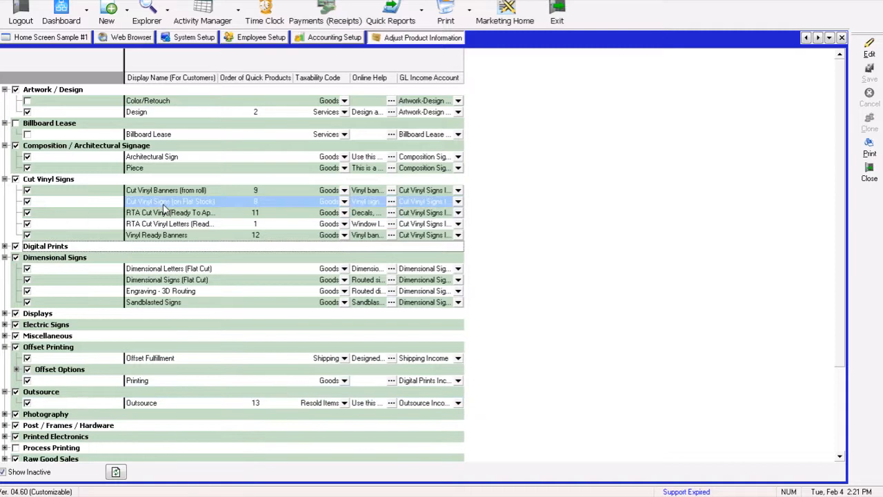
{"action": "left_click", "coordinate": [164, 268]}
{"action": "left_click", "coordinate": [164, 280]}
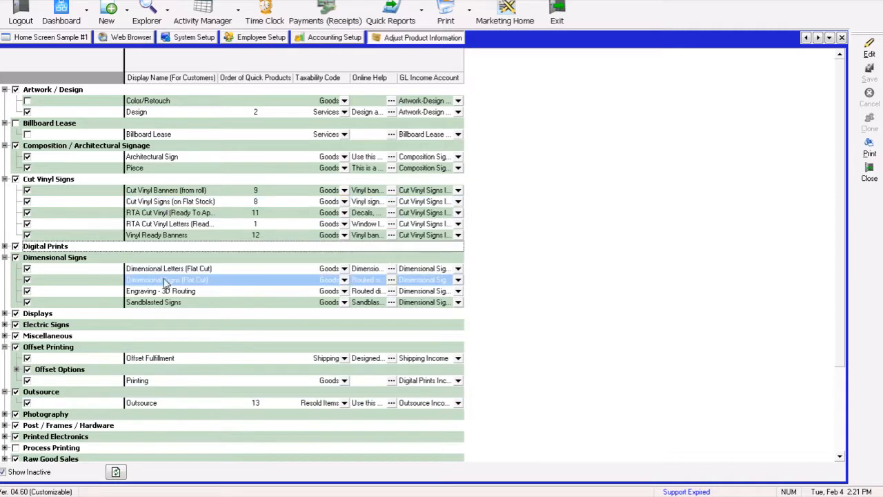
{"action": "left_click", "coordinate": [168, 291]}
{"action": "left_click", "coordinate": [172, 315]}
{"action": "left_click", "coordinate": [165, 403]}
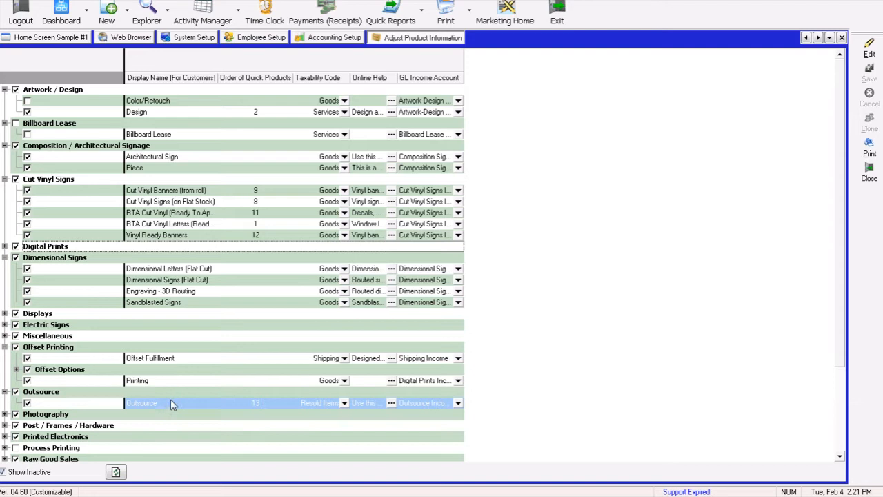
{"action": "left_click", "coordinate": [45, 392]}
{"action": "left_click", "coordinate": [46, 404]}
{"action": "left_click", "coordinate": [147, 411]}
{"action": "left_click", "coordinate": [148, 403]}
{"action": "left_click", "coordinate": [162, 411]}
{"action": "left_click", "coordinate": [162, 401]}
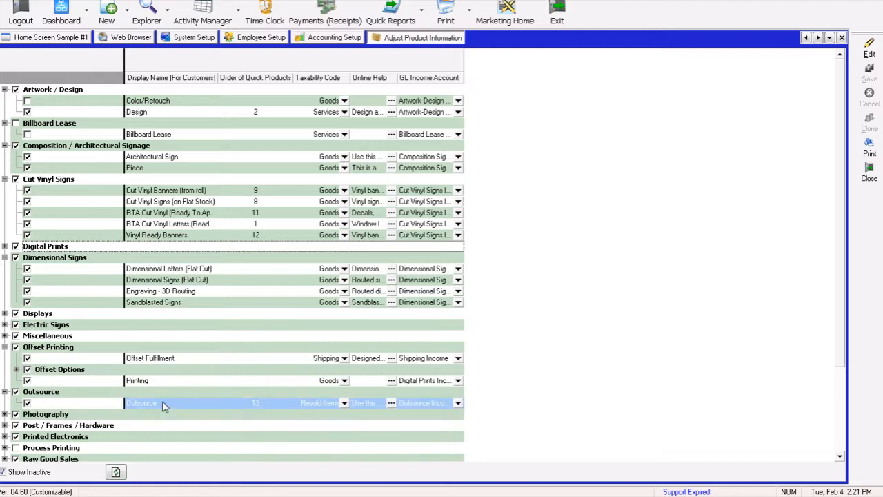
{"action": "left_click", "coordinate": [117, 416]}
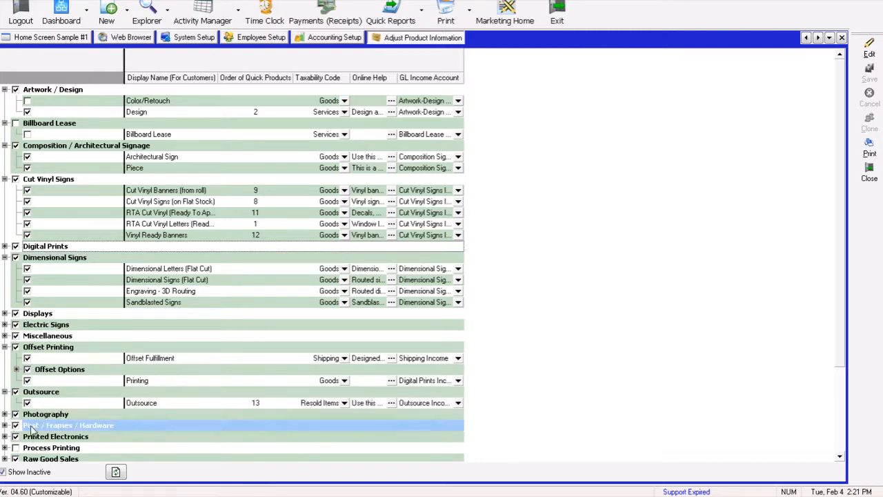
{"action": "left_click", "coordinate": [4, 414]}
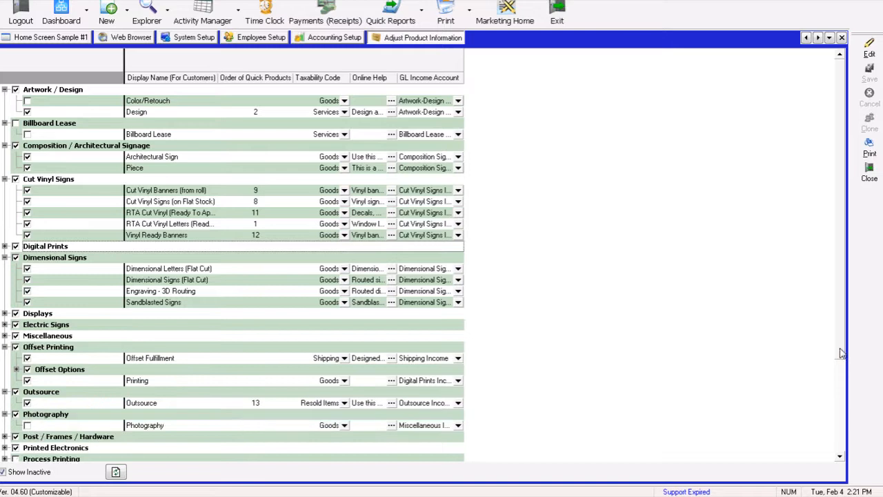
- Review the taxability codes in the Post / Frames / Hardware and Printed Electronics categories
{"action": "left_click_drag", "start_coordinate": [842, 356], "coordinate": [843, 396]}
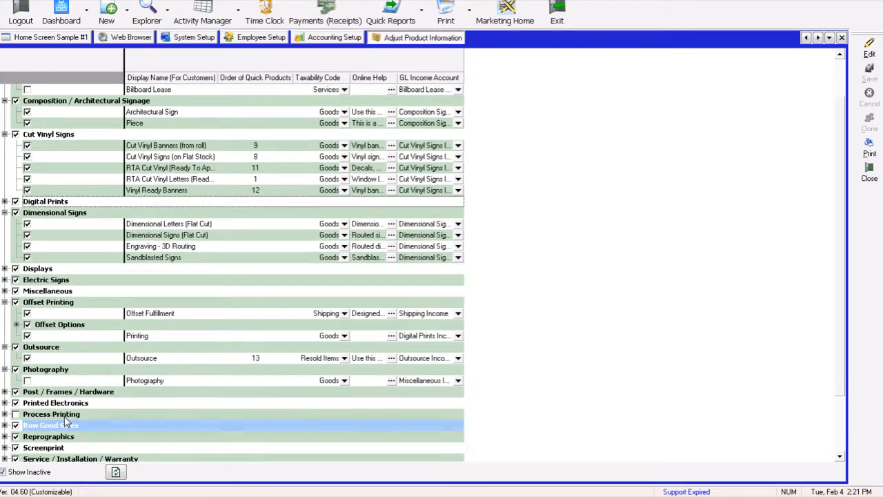
{"action": "left_click", "coordinate": [5, 392]}
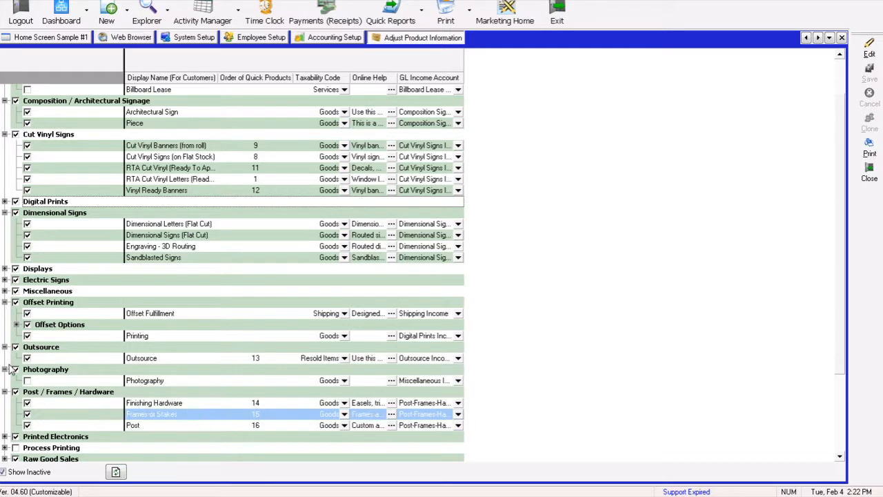
{"action": "left_click", "coordinate": [5, 392]}
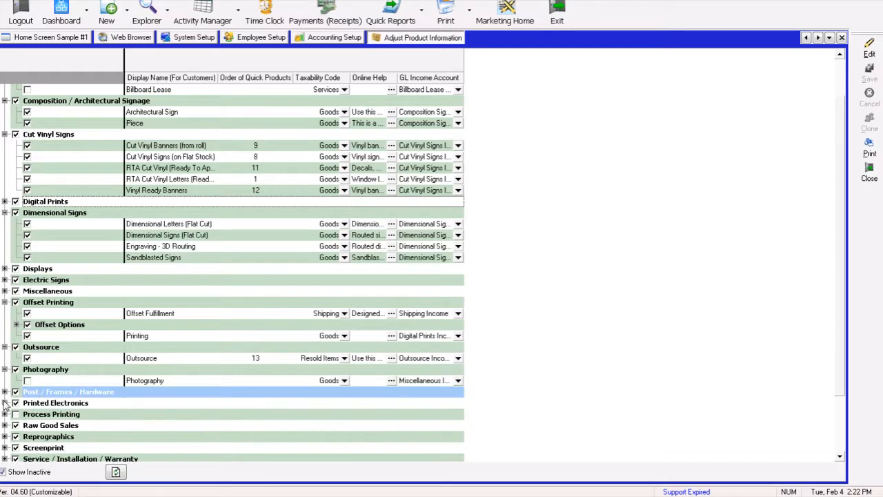
{"action": "left_click", "coordinate": [5, 403]}
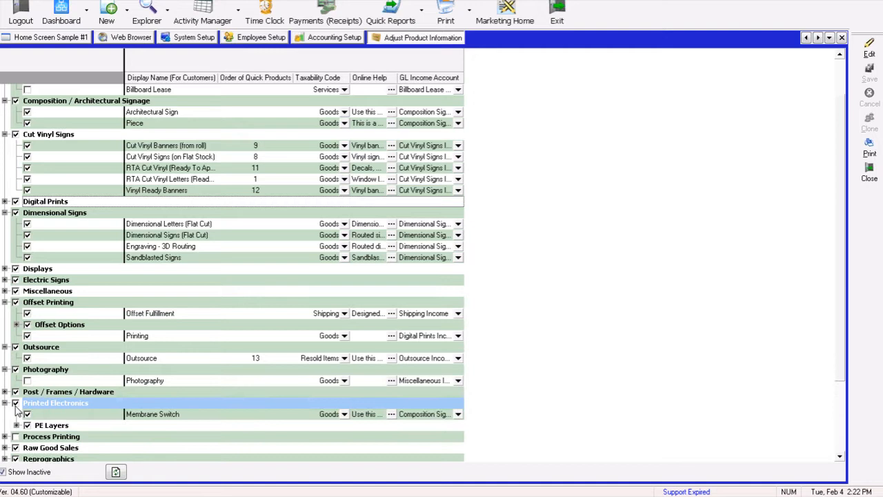
{"action": "left_click", "coordinate": [4, 403]}
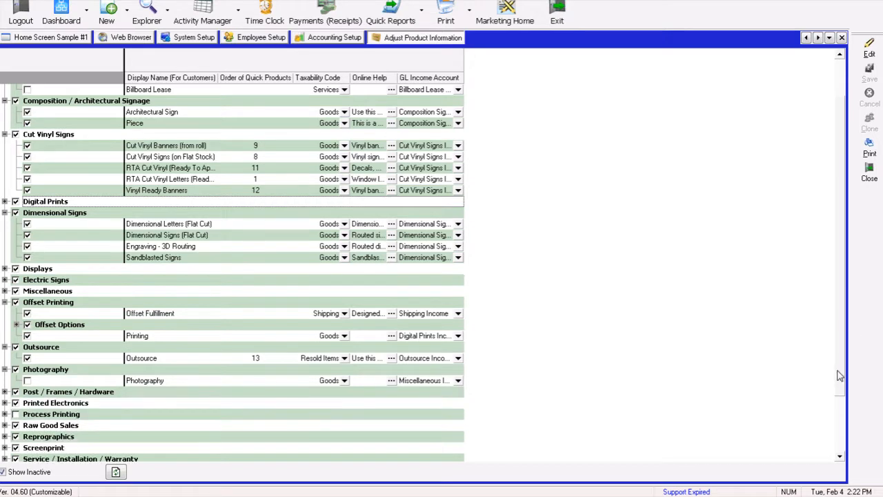
- Expand the Process Printing category to review its products' taxability codes
{"action": "scroll", "coordinate": [839, 375], "scroll_direction": "down", "scroll_amount": 2}
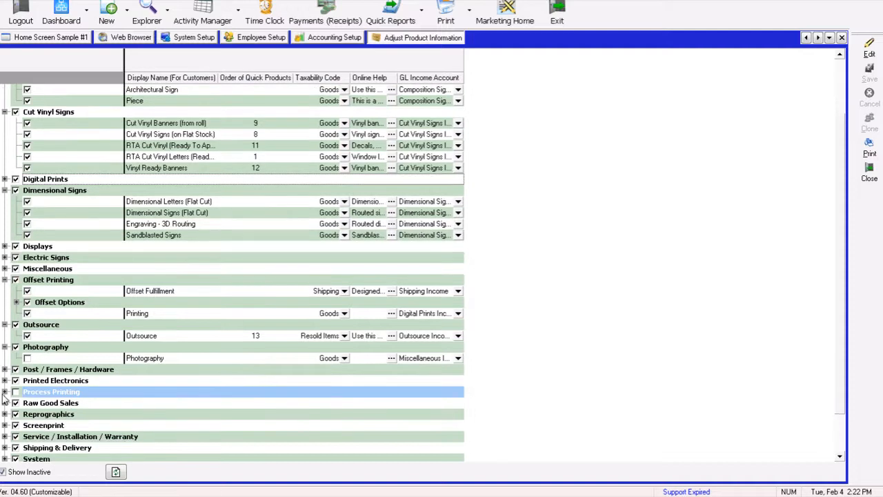
{"action": "left_click", "coordinate": [5, 392]}
{"action": "scroll", "coordinate": [841, 359], "scroll_direction": "up", "scroll_amount": 2}
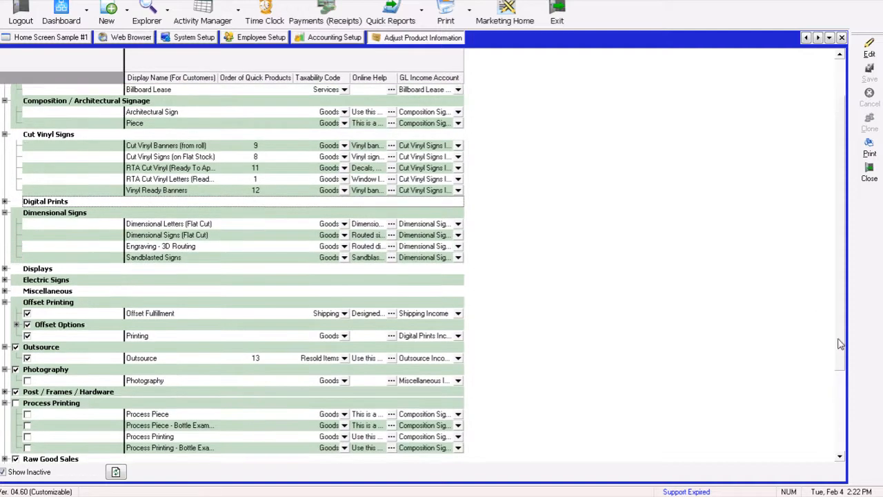
{"action": "scroll", "coordinate": [835, 317], "scroll_direction": "up", "scroll_amount": 2}
{"action": "scroll", "coordinate": [830, 343], "scroll_direction": "down", "scroll_amount": 3}
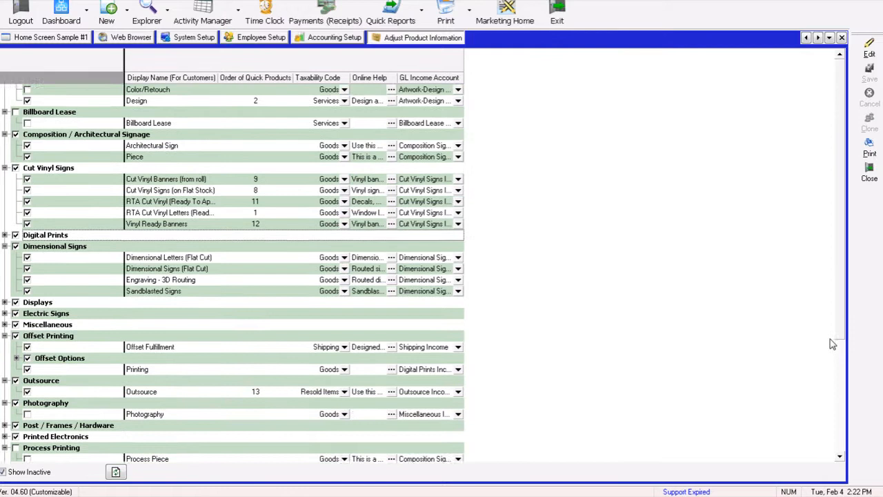
{"action": "scroll", "coordinate": [835, 383], "scroll_direction": "down", "scroll_amount": 2}
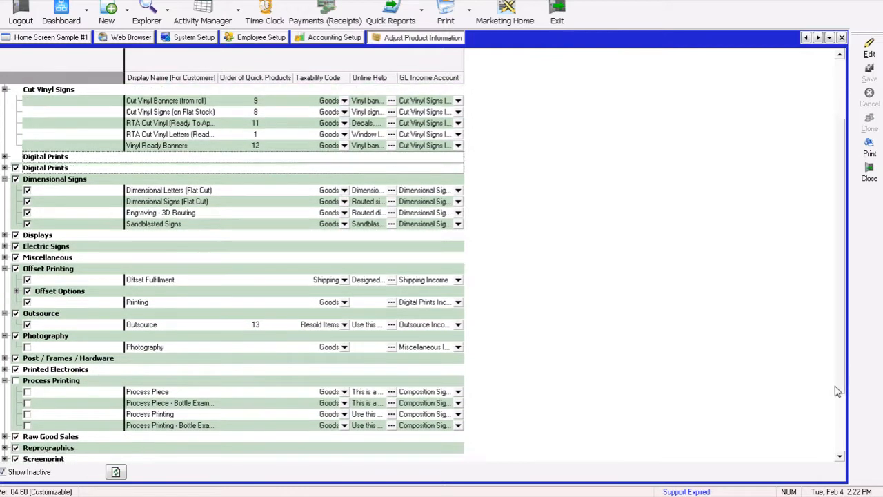
{"action": "left_click", "coordinate": [390, 337]}
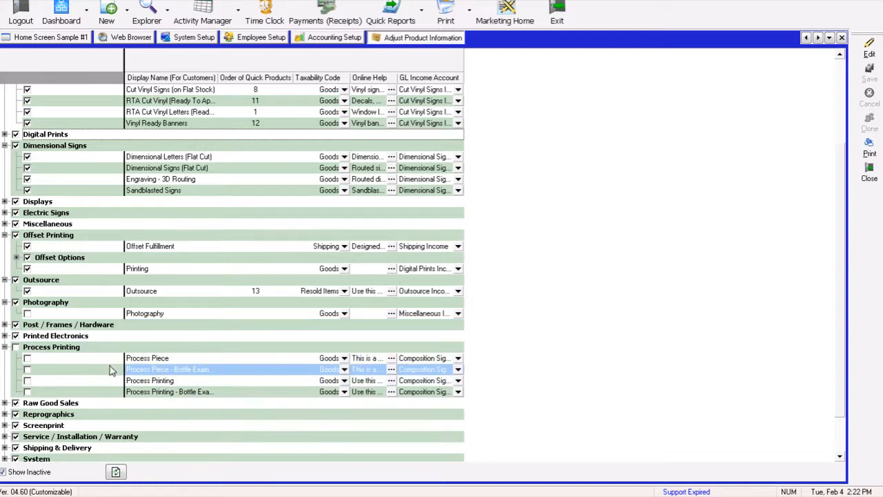
{"action": "left_click", "coordinate": [5, 347]}
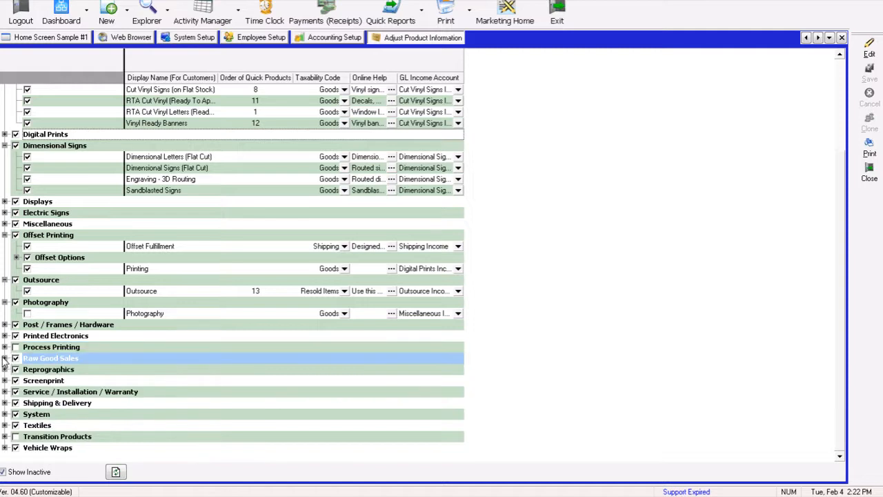
- Expand the Raw Good Sales and Reprographics categories to review their products' taxability codes
{"action": "left_click", "coordinate": [5, 359]}
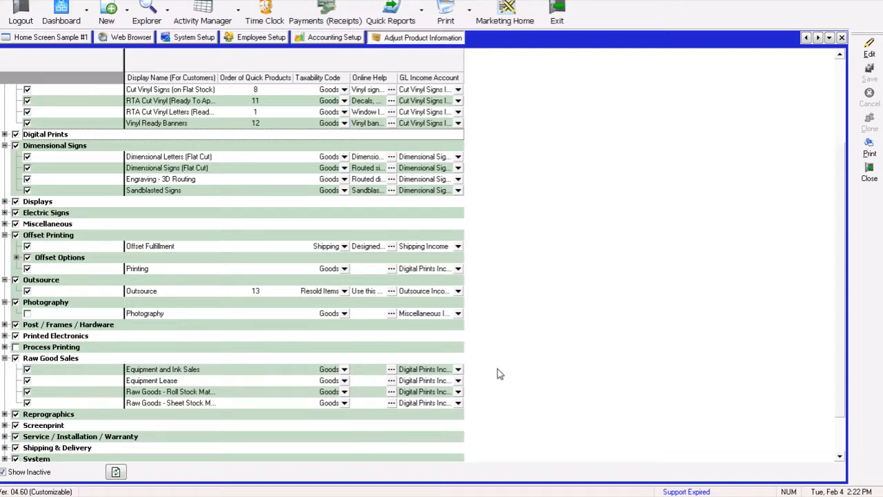
{"action": "left_click", "coordinate": [225, 380]}
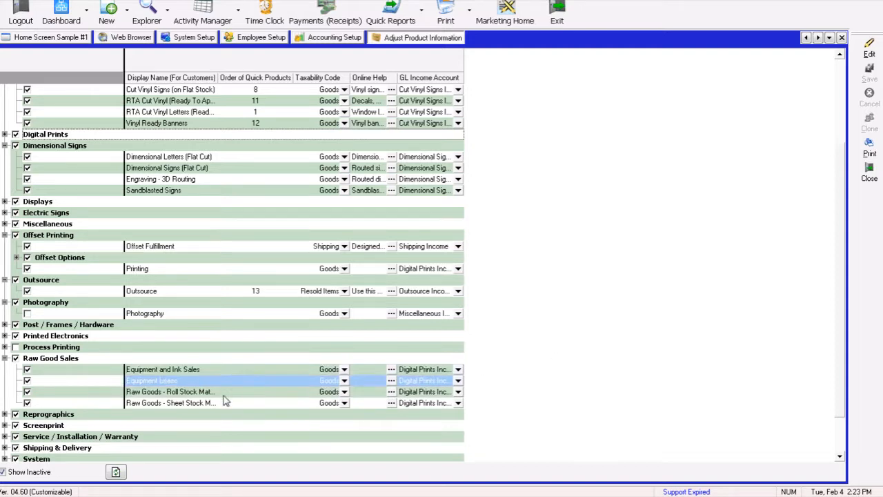
{"action": "left_click", "coordinate": [224, 403]}
{"action": "left_click", "coordinate": [218, 382]}
{"action": "left_click", "coordinate": [216, 369]}
{"action": "left_click", "coordinate": [217, 380]}
{"action": "left_click", "coordinate": [220, 391]}
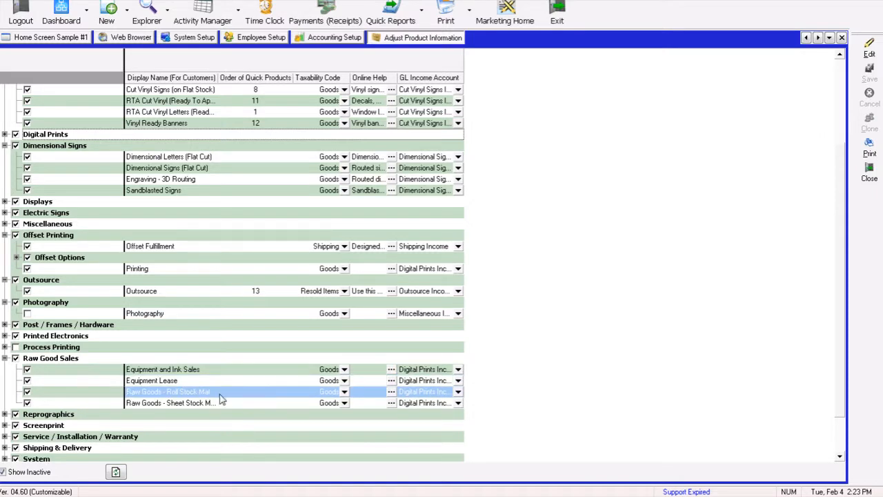
{"action": "left_click", "coordinate": [220, 403]}
{"action": "left_click", "coordinate": [206, 416]}
{"action": "left_click", "coordinate": [133, 424]}
{"action": "left_click", "coordinate": [28, 416]}
{"action": "left_click", "coordinate": [5, 415]}
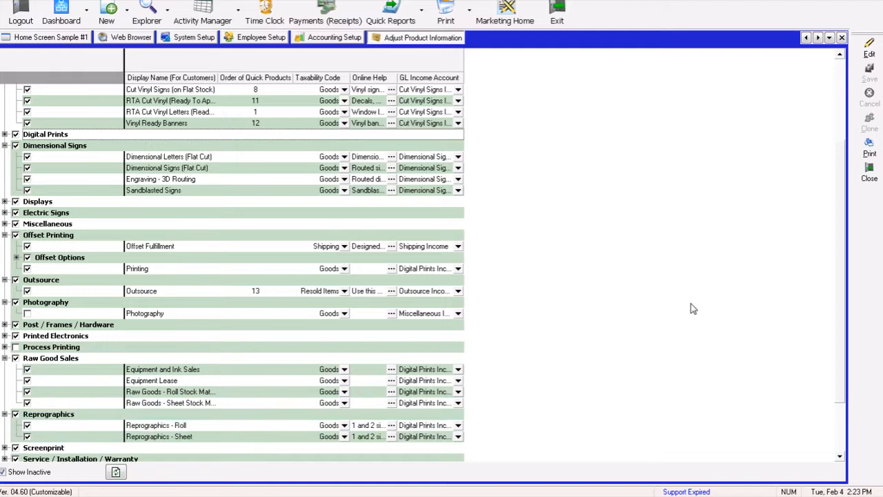
{"action": "scroll", "coordinate": [842, 376], "scroll_direction": "down", "scroll_amount": 2}
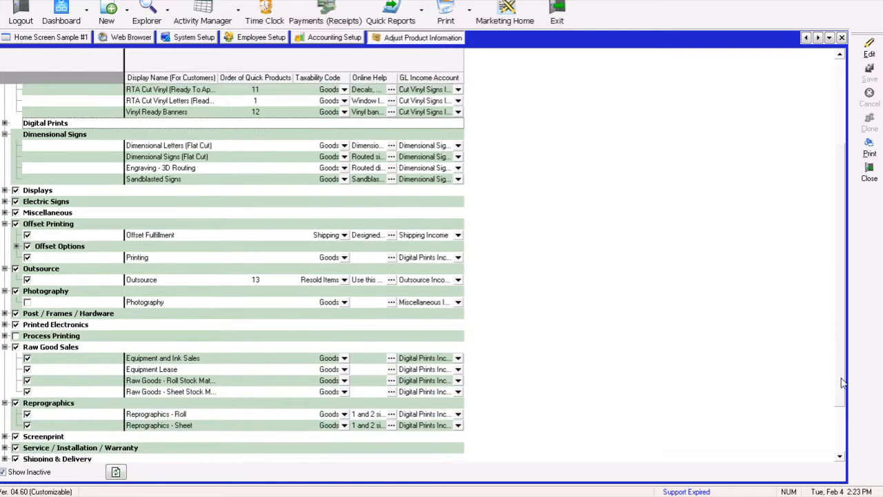
{"action": "scroll", "coordinate": [844, 391], "scroll_direction": "down", "scroll_amount": 3}
{"action": "left_click", "coordinate": [173, 384]}
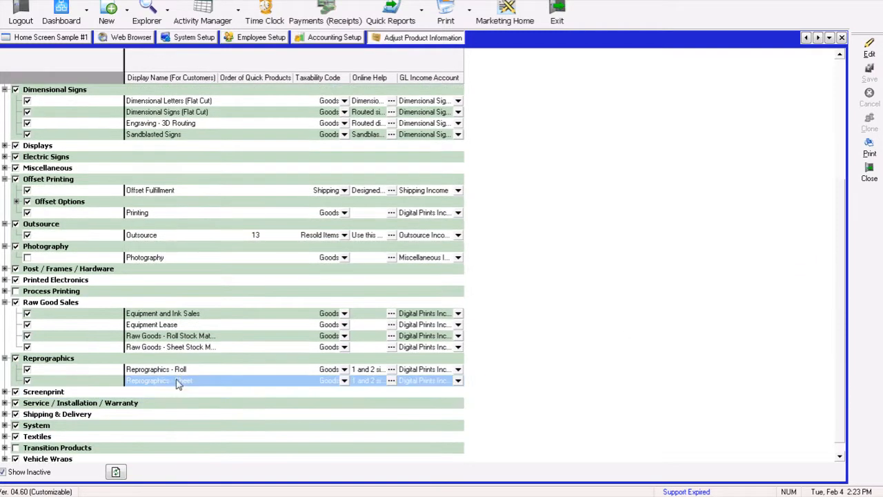
- Expand the Screenprint category and review the Reprographics and Screenprint products' taxability codes
{"action": "left_click", "coordinate": [180, 369]}
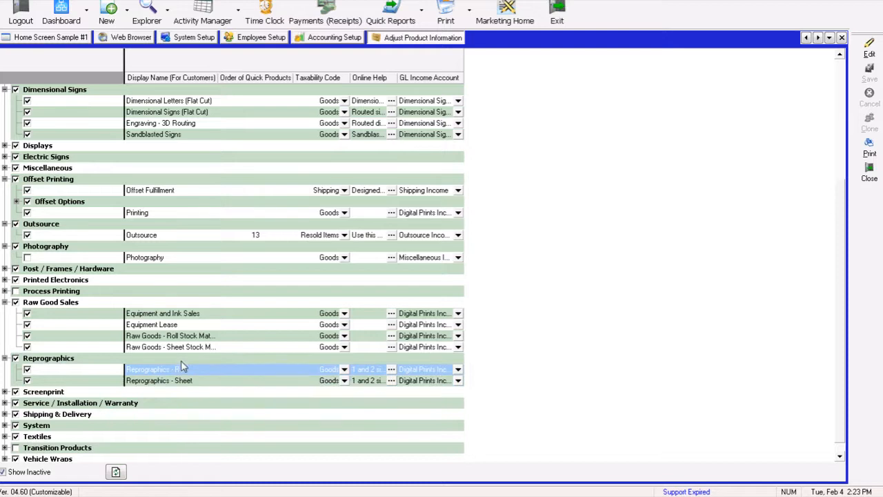
{"action": "left_click", "coordinate": [184, 381]}
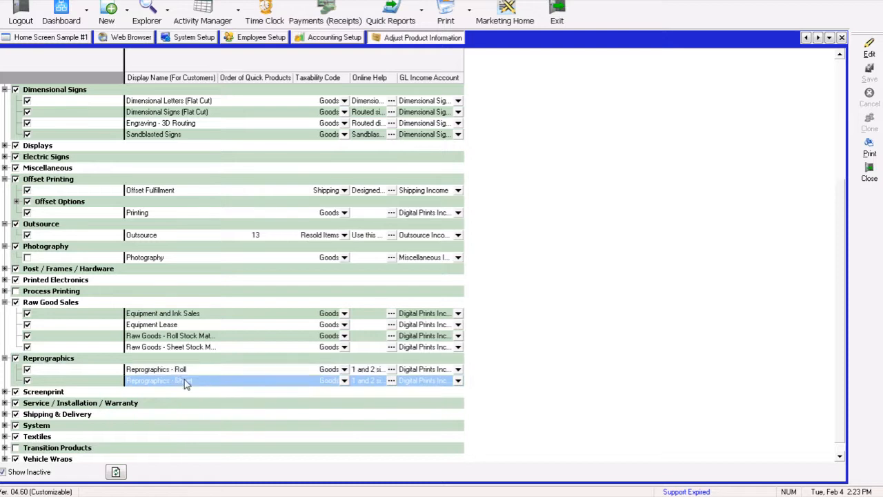
{"action": "left_click", "coordinate": [100, 392]}
{"action": "left_click", "coordinate": [5, 392]}
{"action": "left_click", "coordinate": [172, 414]}
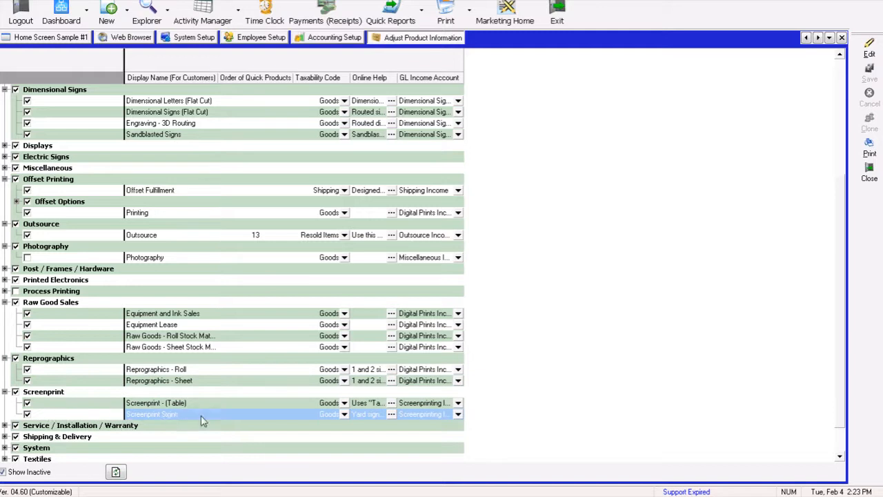
{"action": "left_click", "coordinate": [157, 404]}
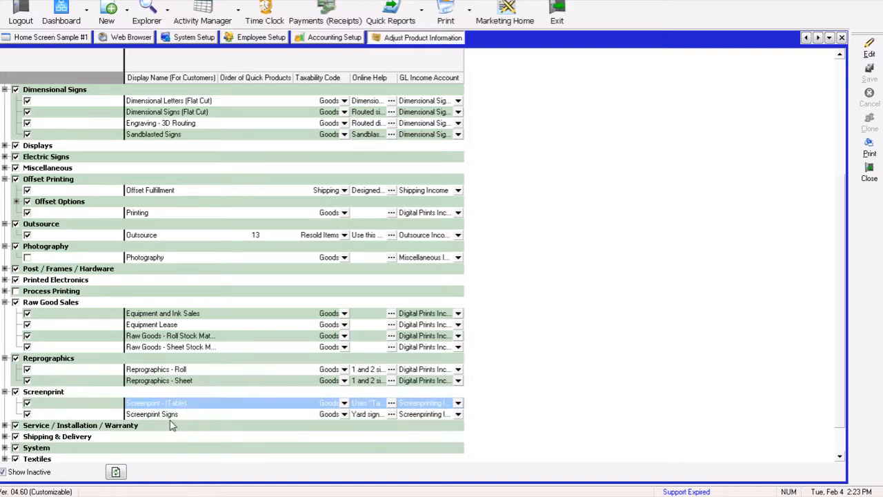
{"action": "left_click", "coordinate": [160, 416]}
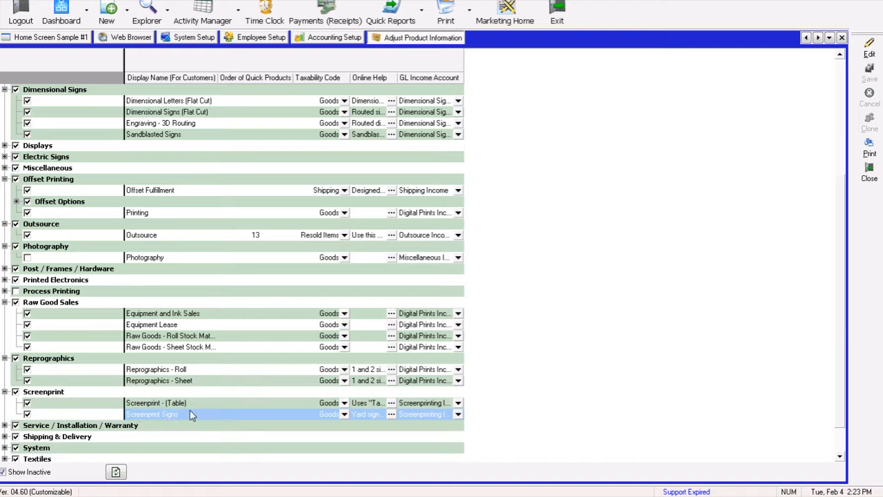
- Expand the Service / Installation / Warranty category to review its products' taxability codes
{"action": "left_click", "coordinate": [52, 425]}
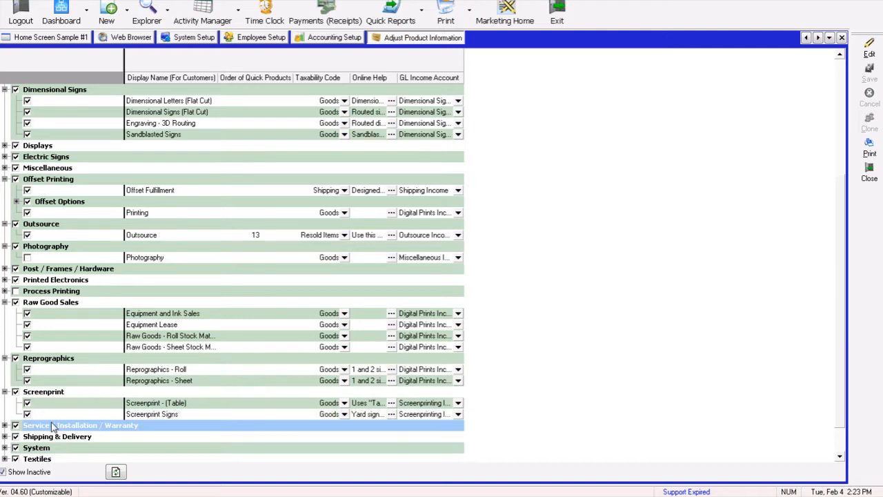
{"action": "left_click", "coordinate": [4, 425]}
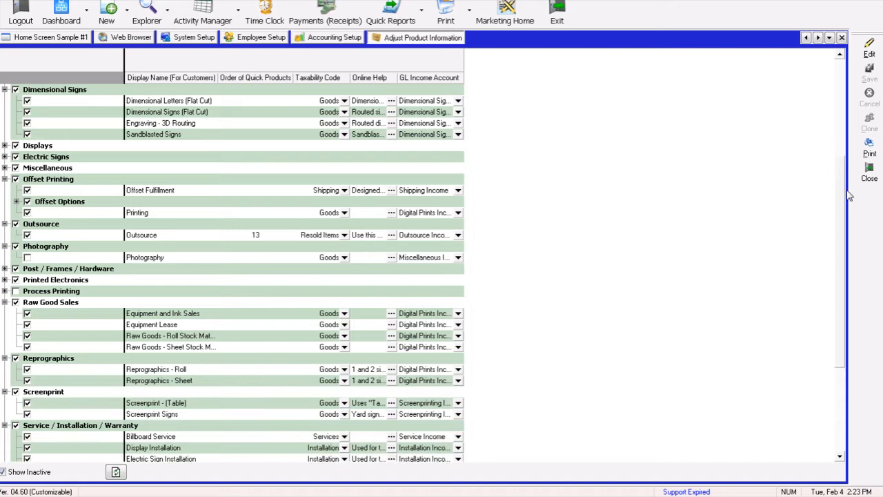
{"action": "left_click_drag", "start_coordinate": [845, 358], "coordinate": [845, 418]}
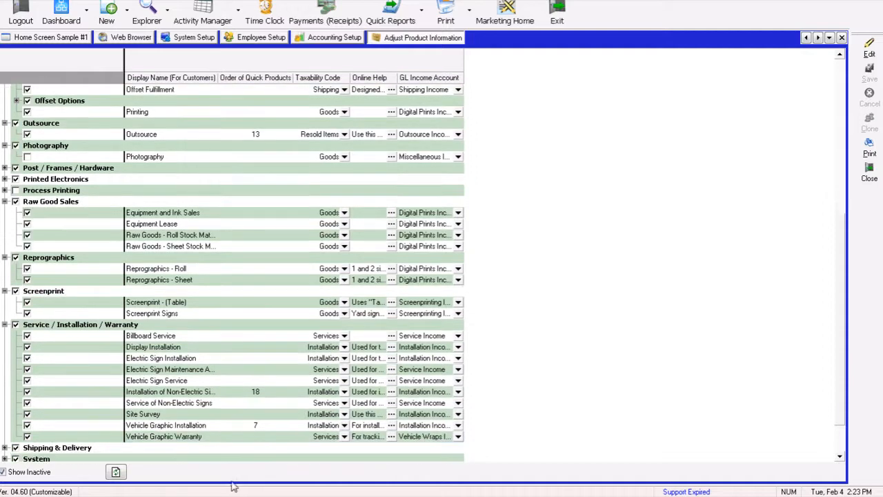
{"action": "left_click", "coordinate": [160, 427]}
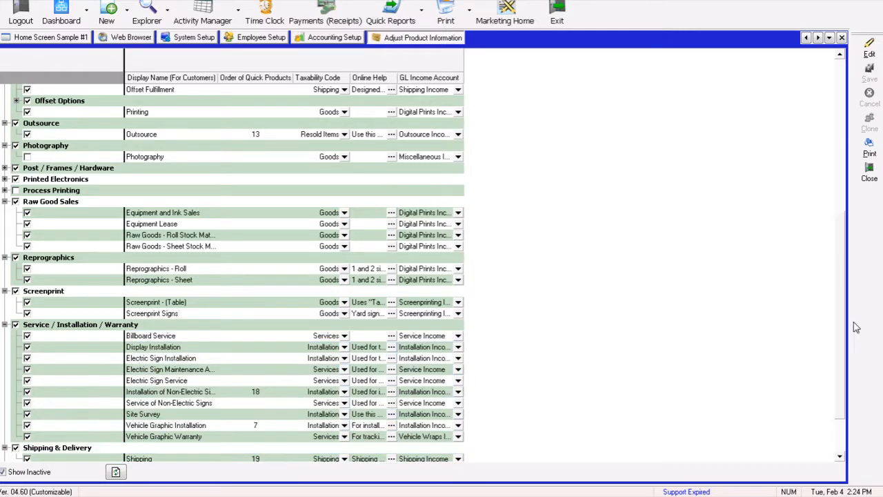
- Expand the Textiles category and its Quote Types group to review their products' taxability codes
{"action": "scroll", "coordinate": [840, 419], "scroll_direction": "down", "scroll_amount": 1}
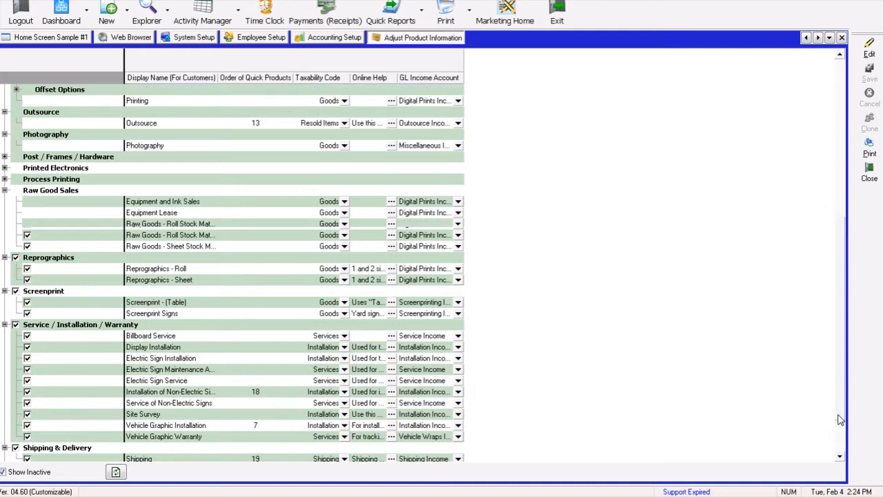
{"action": "scroll", "coordinate": [840, 419], "scroll_direction": "down", "scroll_amount": 4}
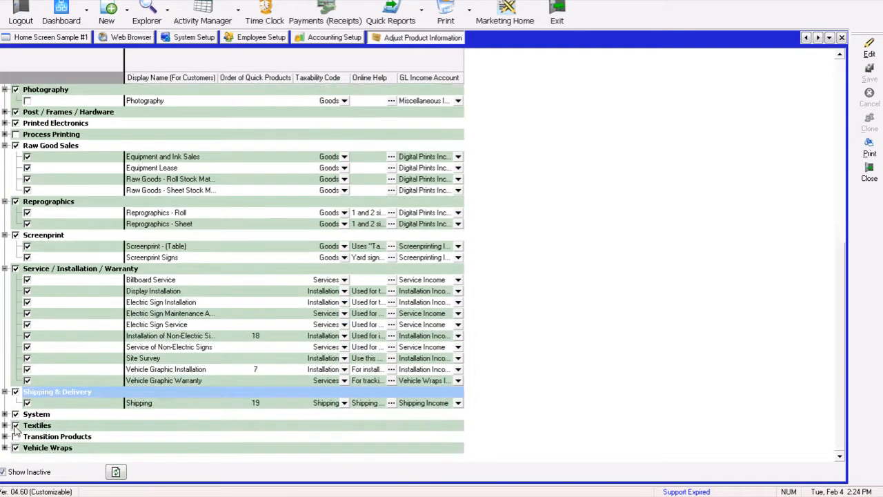
{"action": "left_click", "coordinate": [5, 415]}
{"action": "left_click", "coordinate": [5, 415]}
{"action": "left_click", "coordinate": [6, 425]}
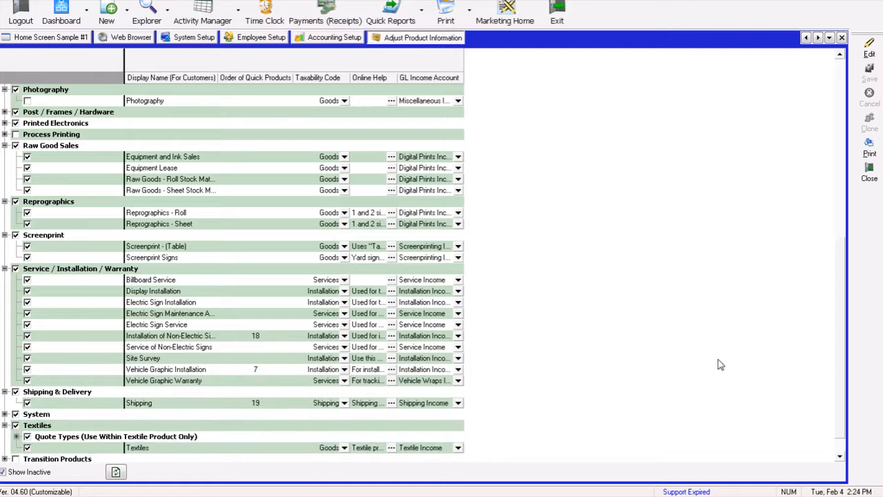
{"action": "scroll", "coordinate": [843, 447], "scroll_direction": "down", "scroll_amount": 1}
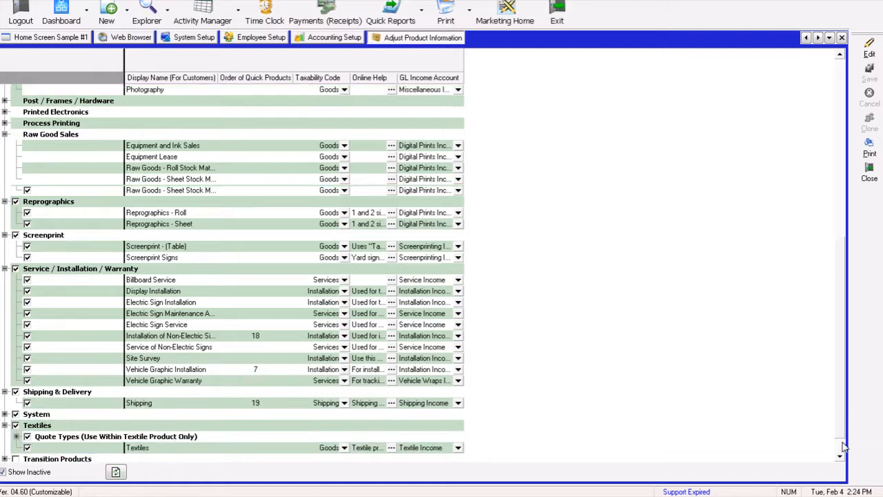
{"action": "scroll", "coordinate": [843, 447], "scroll_direction": "down", "scroll_amount": 2}
{"action": "left_click", "coordinate": [33, 414]}
{"action": "left_click", "coordinate": [15, 414]}
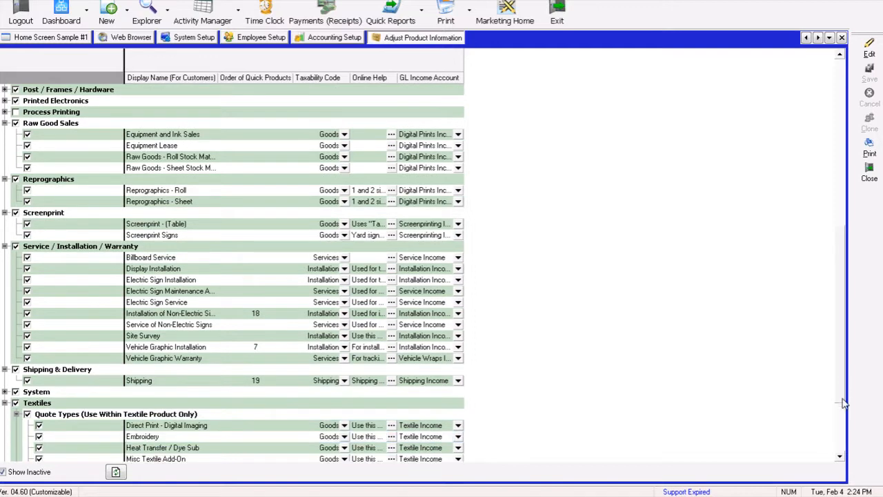
{"action": "scroll", "coordinate": [844, 408], "scroll_direction": "down", "scroll_amount": 9}
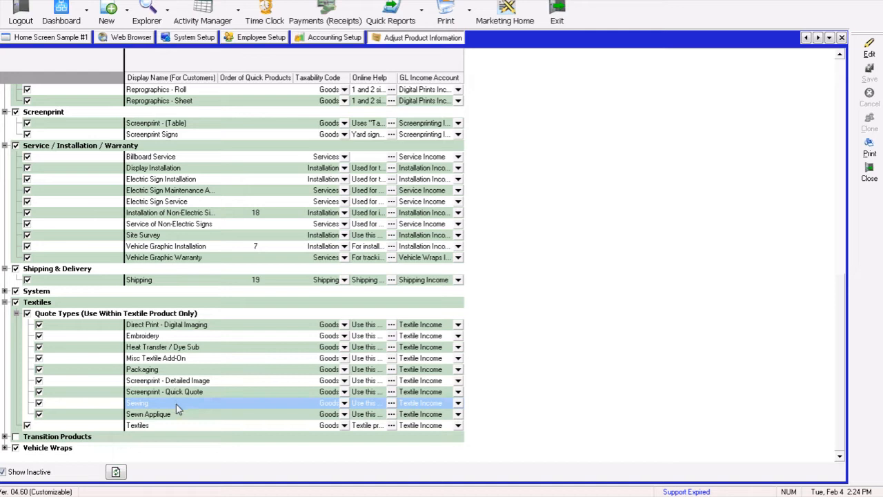
- Expand the Vehicle Wraps category and review its products' taxability codes
{"action": "left_click", "coordinate": [5, 447]}
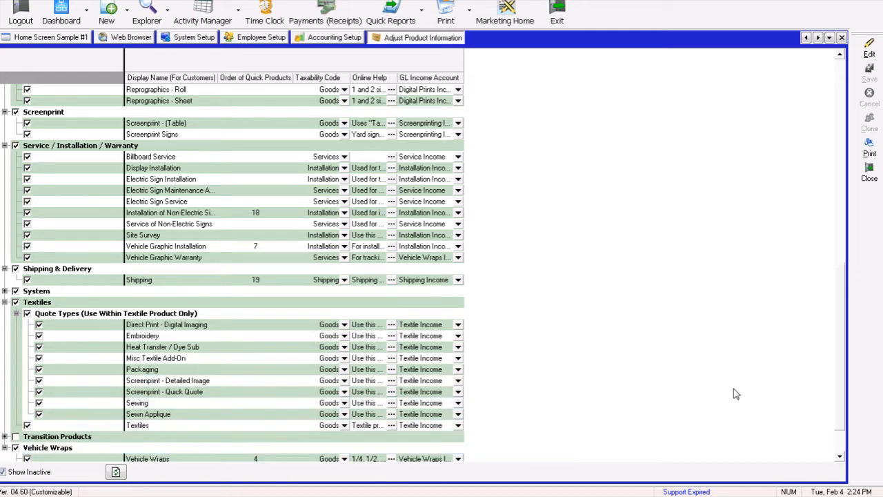
{"action": "scroll", "coordinate": [843, 422], "scroll_direction": "down", "scroll_amount": 3}
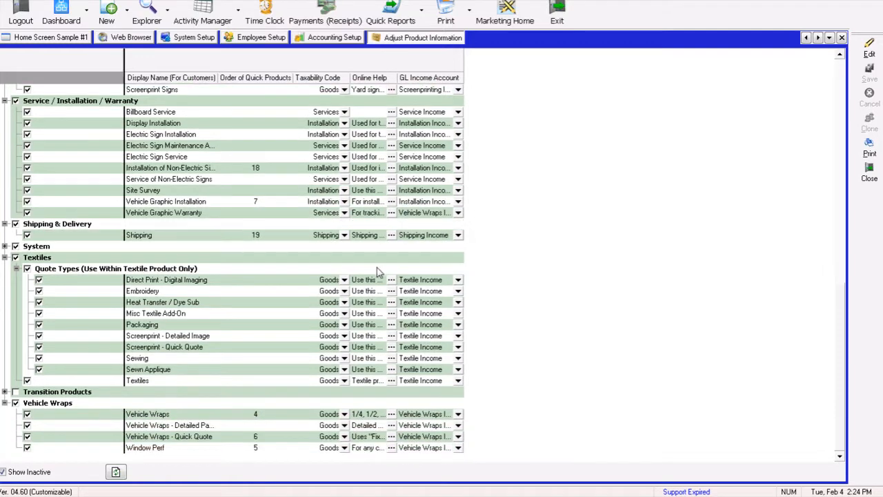
{"action": "left_click", "coordinate": [215, 414]}
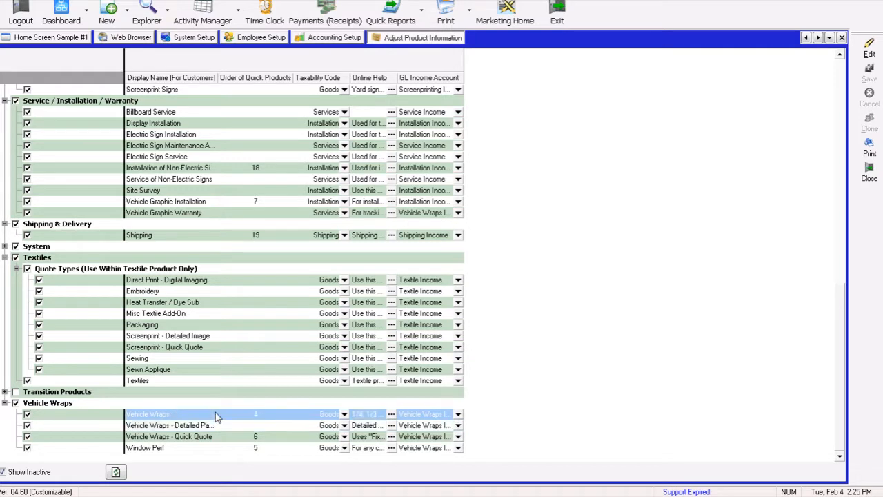
{"action": "left_click", "coordinate": [216, 425]}
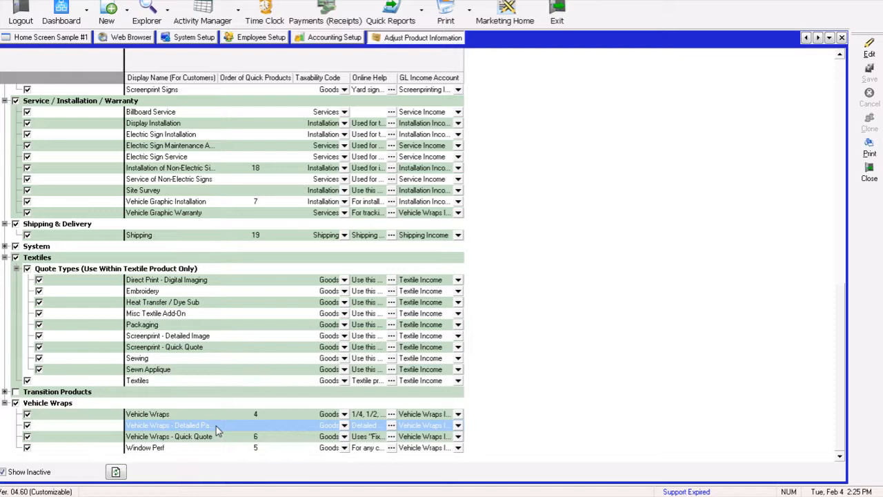
{"action": "left_click", "coordinate": [219, 436]}
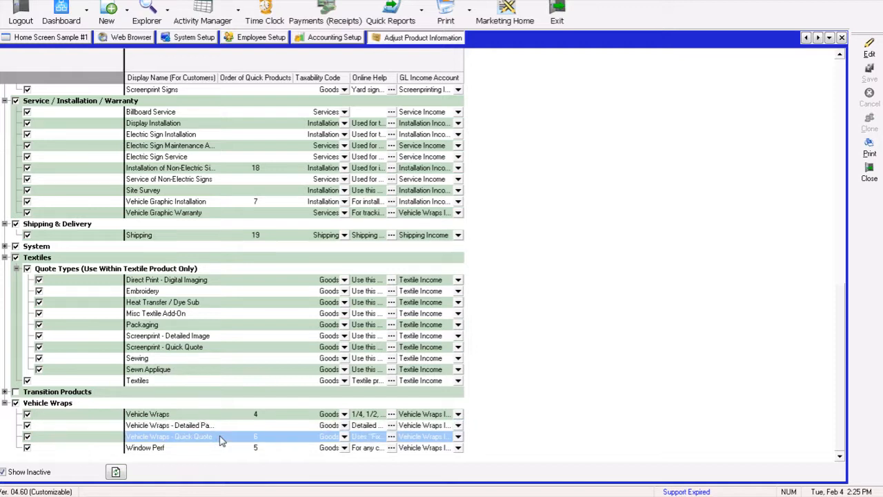
{"action": "left_click", "coordinate": [223, 427]}
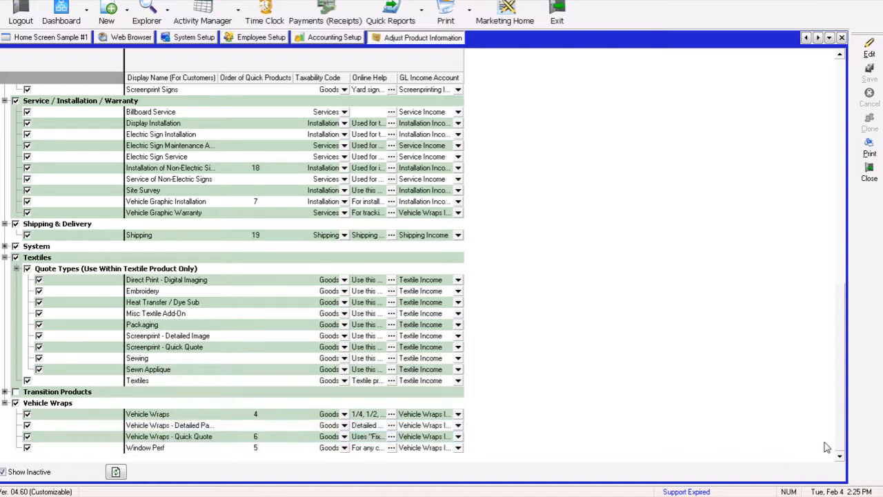
{"action": "left_click", "coordinate": [165, 429]}
{"action": "left_click", "coordinate": [167, 438]}
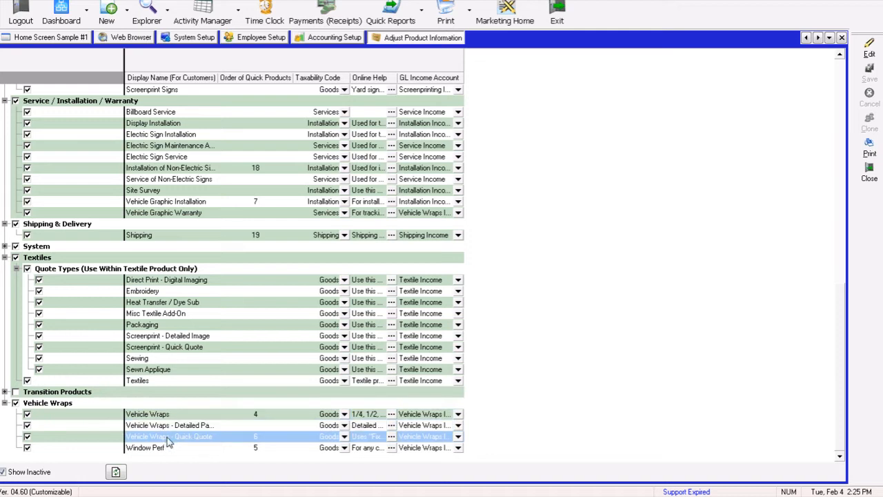
{"action": "left_click", "coordinate": [28, 449]}
{"action": "left_click", "coordinate": [273, 157]}
- Return to the top of the product list, switch it into edit mode and save it
{"action": "left_click_drag", "start_coordinate": [837, 419], "coordinate": [852, 103]}
{"action": "left_click", "coordinate": [869, 47]}
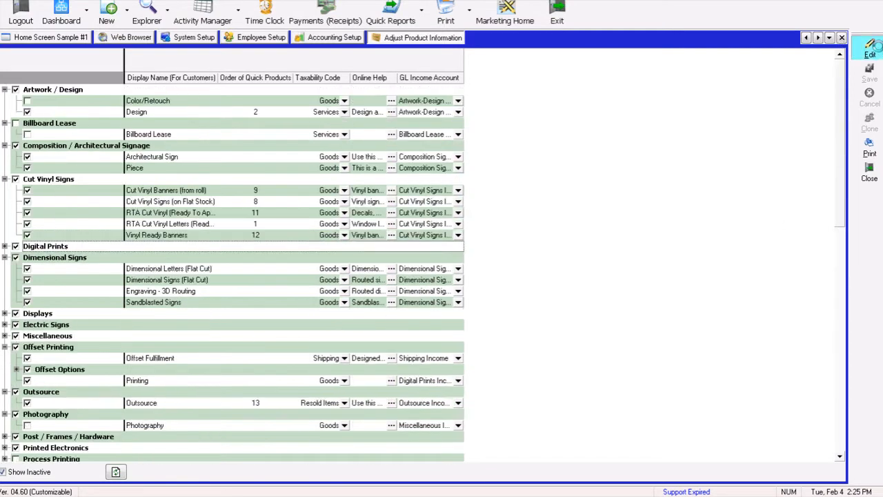
{"action": "left_click", "coordinate": [870, 73]}
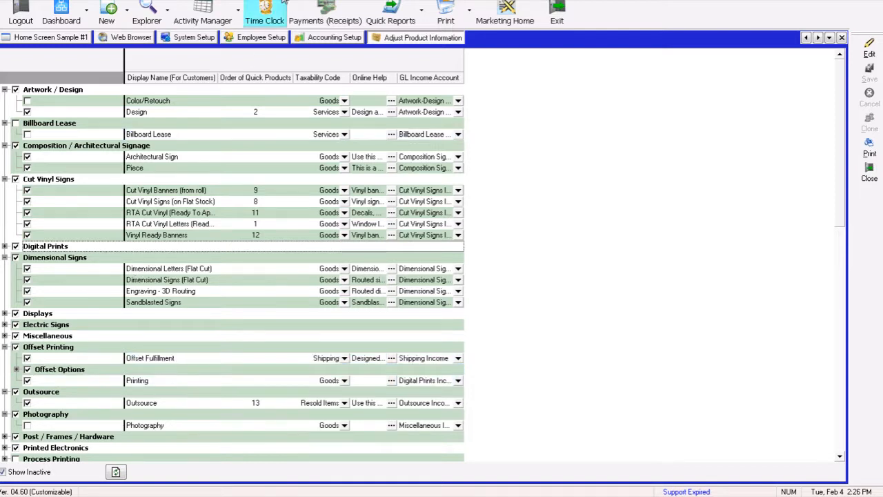
{"action": "left_click", "coordinate": [56, 0]}
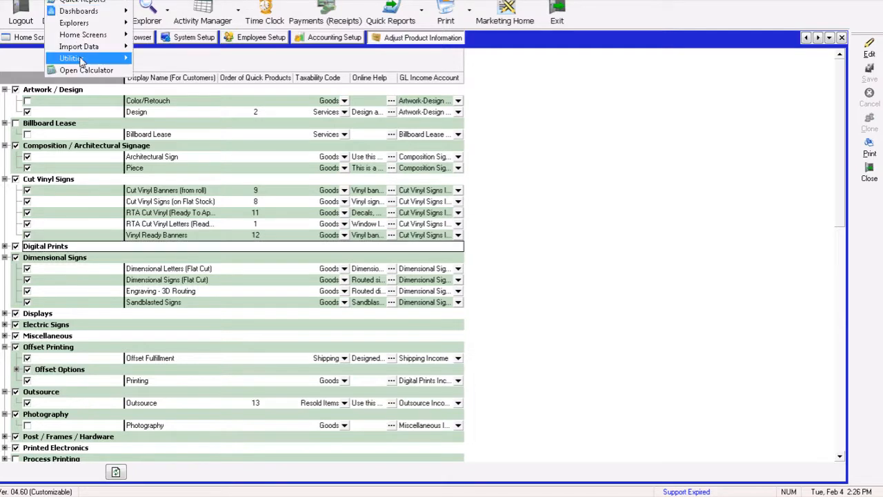
{"action": "mouse_move", "coordinate": [81, 61]}
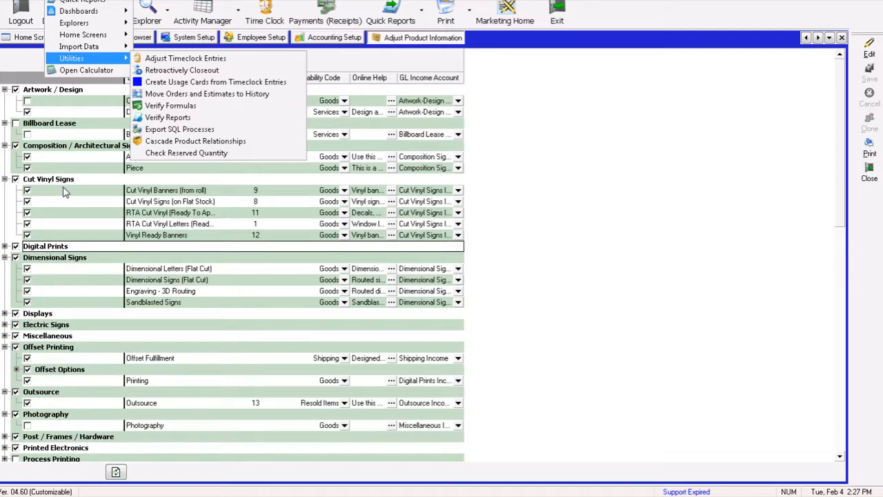
{"action": "left_click", "coordinate": [527, 209]}
{"action": "left_click", "coordinate": [55, 0]}
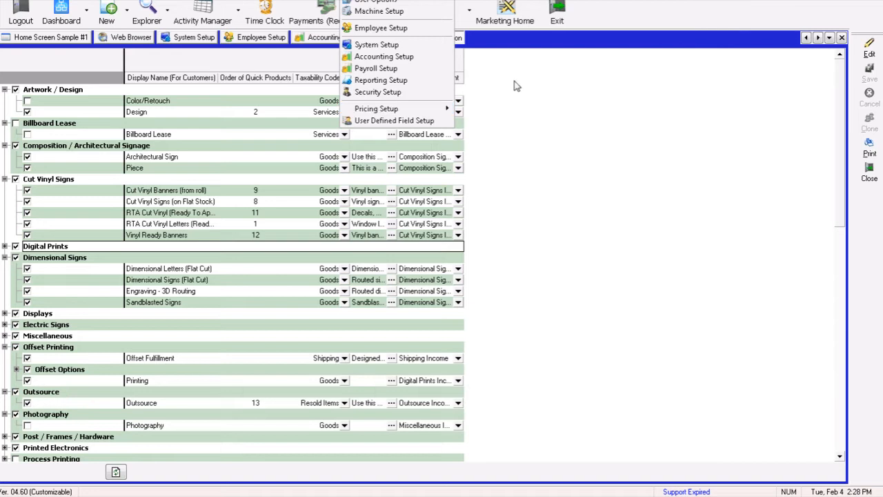
{"action": "left_click", "coordinate": [521, 103]}
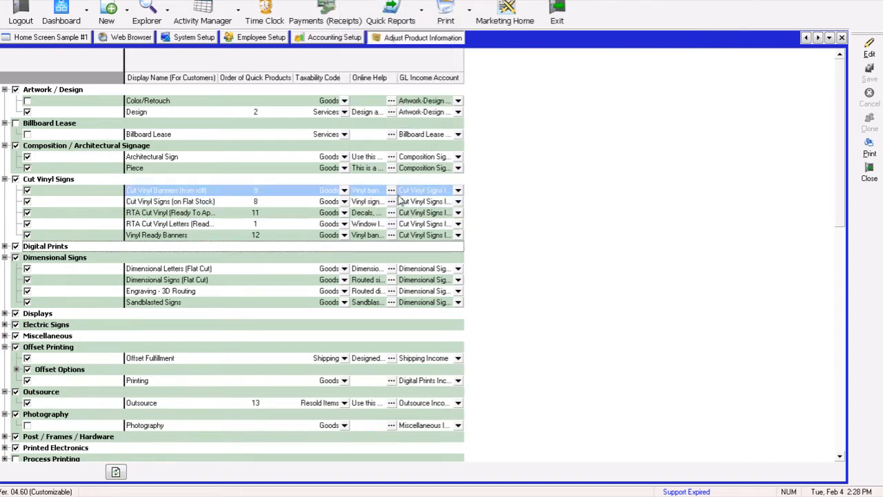
- Open Adjust Part Information Setup from the Pricing Setup options
{"action": "left_click", "coordinate": [350, 1]}
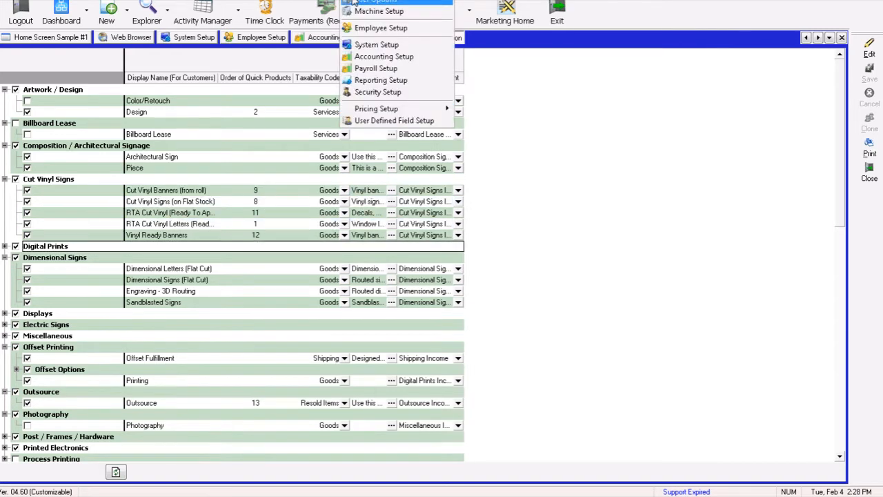
{"action": "mouse_move", "coordinate": [377, 112]}
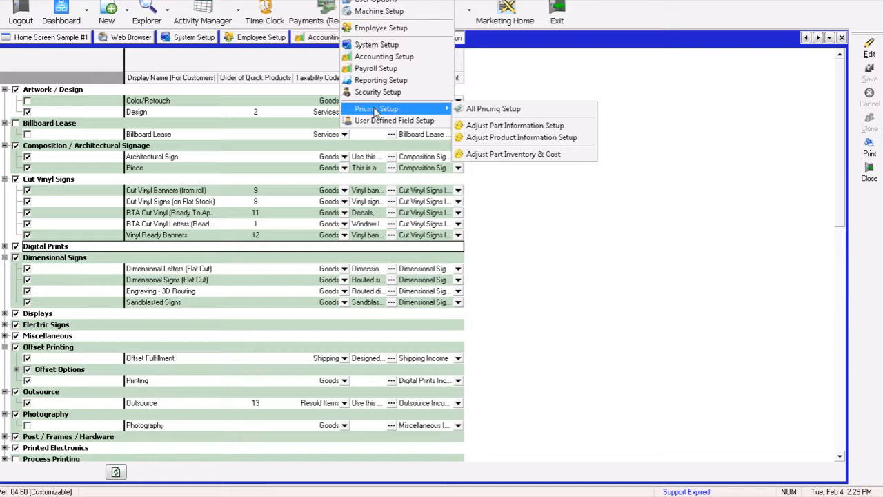
{"action": "left_click", "coordinate": [514, 126]}
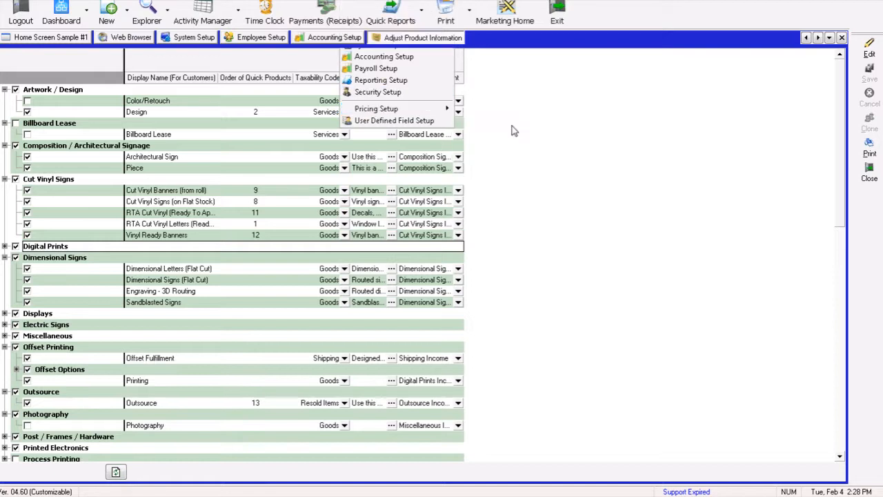
{"action": "left_click", "coordinate": [350, 2]}
{"action": "mouse_move", "coordinate": [386, 111]}
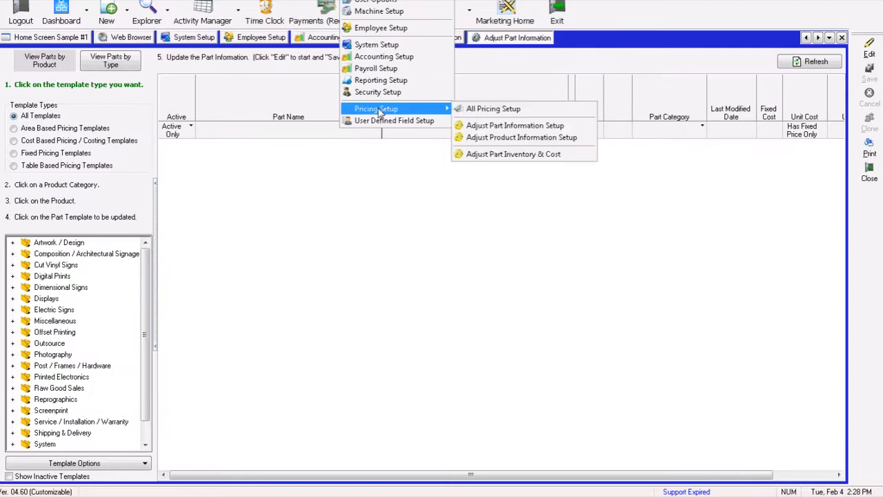
{"action": "left_click", "coordinate": [233, 189]}
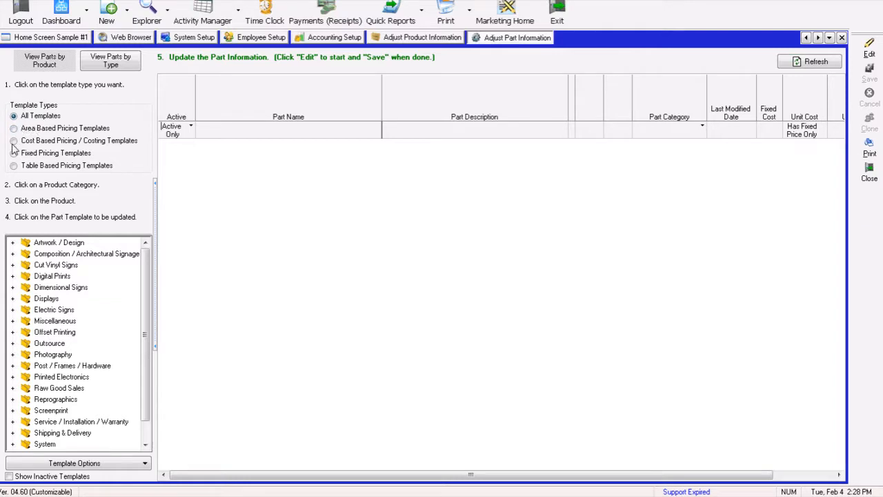
- Show only Cost Based Pricing / Costing Templates and expand Digital Prints down to Wide Format Prints
{"action": "left_click", "coordinate": [12, 144]}
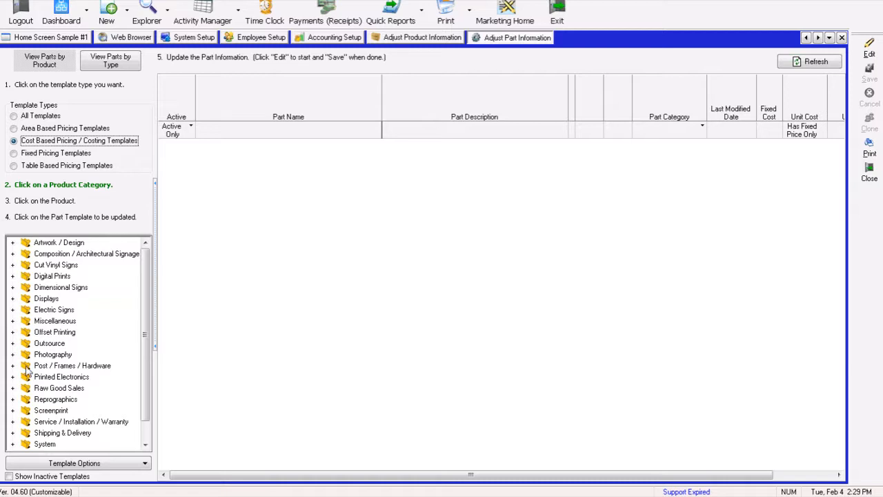
{"action": "left_click", "coordinate": [12, 277]}
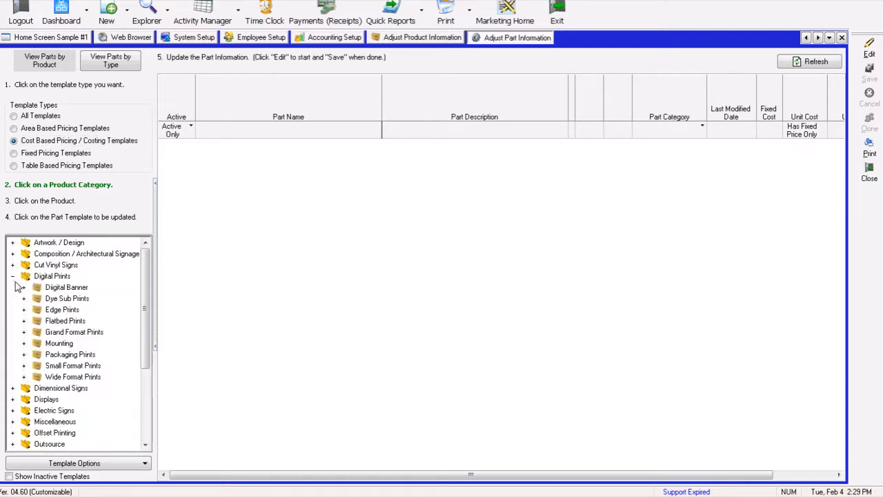
{"action": "left_click", "coordinate": [71, 378]}
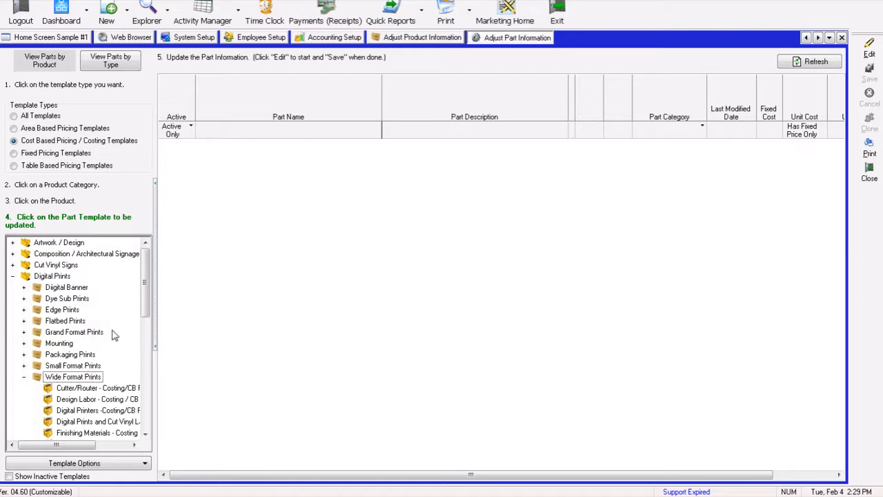
- Widen the category tree and select a costing template under Wide Format Prints
{"action": "scroll", "coordinate": [145, 303], "scroll_direction": "down", "scroll_amount": 3}
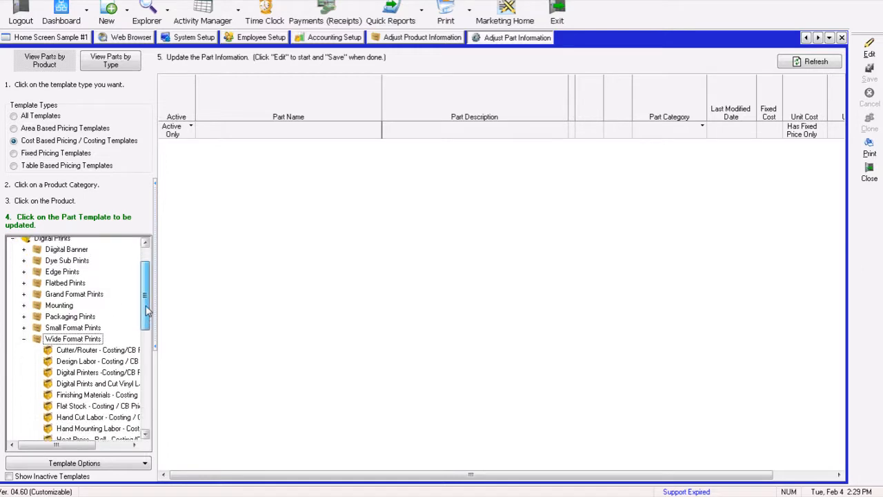
{"action": "left_click_drag", "start_coordinate": [156, 302], "coordinate": [201, 305]}
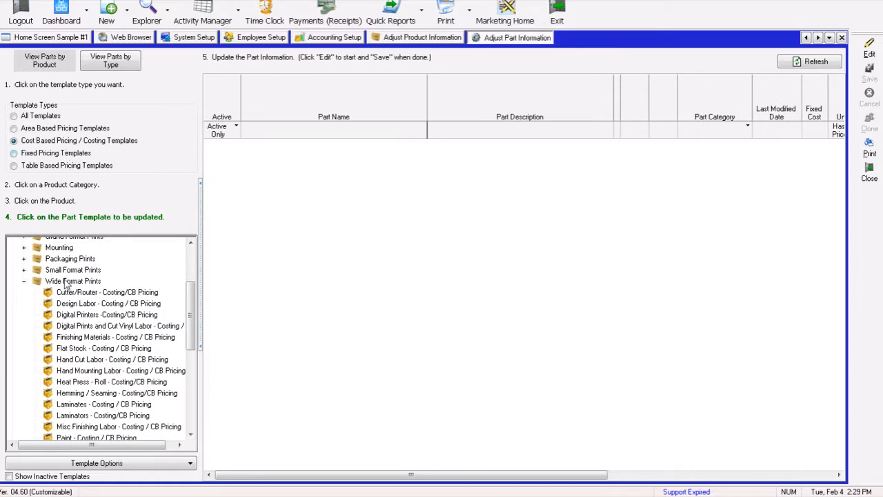
{"action": "left_click_drag", "start_coordinate": [189, 314], "coordinate": [192, 335]}
{"action": "left_click", "coordinate": [122, 394]}
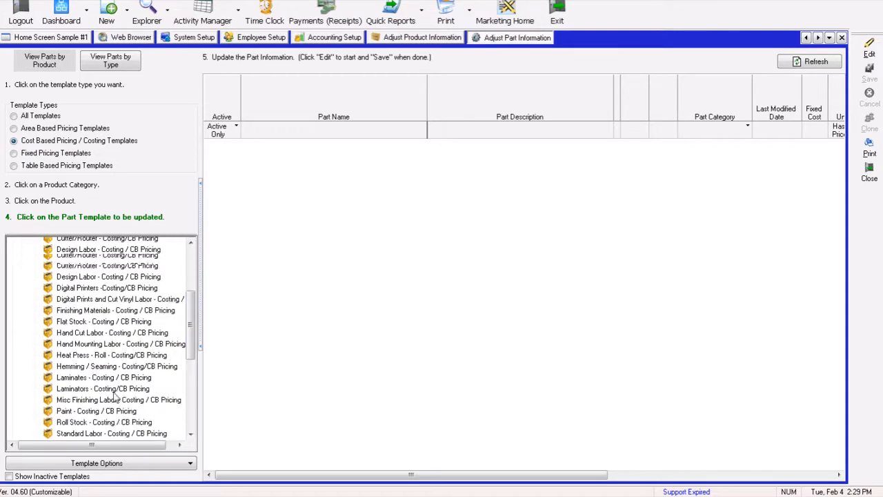
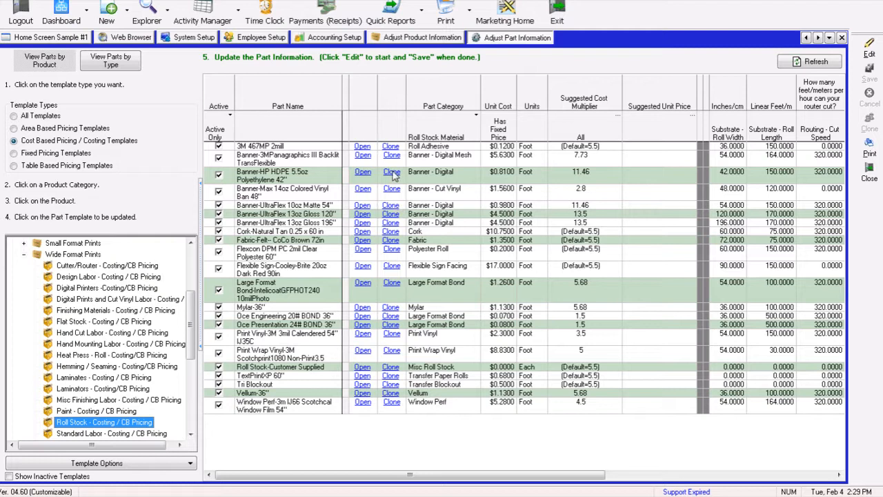
- Clone the Banner-HP HDPE 5.5oz Polyethylene 42" part and name the copy Banner-HP HDPE 10oz Polyethylene 42"
{"action": "left_click", "coordinate": [391, 173]}
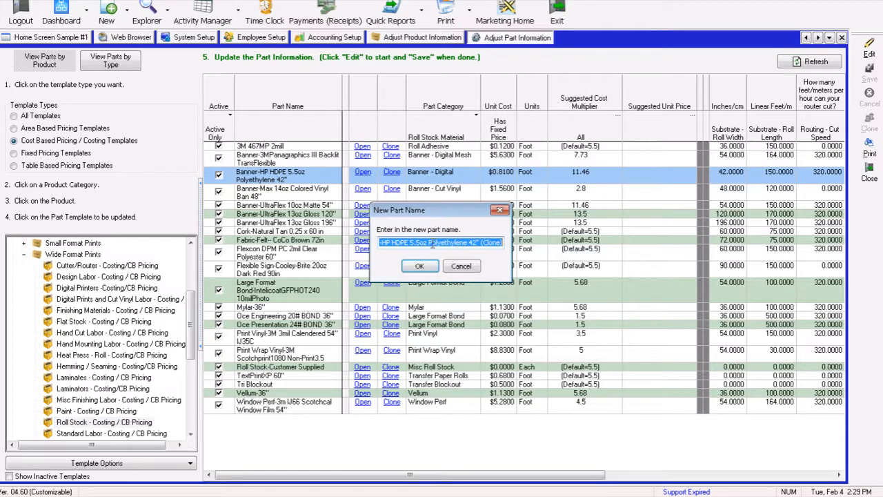
{"action": "left_click", "coordinate": [420, 245]}
{"action": "key", "text": "BackSpace"}
{"action": "key", "text": "BackSpace"}
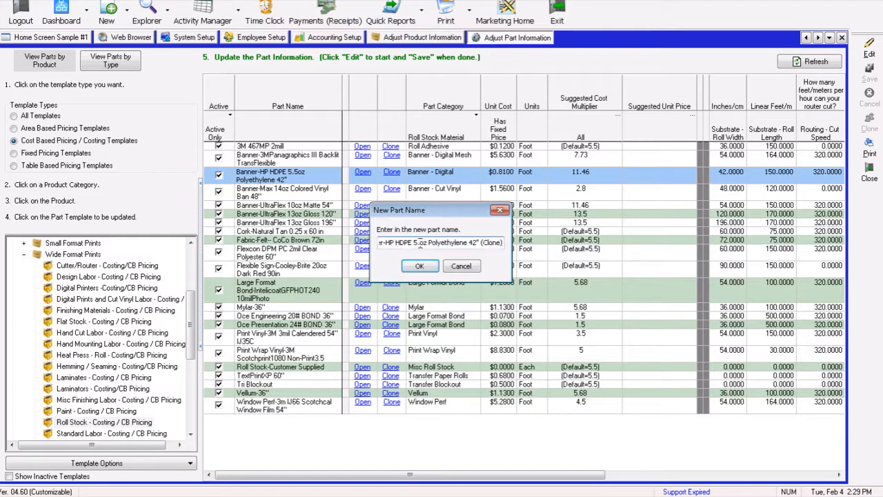
{"action": "key", "text": "BackSpace"}
{"action": "type", "text": "10"}
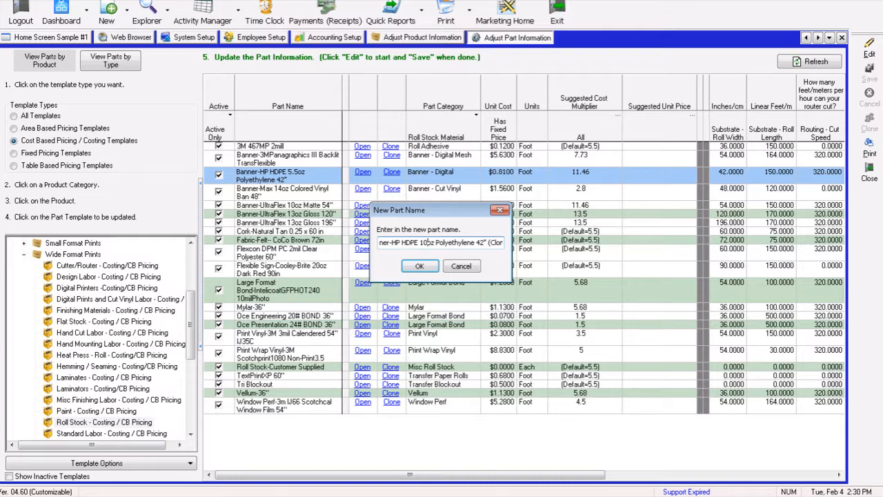
{"action": "left_click_drag", "start_coordinate": [490, 245], "coordinate": [571, 250]}
{"action": "key", "text": "BackSpace"}
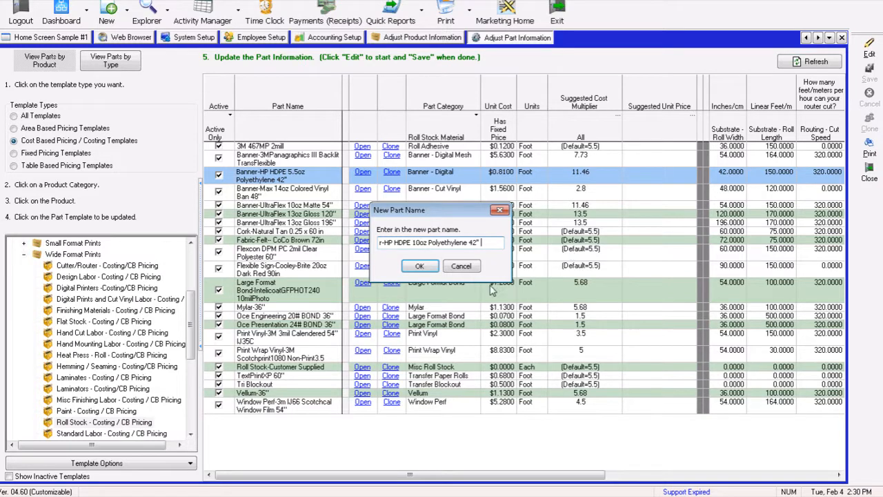
{"action": "left_click", "coordinate": [420, 266]}
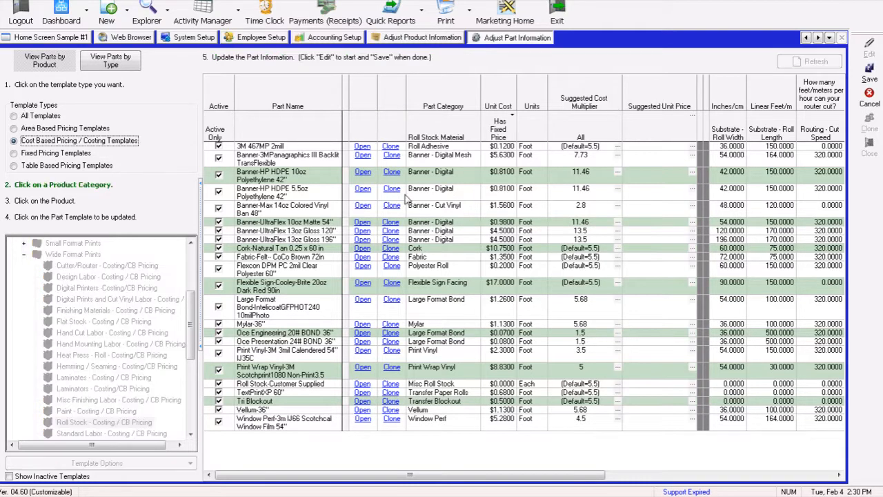
- Enter 1.1 as the unit cost of the new 10oz banner part
{"action": "left_click", "coordinate": [486, 179]}
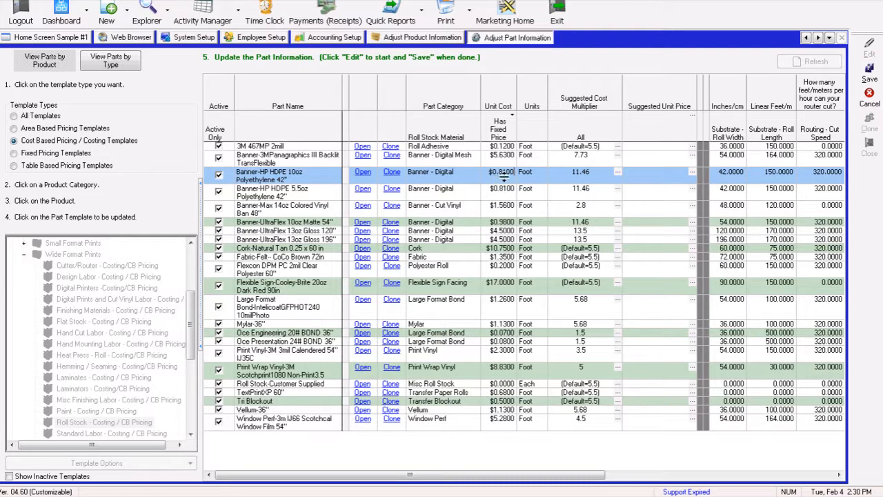
{"action": "left_click_drag", "start_coordinate": [498, 172], "coordinate": [532, 177]}
{"action": "type", "text": "1.1"}
{"action": "left_click", "coordinate": [541, 178]}
- Review the new 10oz banner's roll width, roll length and routing cut speed columns across the grid
{"action": "left_click_drag", "start_coordinate": [720, 174], "coordinate": [797, 174]}
{"action": "left_click", "coordinate": [765, 175]}
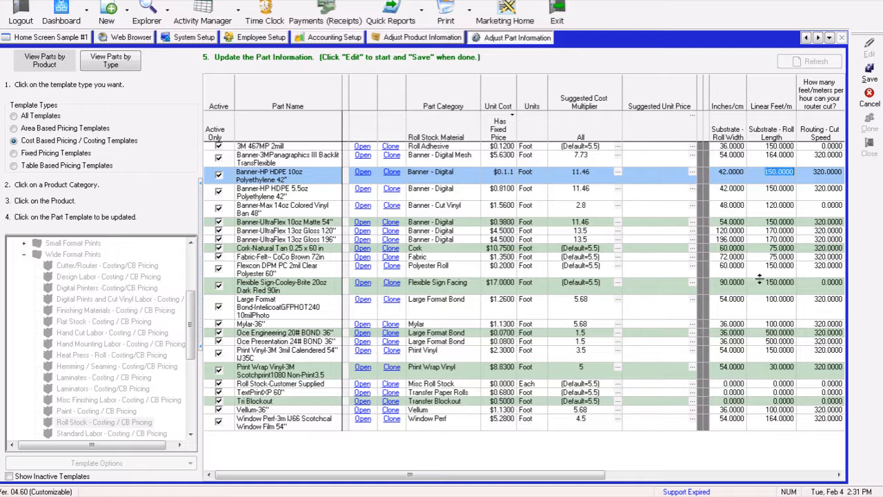
{"action": "left_click_drag", "start_coordinate": [584, 481], "coordinate": [740, 476]}
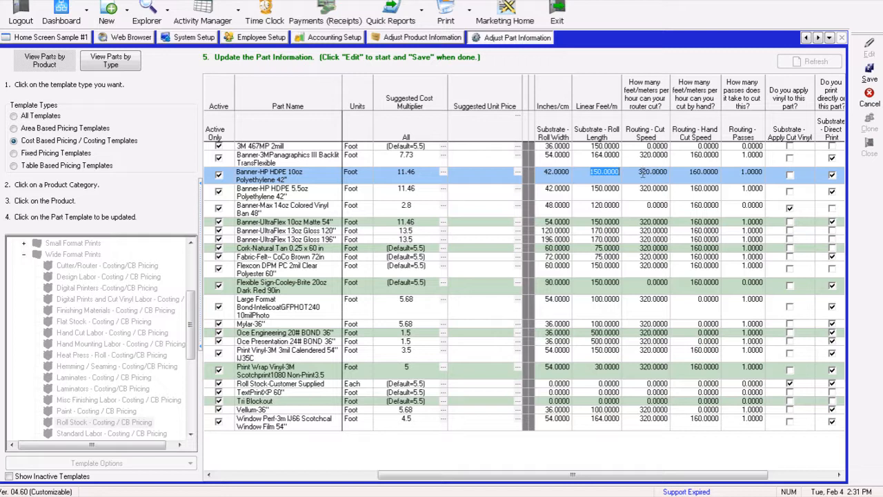
{"action": "left_click", "coordinate": [642, 173]}
{"action": "double_click", "coordinate": [660, 175]}
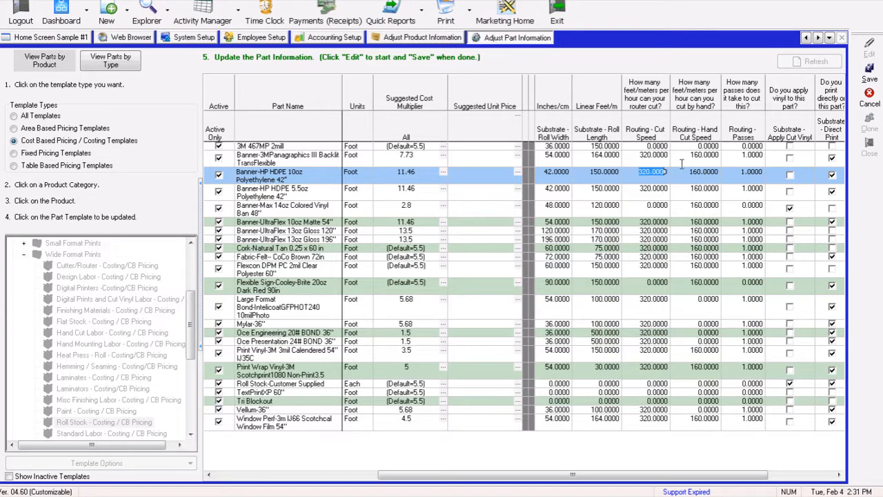
{"action": "left_click", "coordinate": [639, 171]}
{"action": "left_click_drag", "start_coordinate": [638, 171], "coordinate": [666, 174]}
{"action": "left_click_drag", "start_coordinate": [690, 171], "coordinate": [717, 173]}
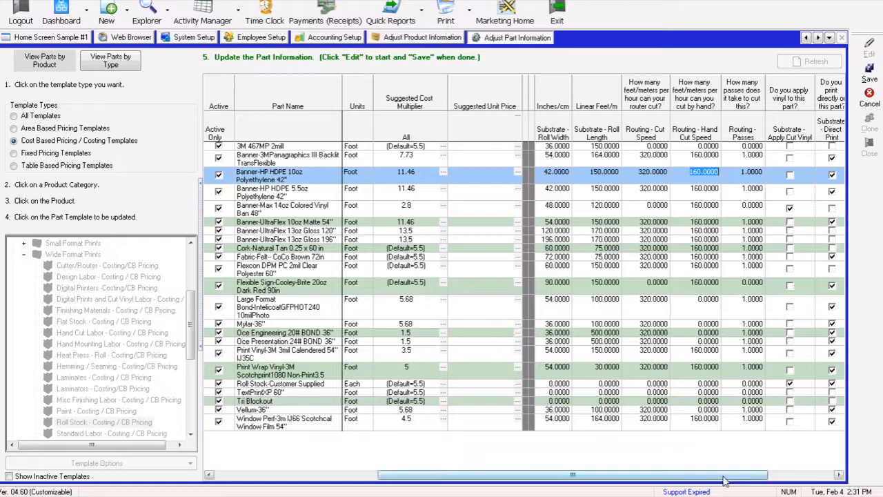
{"action": "left_click_drag", "start_coordinate": [724, 481], "coordinate": [809, 481]}
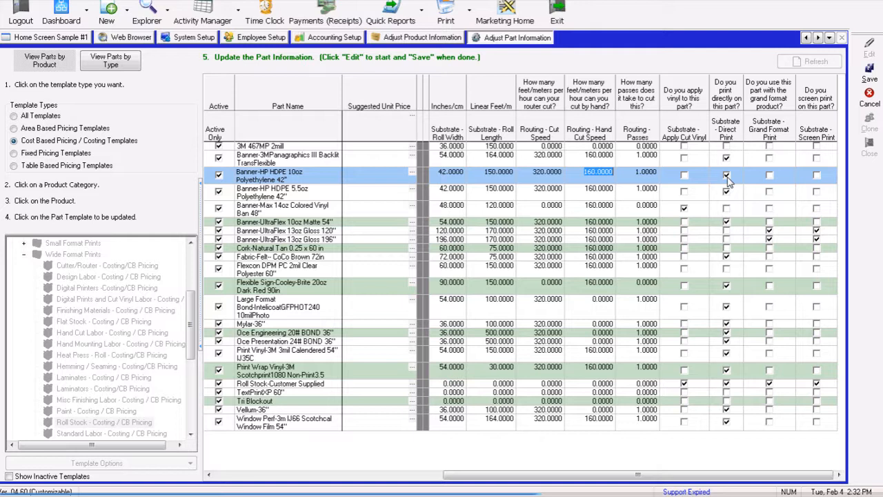
{"action": "left_click_drag", "start_coordinate": [663, 480], "coordinate": [430, 476]}
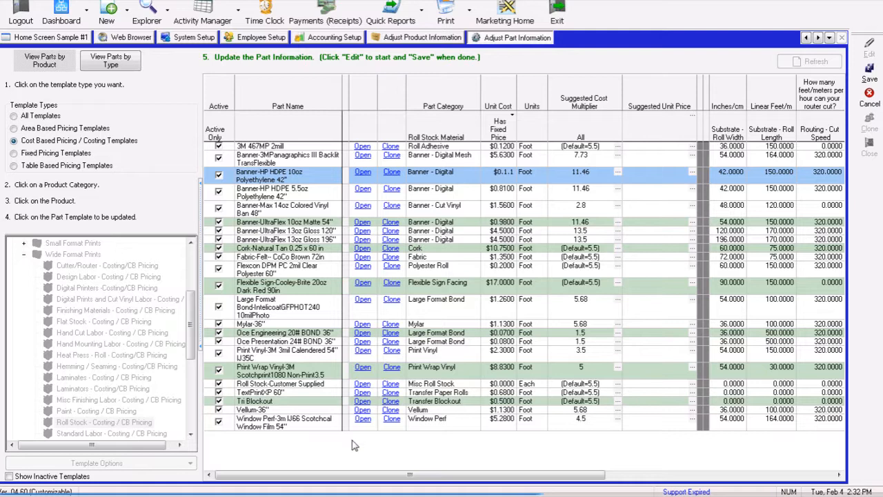
- Open the 10oz banner part's setup and view its Digital / Vinyl - Roll Stock Substrates settings
{"action": "left_click", "coordinate": [364, 173]}
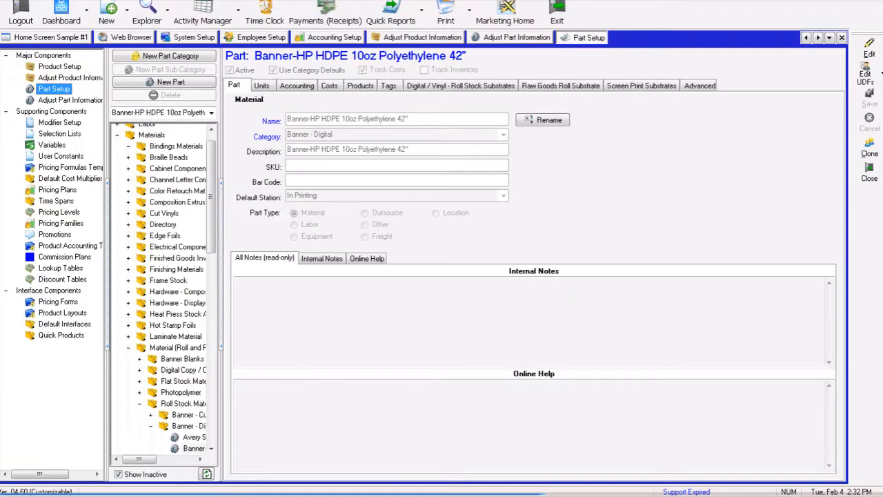
{"action": "left_click", "coordinate": [351, 1]}
{"action": "mouse_move", "coordinate": [372, 108]}
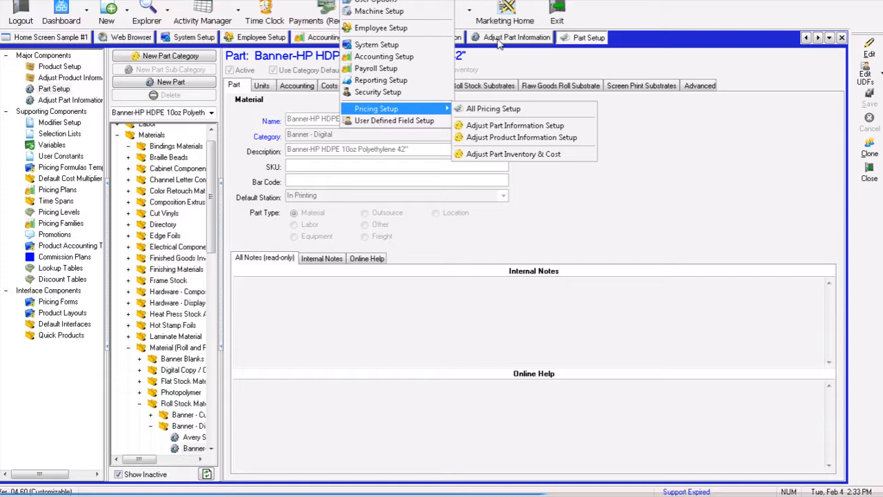
{"action": "left_click", "coordinate": [652, 132]}
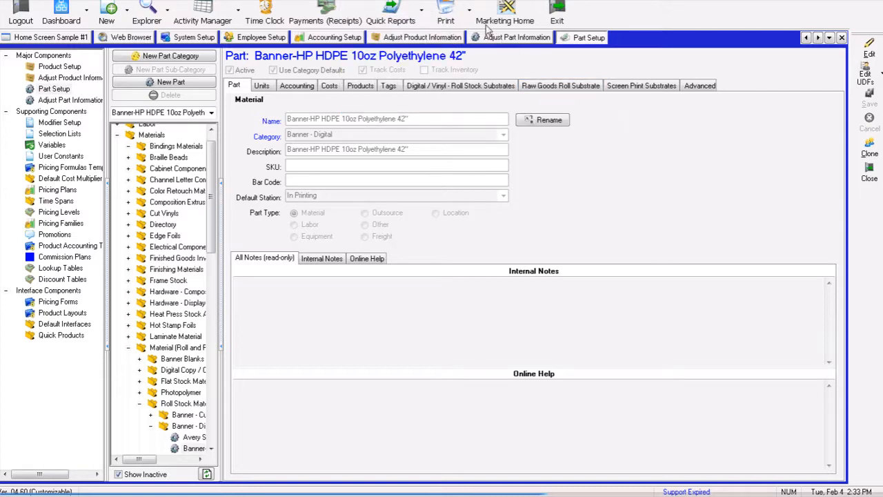
{"action": "left_click", "coordinate": [448, 86]}
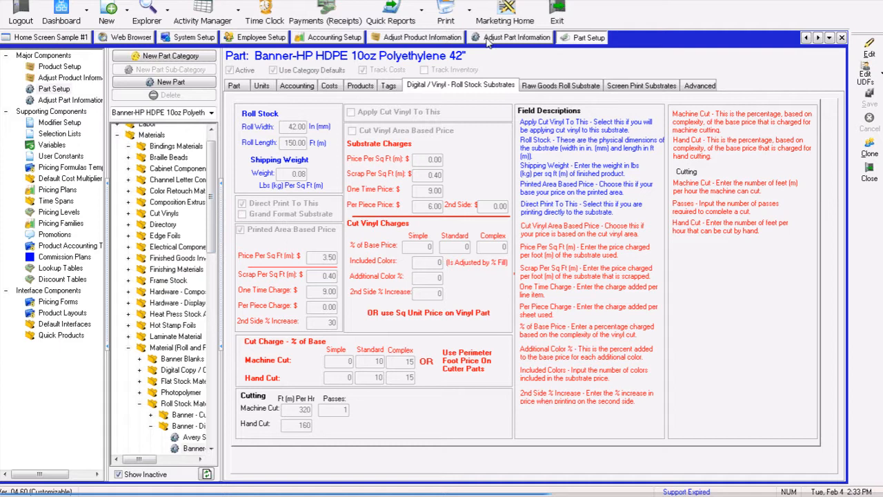
- Close the part setup and save the updated Roll Stock part list
{"action": "left_click", "coordinate": [514, 38]}
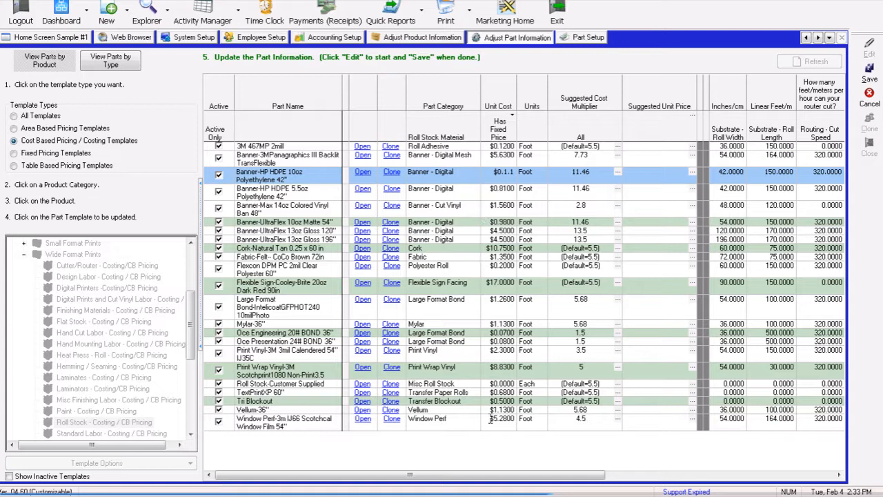
{"action": "left_click", "coordinate": [590, 40]}
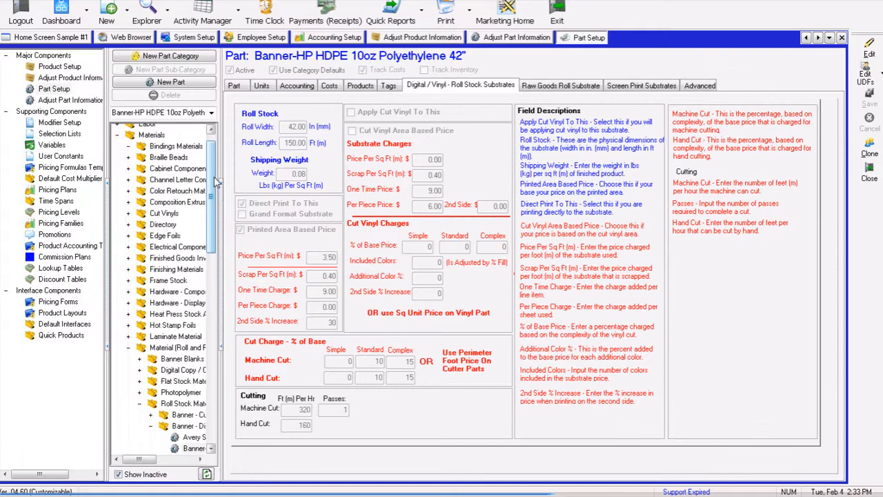
{"action": "left_click_drag", "start_coordinate": [215, 181], "coordinate": [220, 206]}
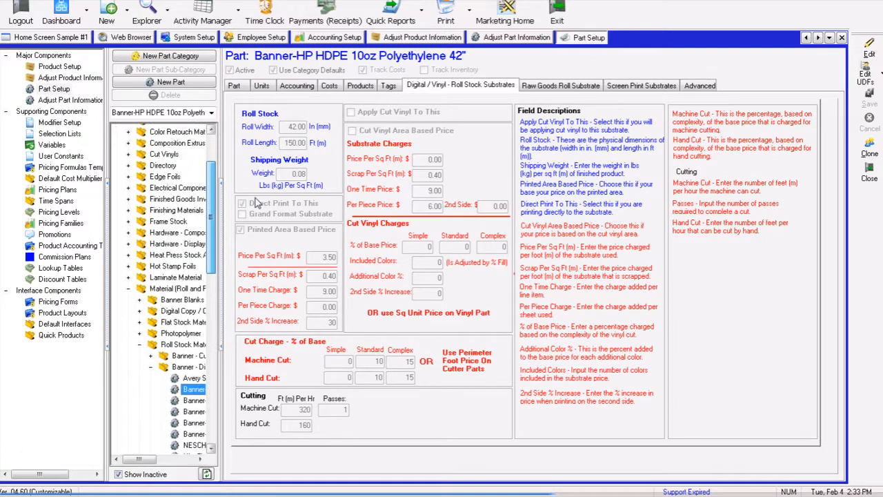
{"action": "left_click", "coordinate": [870, 174]}
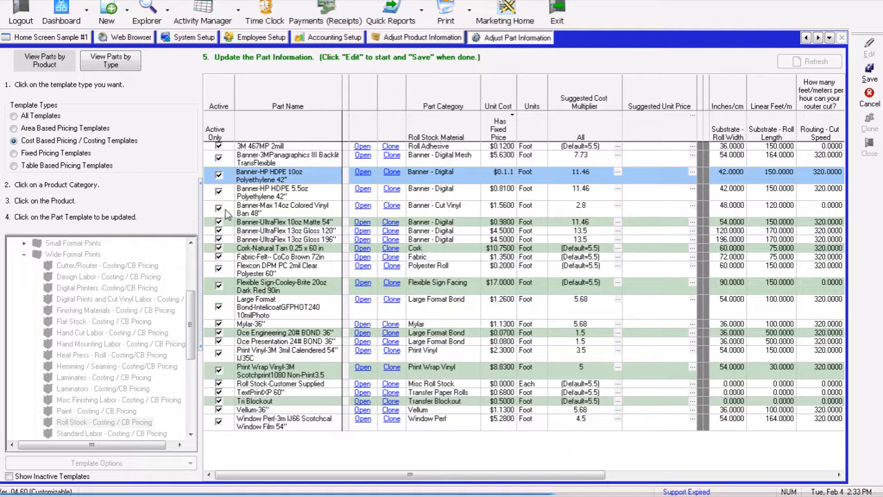
{"action": "left_click", "coordinate": [870, 70]}
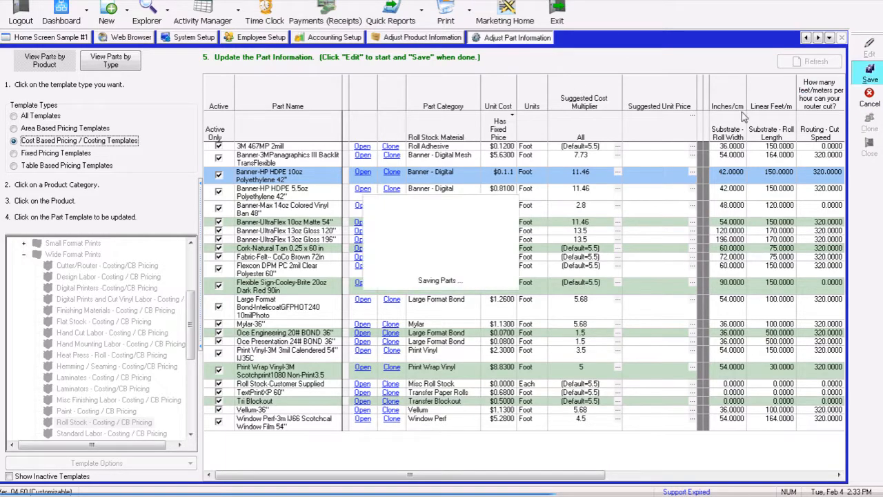
- Open the Digital Printers - Costing/CB Pricing template's part list in edit mode
{"action": "mouse_move", "coordinate": [190, 301]}
{"action": "left_mouse_down"}
{"action": "mouse_move", "coordinate": [189, 317]}
{"action": "mouse_move", "coordinate": [192, 299]}
{"action": "left_mouse_up"}
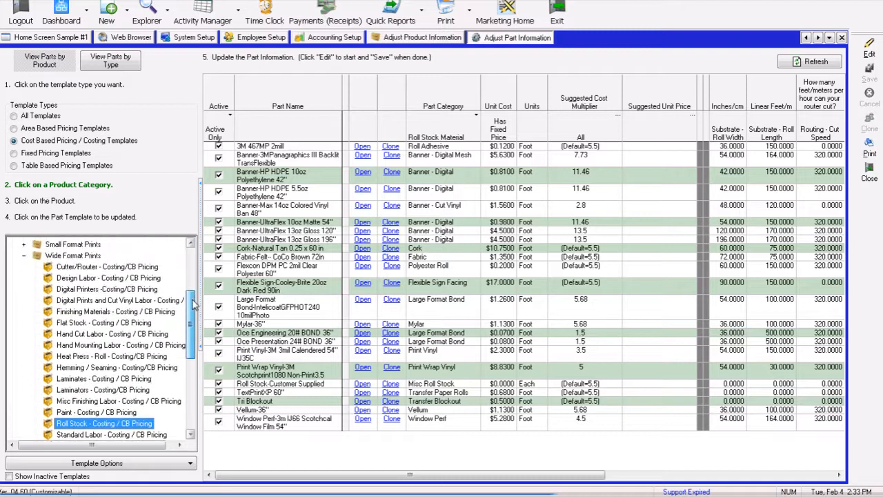
{"action": "left_click", "coordinate": [94, 296]}
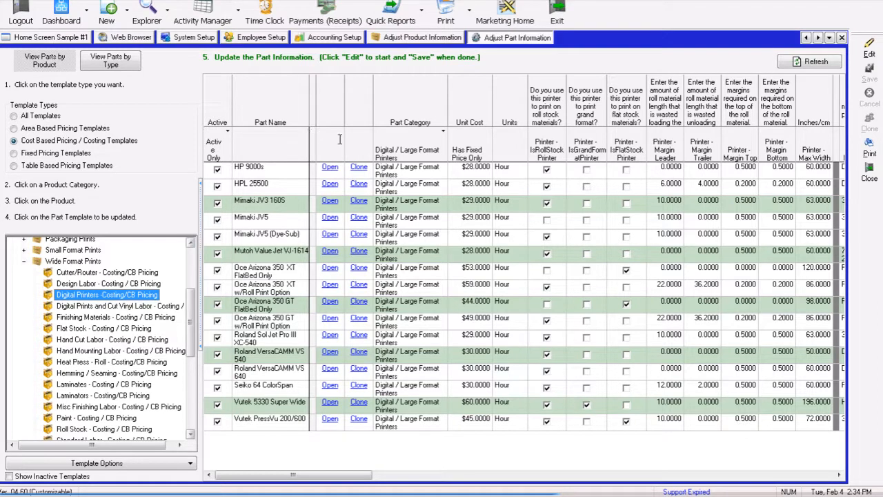
{"action": "left_click", "coordinate": [871, 48]}
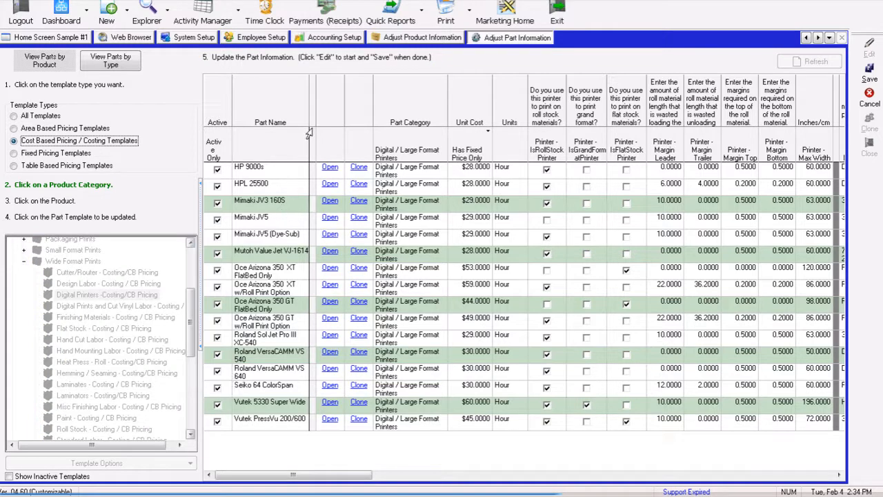
{"action": "left_click_drag", "start_coordinate": [312, 126], "coordinate": [323, 132]}
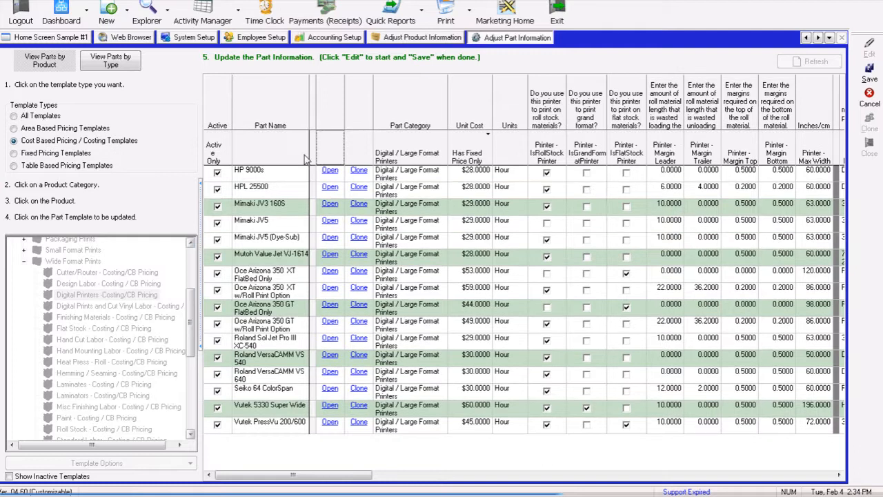
- Deactivate the HP 9000s, HPL 25500, Mimaki JV3 160S and Mimaki JV5 printers and save
{"action": "left_click", "coordinate": [218, 173]}
{"action": "left_click", "coordinate": [218, 189]}
{"action": "left_click", "coordinate": [217, 205]}
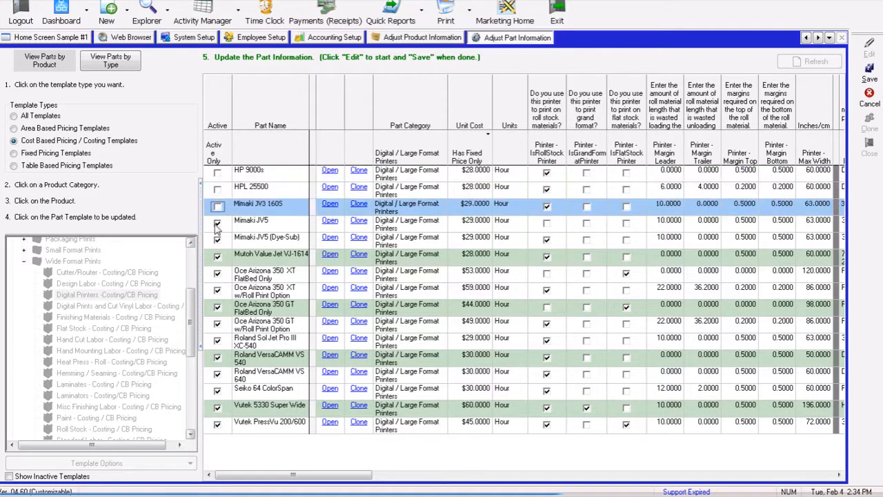
{"action": "left_click", "coordinate": [217, 224]}
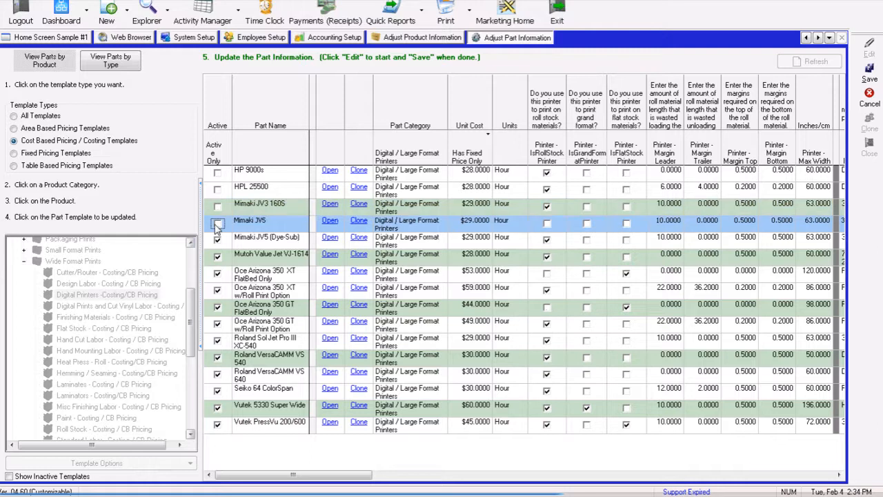
{"action": "left_click", "coordinate": [869, 76]}
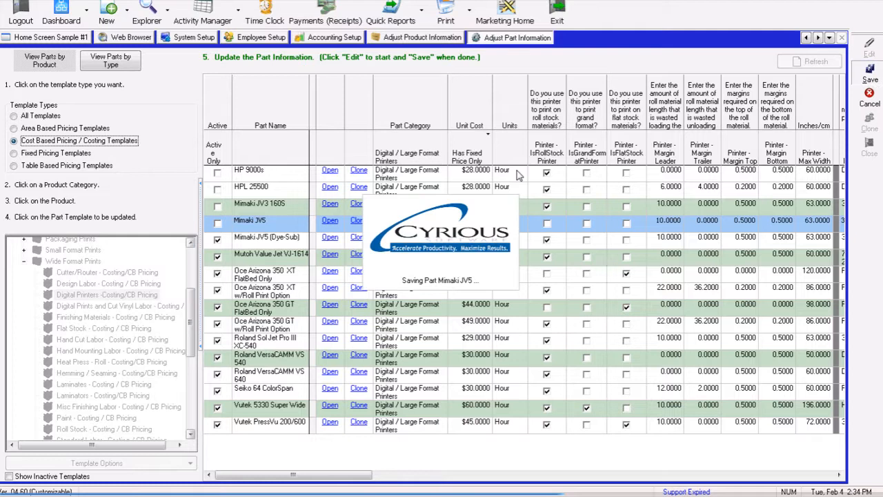
- Filter the printer list by All, Inactive Only and Active Only status to review the printers
{"action": "left_click", "coordinate": [214, 149]}
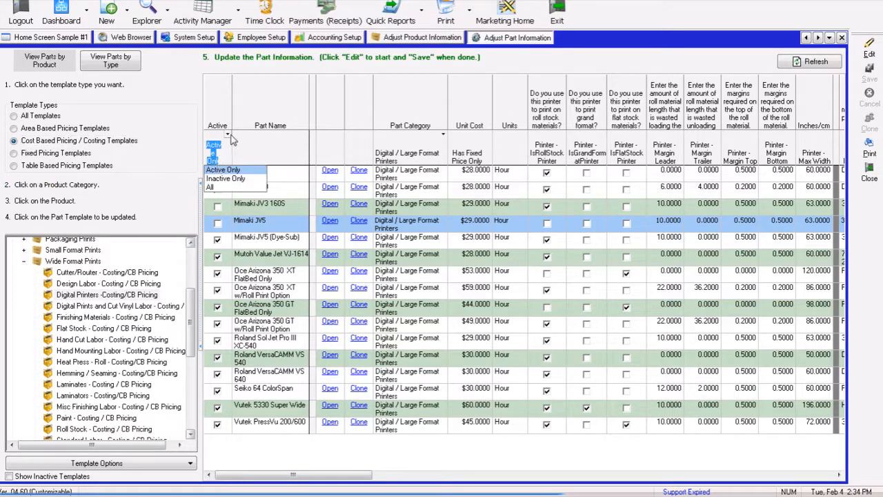
{"action": "left_click", "coordinate": [211, 186]}
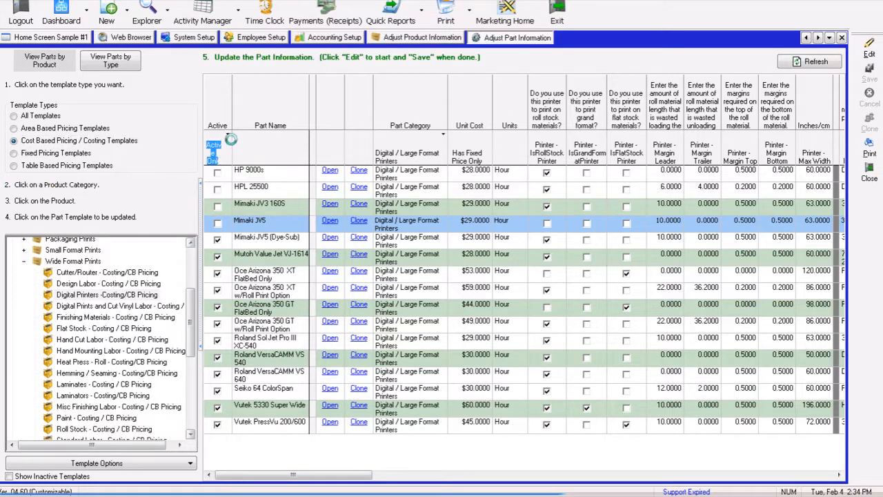
{"action": "left_click", "coordinate": [215, 156]}
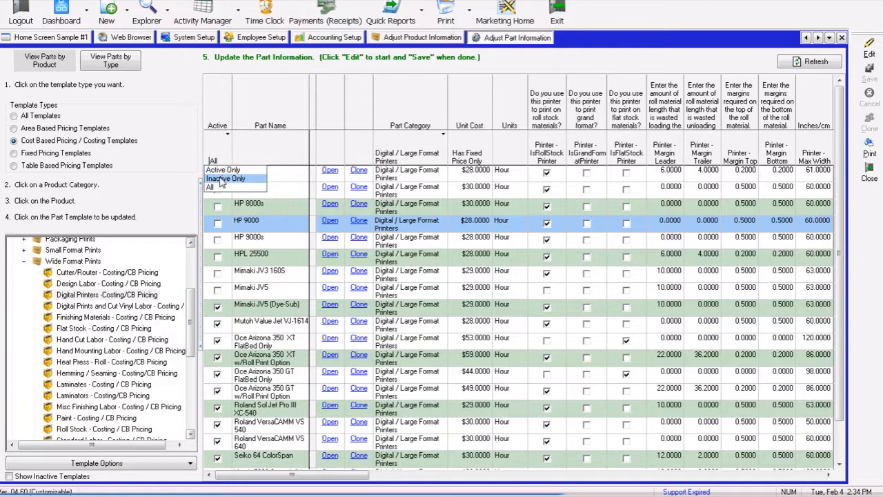
{"action": "left_click", "coordinate": [221, 178]}
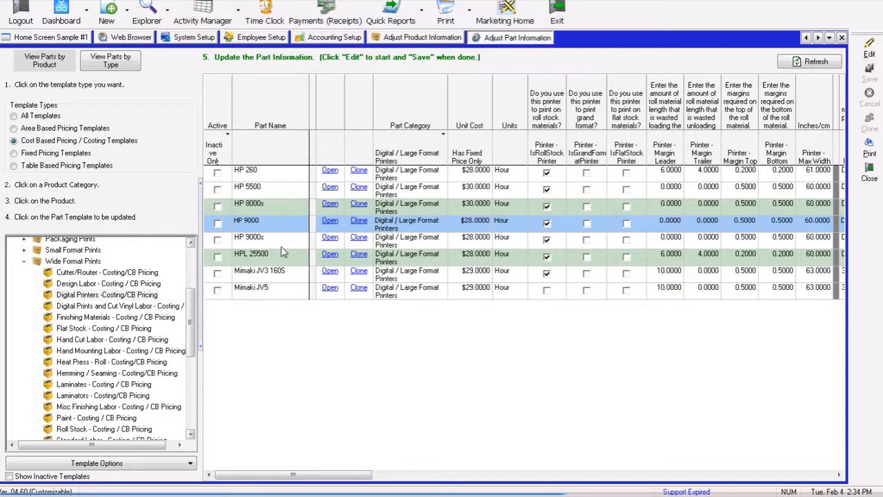
{"action": "left_click", "coordinate": [227, 139]}
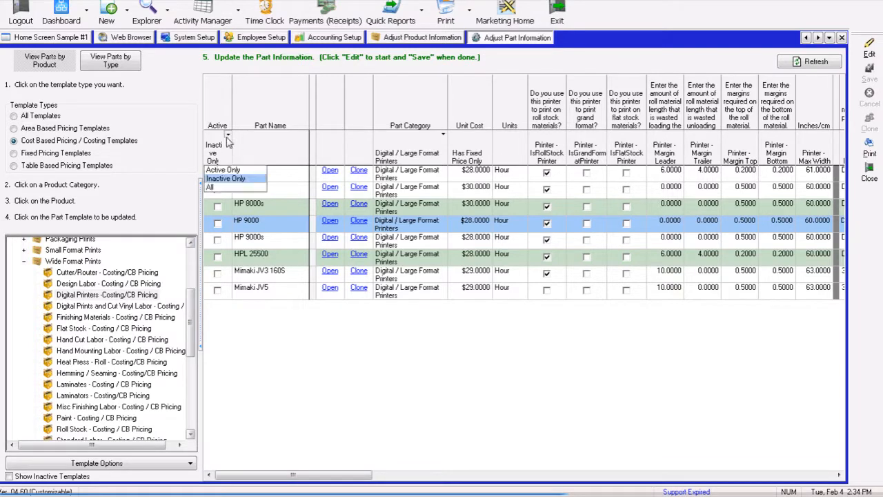
{"action": "left_click", "coordinate": [220, 174]}
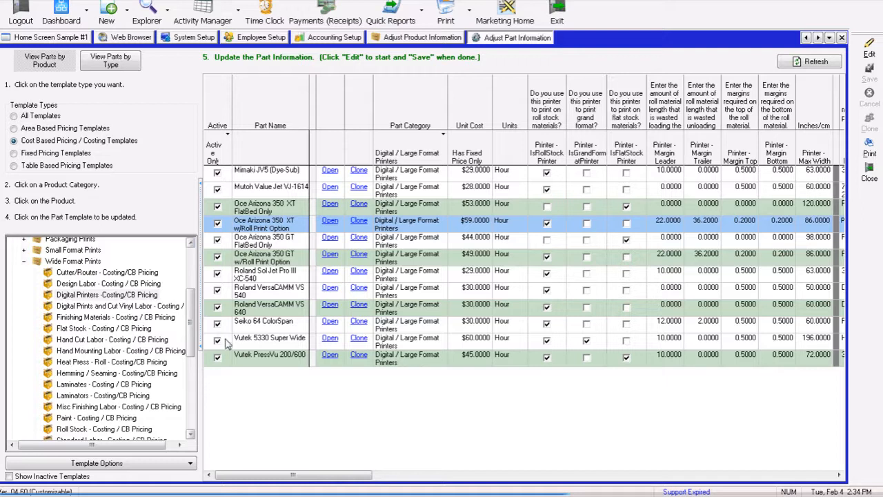
- Put the Digital Printers part list into edit mode
{"action": "left_click", "coordinate": [868, 55]}
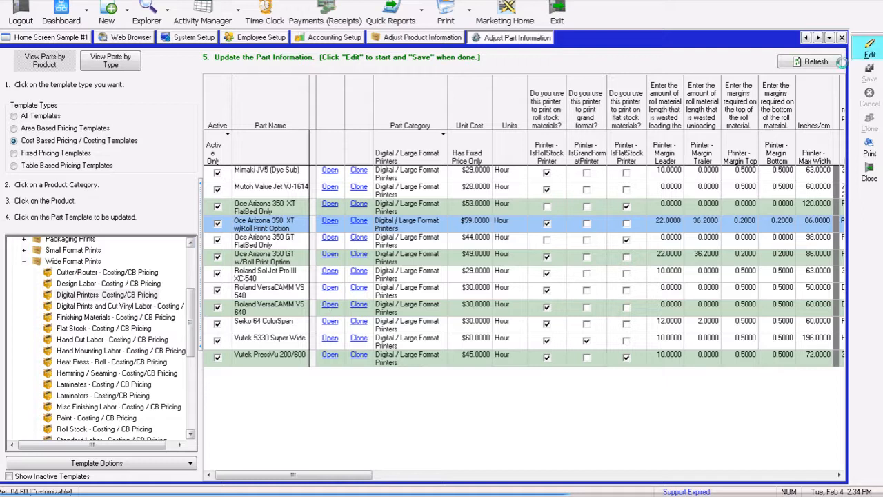
{"action": "left_click", "coordinate": [456, 172]}
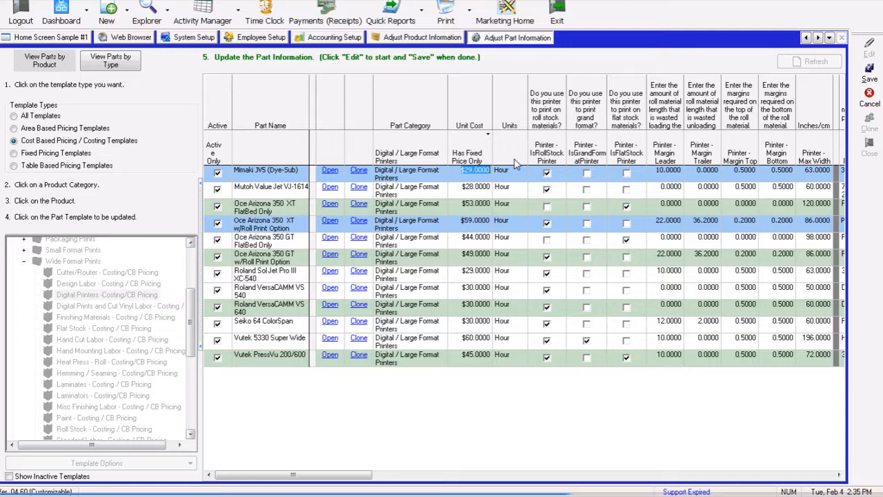
- Review the equipment parts instructions in the web-based setup checklist
{"action": "left_click", "coordinate": [131, 38]}
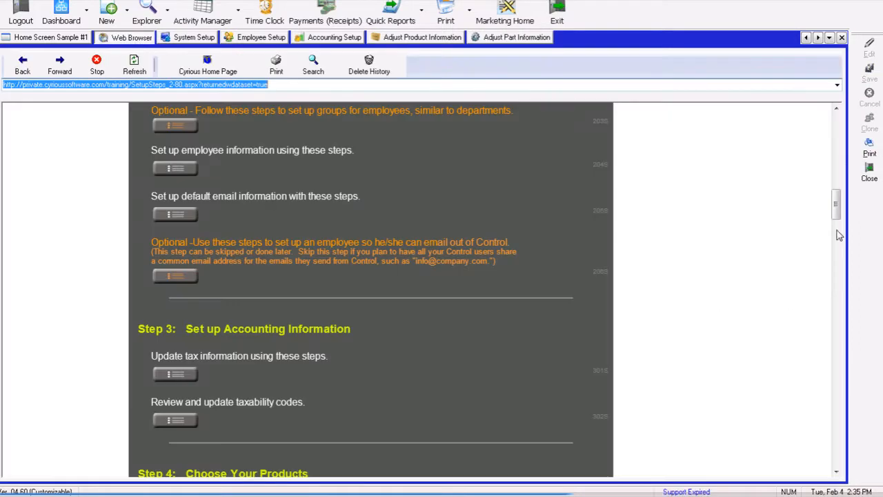
{"action": "left_click", "coordinate": [837, 207]}
{"action": "left_click_drag", "start_coordinate": [838, 213], "coordinate": [841, 265]}
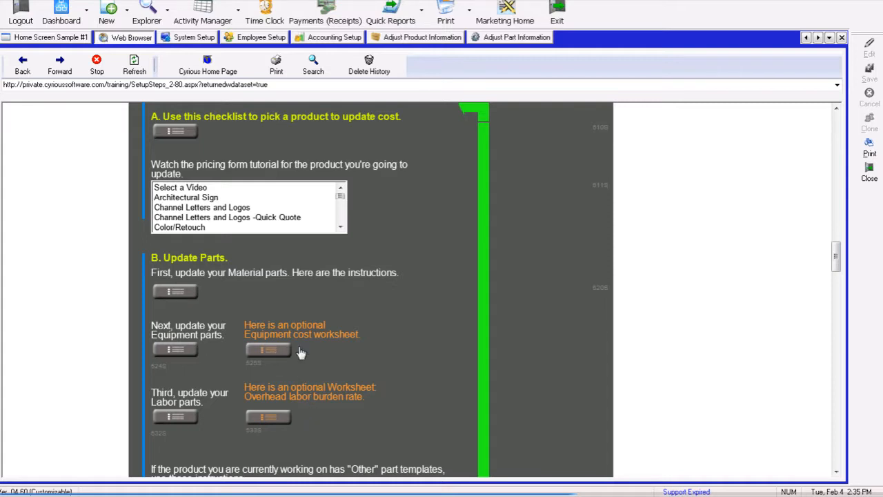
{"action": "left_click", "coordinate": [501, 38]}
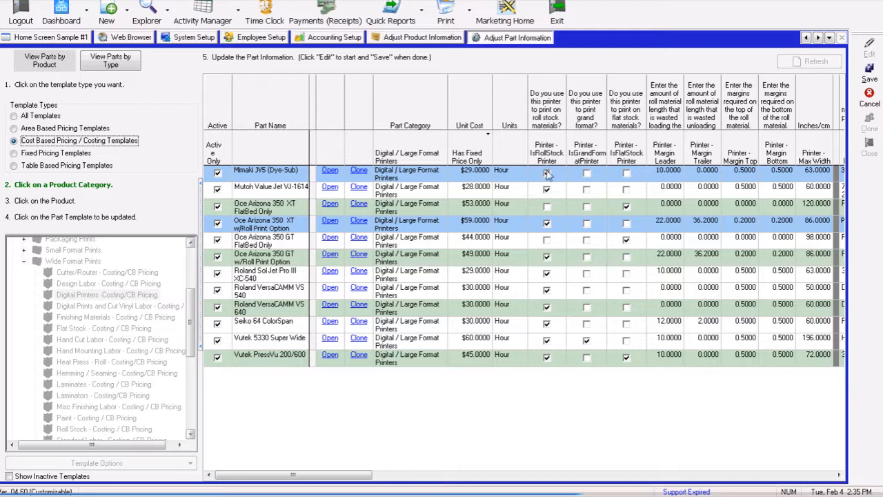
- Examine the Mimaki JV5 (Dye-Sub) margin, resolution, print speed and ink multiplier values across the printer columns
{"action": "left_click", "coordinate": [662, 172]}
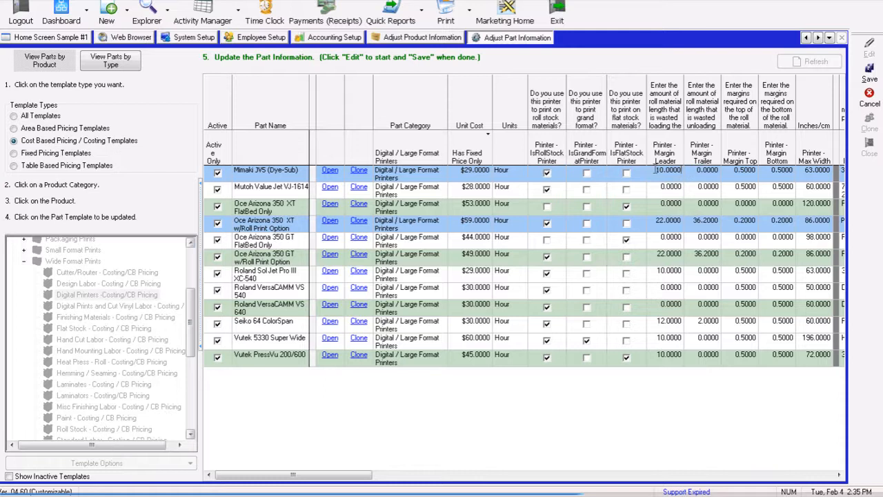
{"action": "double_click", "coordinate": [675, 169]}
{"action": "left_click_drag", "start_coordinate": [658, 173], "coordinate": [725, 174]}
{"action": "left_click_drag", "start_coordinate": [732, 171], "coordinate": [794, 173]}
{"action": "left_click_drag", "start_coordinate": [735, 170], "coordinate": [794, 171]}
{"action": "left_click_drag", "start_coordinate": [331, 476], "coordinate": [481, 482]}
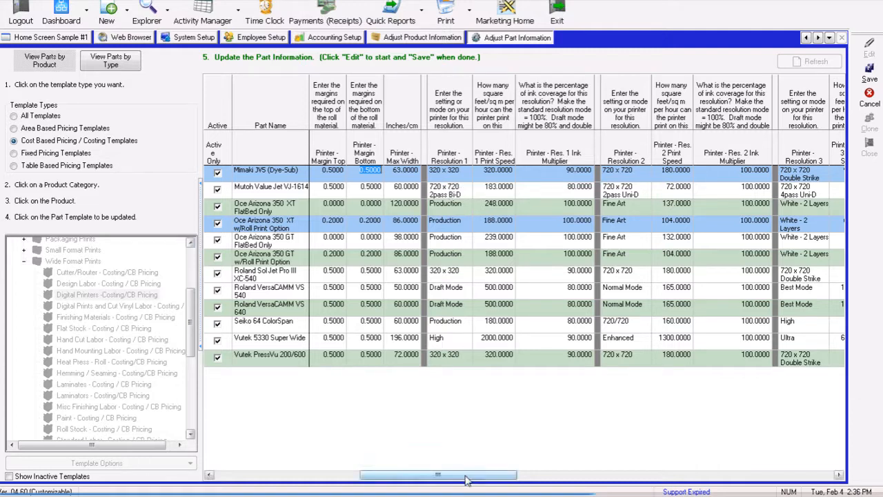
{"action": "left_click_drag", "start_coordinate": [472, 482], "coordinate": [498, 489]}
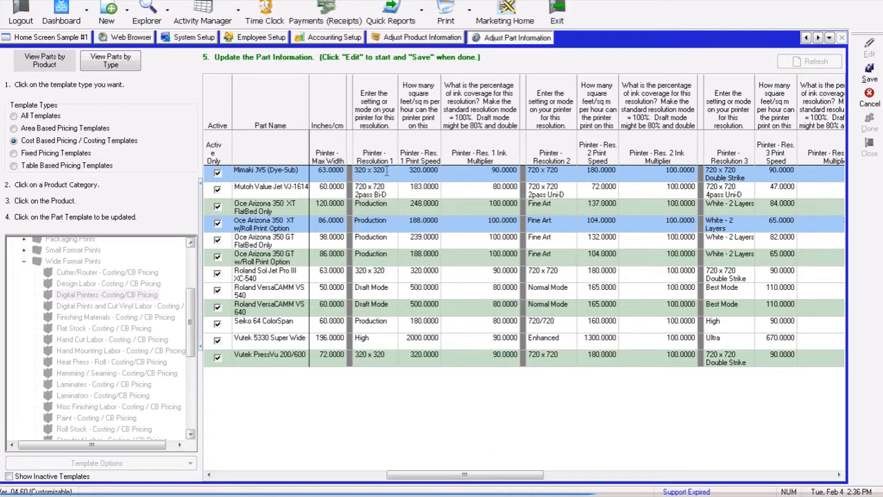
{"action": "left_click_drag", "start_coordinate": [387, 172], "coordinate": [354, 171]}
{"action": "left_click_drag", "start_coordinate": [407, 174], "coordinate": [442, 173]}
{"action": "left_click", "coordinate": [497, 171]}
{"action": "left_click_drag", "start_coordinate": [497, 171], "coordinate": [528, 171]}
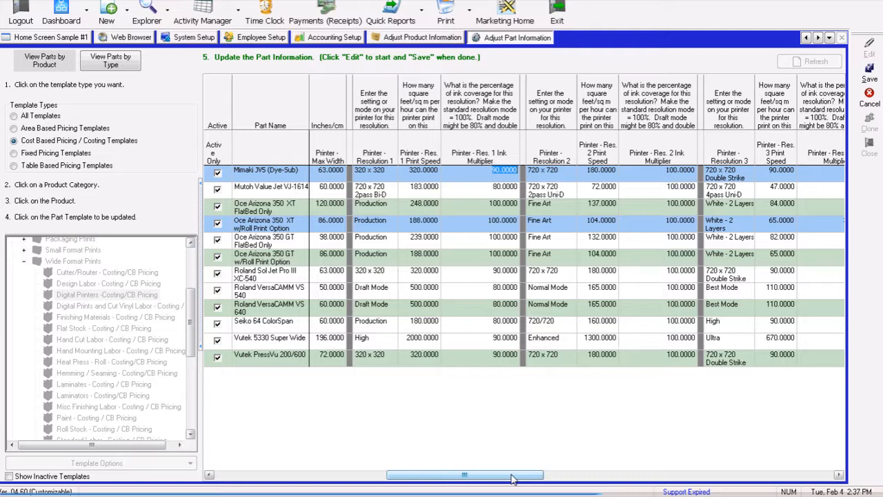
{"action": "left_click_drag", "start_coordinate": [512, 479], "coordinate": [546, 478]}
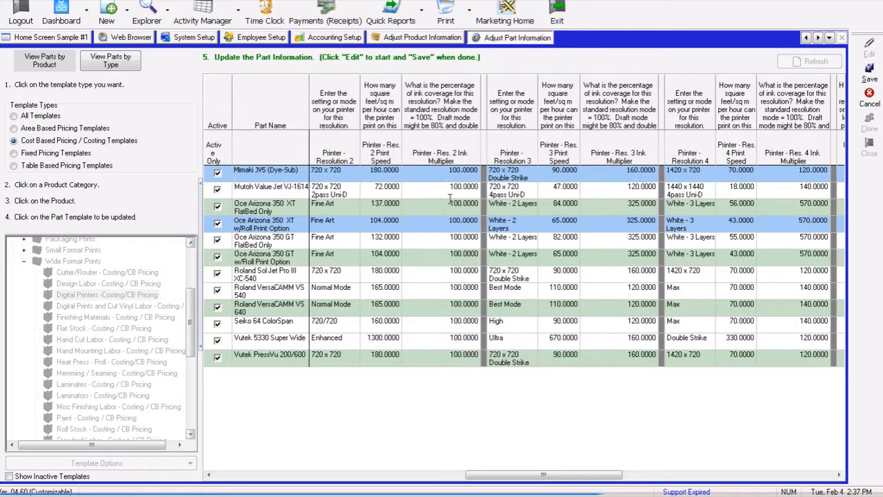
{"action": "left_click_drag", "start_coordinate": [576, 475], "coordinate": [506, 482]}
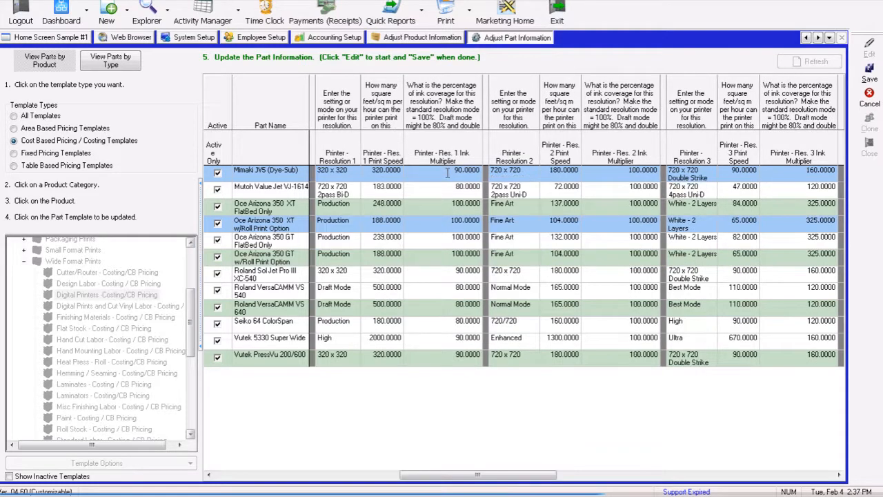
{"action": "left_click_drag", "start_coordinate": [454, 169], "coordinate": [491, 169]}
{"action": "left_click_drag", "start_coordinate": [627, 169], "coordinate": [673, 174]}
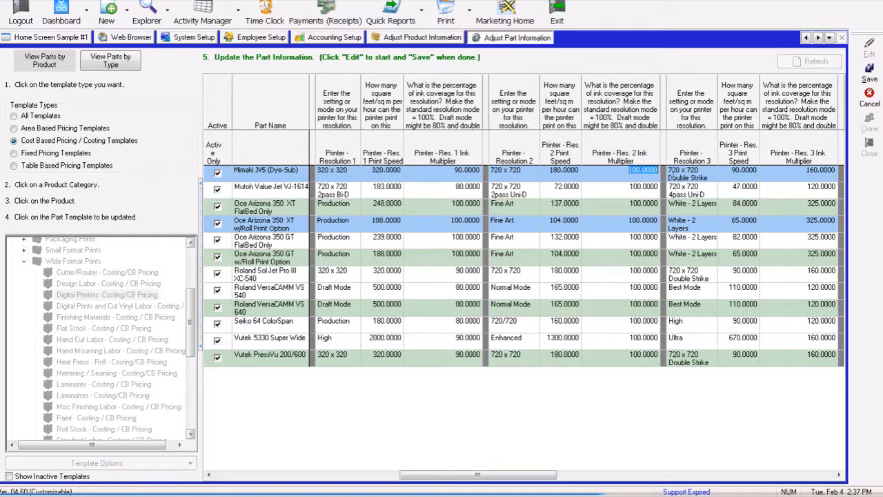
{"action": "left_click", "coordinate": [527, 173]}
{"action": "left_click_drag", "start_coordinate": [546, 478], "coordinate": [599, 478]}
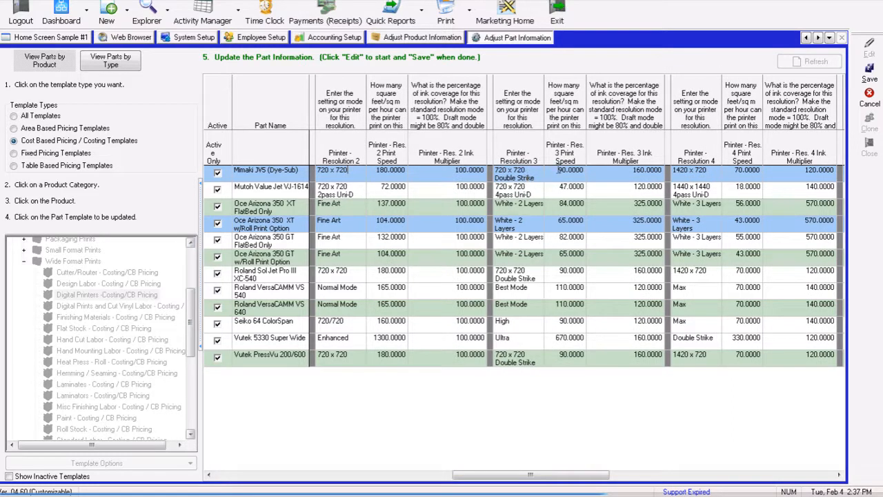
{"action": "left_click_drag", "start_coordinate": [558, 170], "coordinate": [662, 170]}
{"action": "left_click", "coordinate": [711, 173]}
{"action": "left_click_drag", "start_coordinate": [585, 469], "coordinate": [661, 459]}
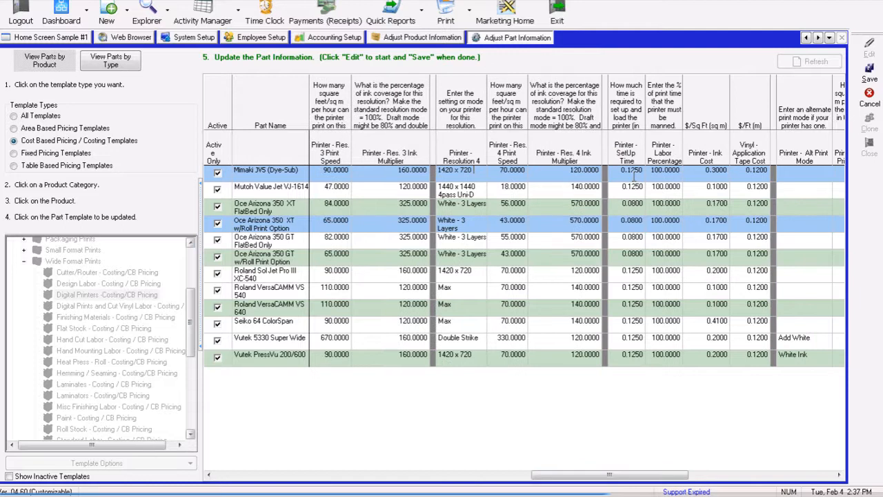
- Set the Mimaki JV5 (Dye-Sub) printer labor percentage to 75
{"action": "left_click_drag", "start_coordinate": [622, 170], "coordinate": [689, 172]}
{"action": "type", "text": "70"}
{"action": "key", "text": "Tab"}
{"action": "left_click", "coordinate": [653, 170]}
{"action": "type", "text": "75"}
{"action": "left_click", "coordinate": [692, 170]}
{"action": "left_click", "coordinate": [654, 169]}
{"action": "left_click", "coordinate": [702, 171]}
{"action": "left_click_drag", "start_coordinate": [745, 172], "coordinate": [770, 173]}
- Review the alternate print mode and dye-sub columns, then save the Digital Printers part list
{"action": "left_click_drag", "start_coordinate": [652, 476], "coordinate": [697, 481]}
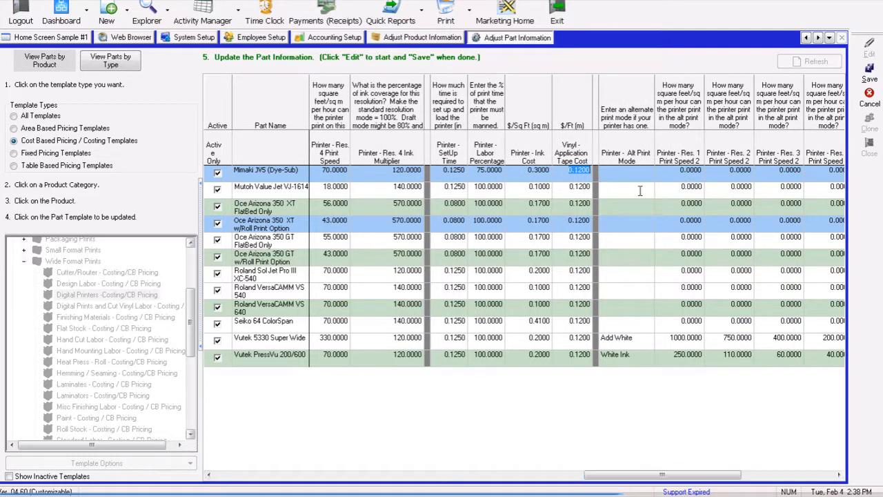
{"action": "left_click", "coordinate": [641, 173]}
{"action": "left_click_drag", "start_coordinate": [704, 479], "coordinate": [755, 478]}
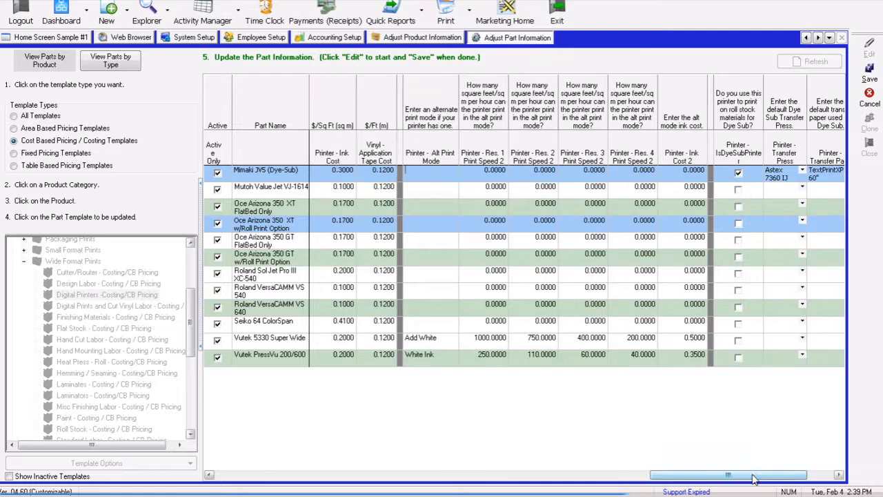
{"action": "left_click", "coordinate": [682, 337]}
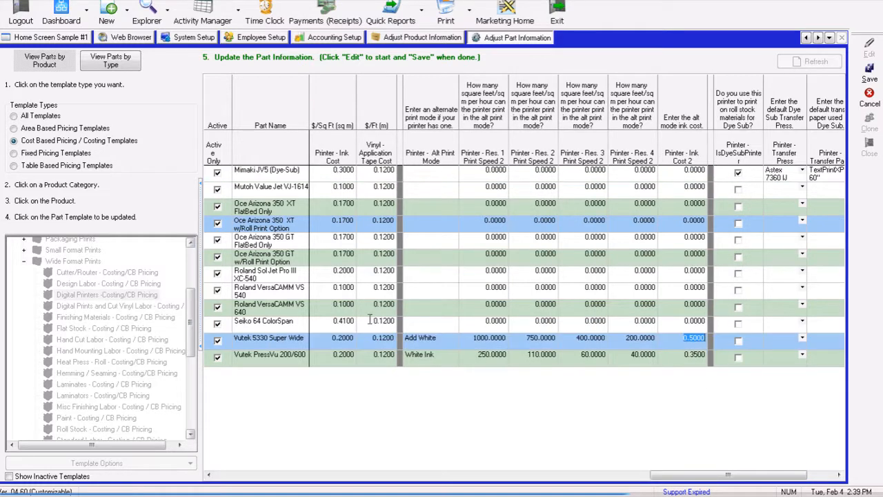
{"action": "left_click", "coordinate": [327, 337]}
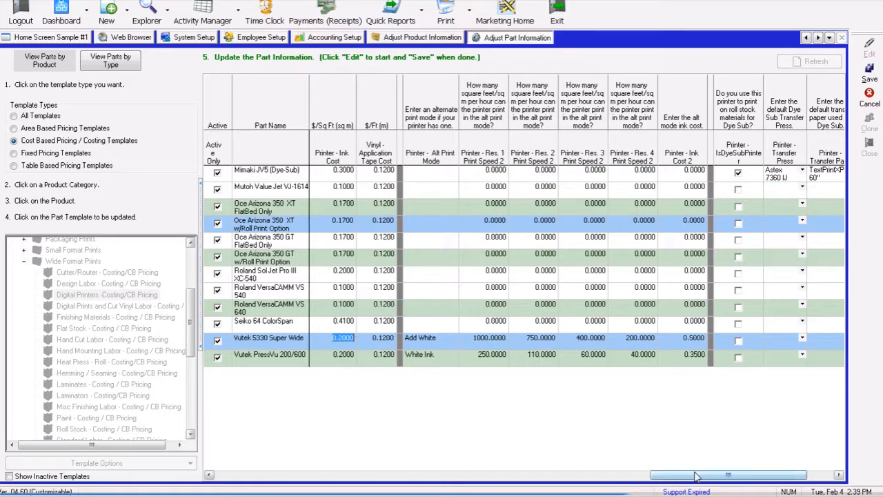
{"action": "left_click_drag", "start_coordinate": [697, 477], "coordinate": [770, 481]}
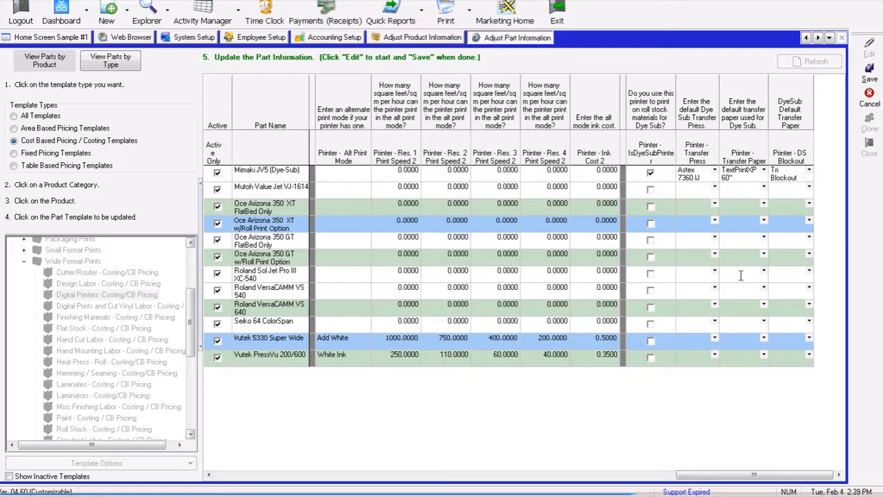
{"action": "left_click_drag", "start_coordinate": [690, 475], "coordinate": [244, 487]}
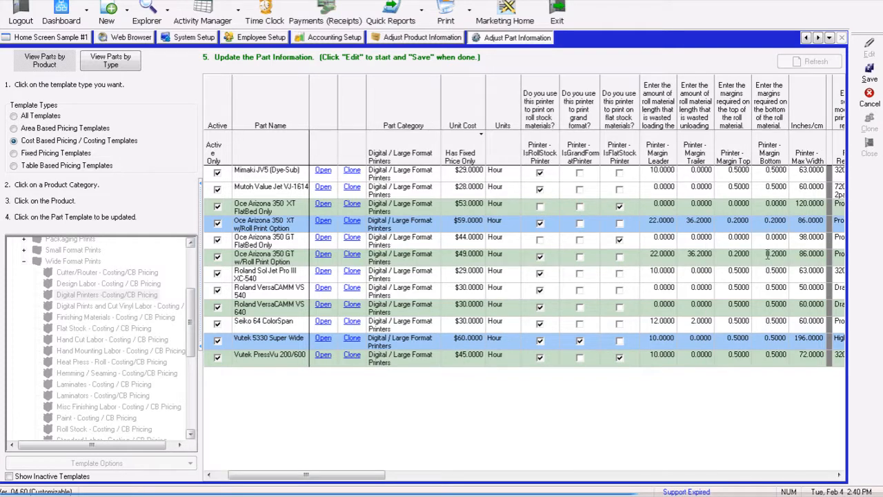
{"action": "left_click", "coordinate": [870, 73]}
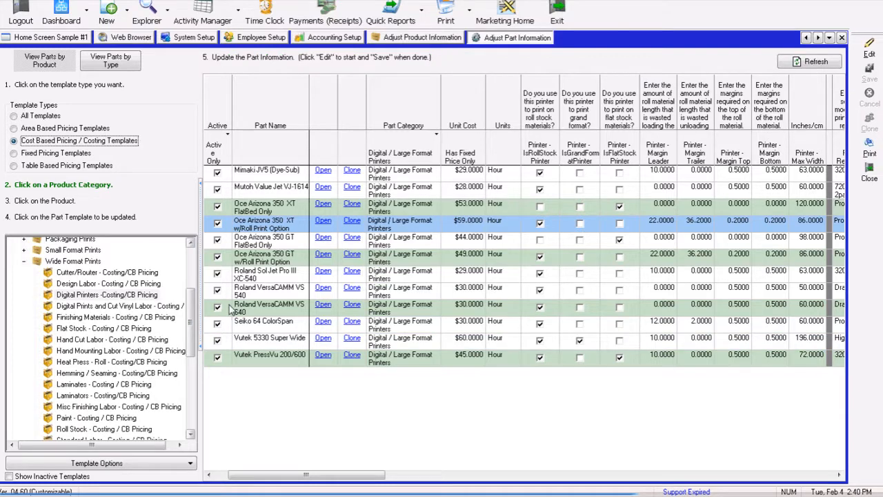
- Create a new estimate and add a Wide Format Prints line item from Digital Prints
{"action": "left_click", "coordinate": [128, 9]}
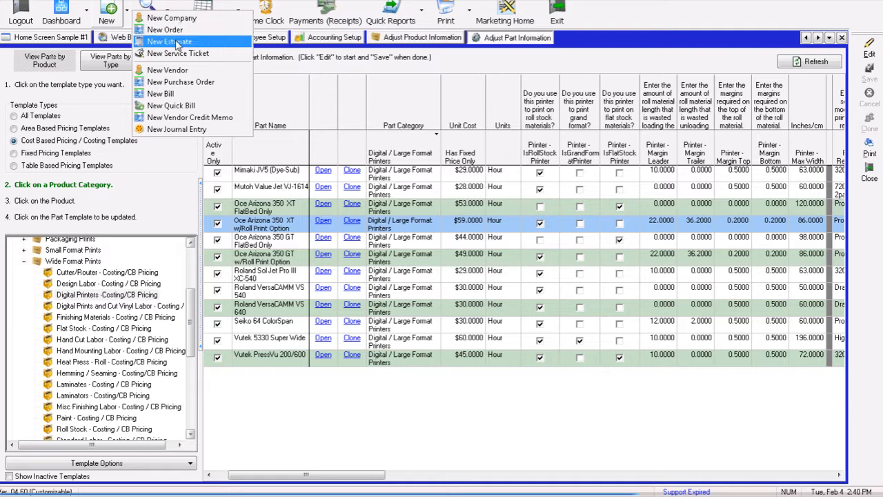
{"action": "left_click", "coordinate": [166, 29]}
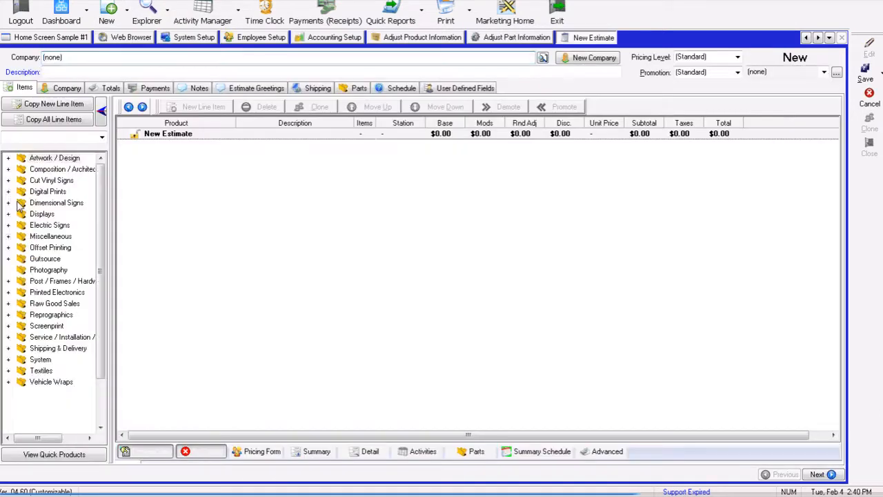
{"action": "left_click", "coordinate": [8, 192]}
{"action": "left_click", "coordinate": [58, 291]}
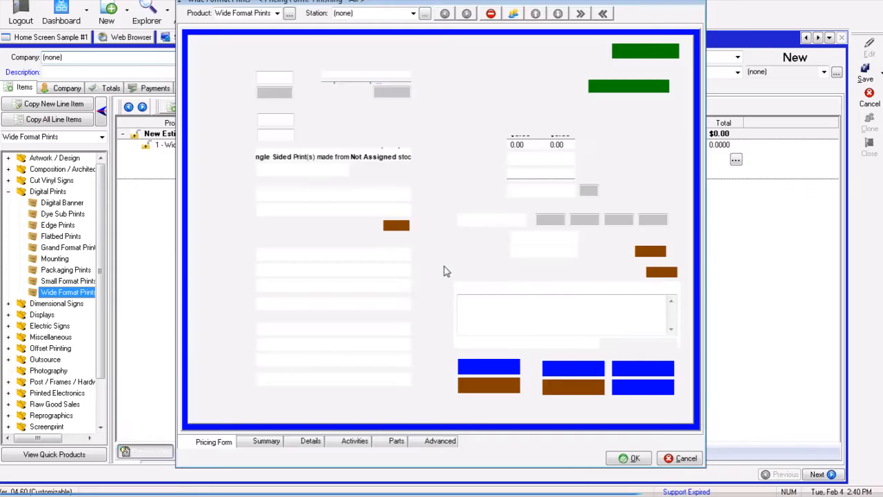
- Enter 10 sets with an image width of 18 and height of 24 inches
{"action": "left_click", "coordinate": [265, 74]}
{"action": "type", "text": "0"}
{"action": "key", "text": "Tab"}
{"action": "key", "text": "Tab"}
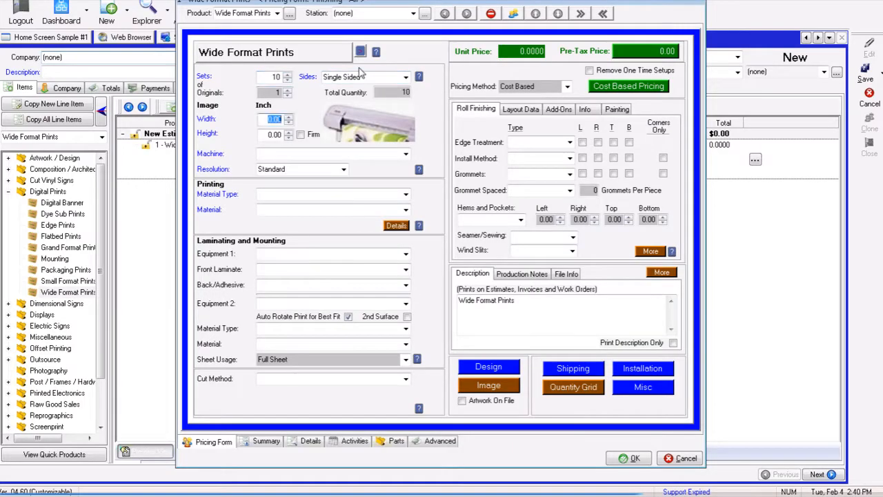
{"action": "type", "text": "18"}
{"action": "key", "text": "Tab"}
{"action": "type", "text": "24"}
{"action": "key", "text": "Tab"}
- Choose the Mimaki JV5 (Dye-Sub) machine and Vinyl material Print Vinyl-3M 3mil Calendered 54" IJ35C
{"action": "left_click", "coordinate": [406, 154]}
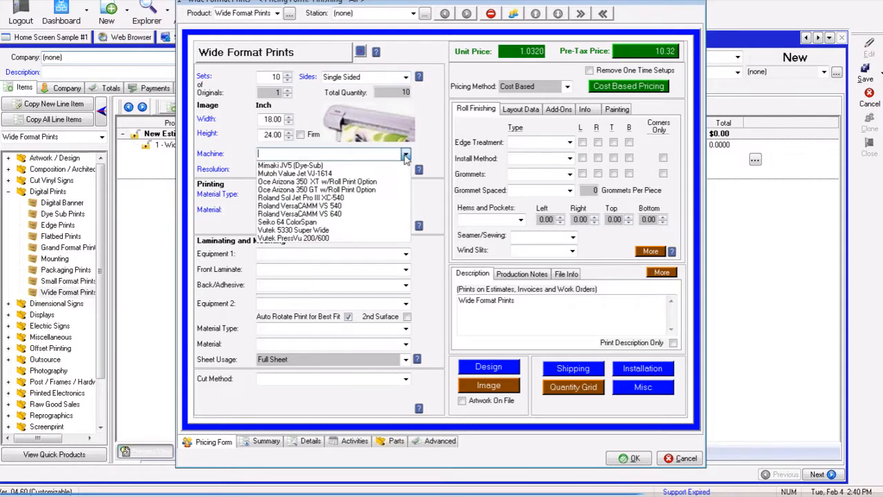
{"action": "left_click", "coordinate": [349, 167]}
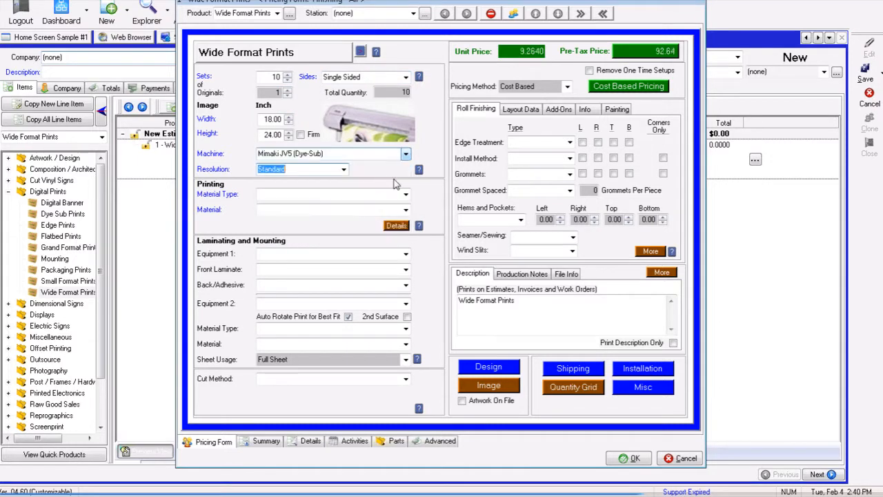
{"action": "left_click", "coordinate": [406, 195]}
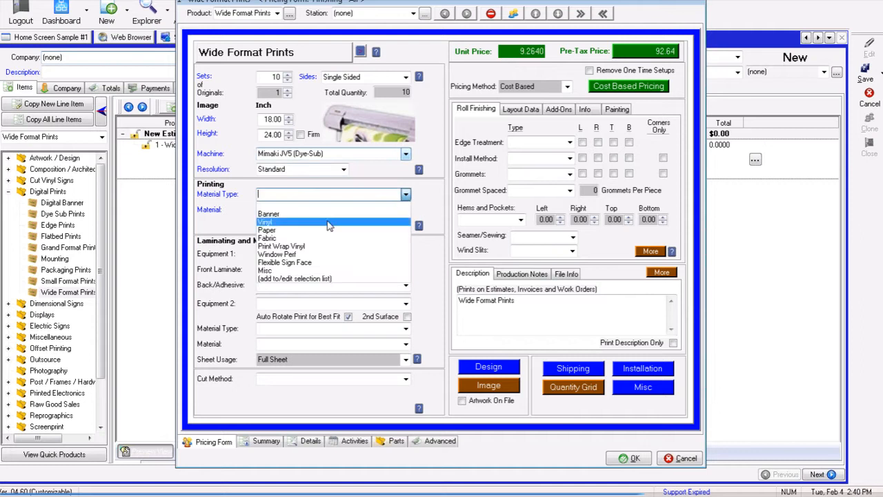
{"action": "left_click", "coordinate": [329, 223]}
{"action": "left_click", "coordinate": [392, 209]}
{"action": "left_click", "coordinate": [373, 223]}
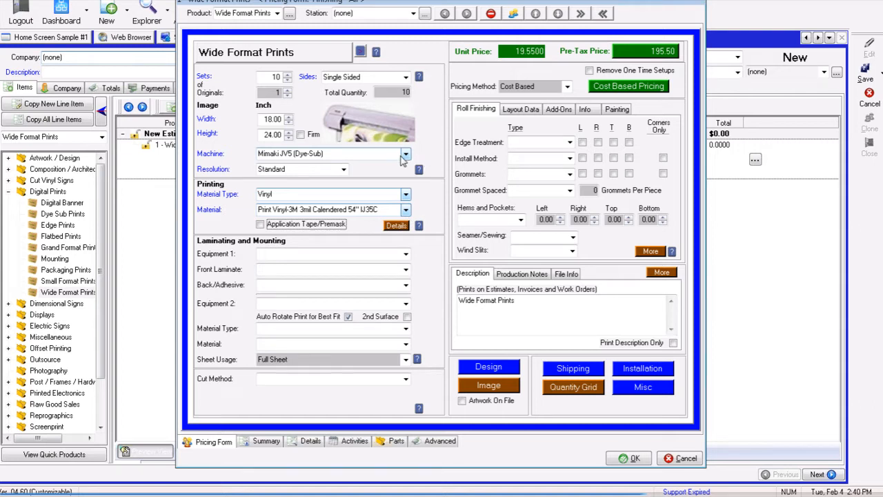
- Switch the machine to Mutoh Value Jet VJ-1614, then review the roll layout info and the line item's parts
{"action": "left_click", "coordinate": [405, 154]}
{"action": "left_click", "coordinate": [349, 173]}
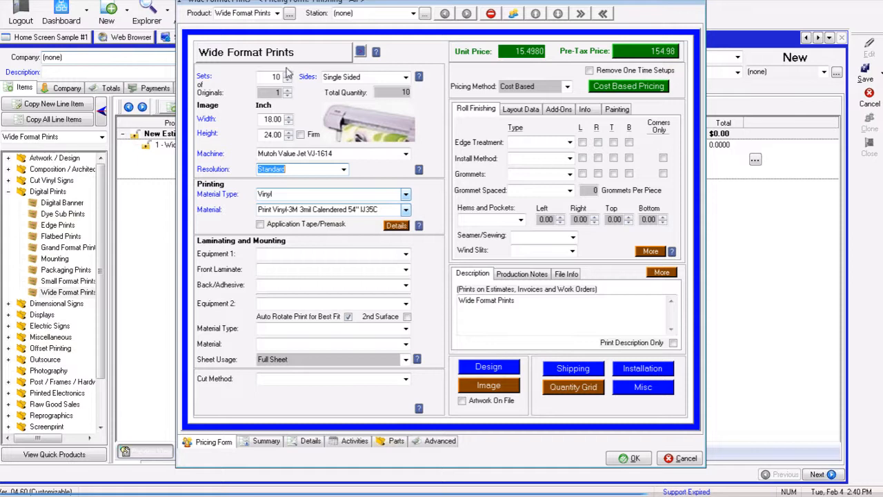
{"action": "left_click", "coordinate": [585, 111]}
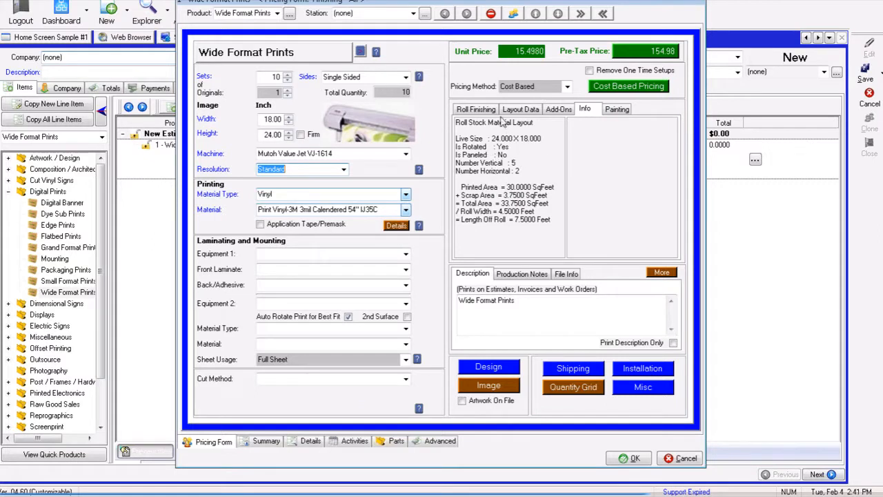
{"action": "left_click", "coordinate": [518, 112]}
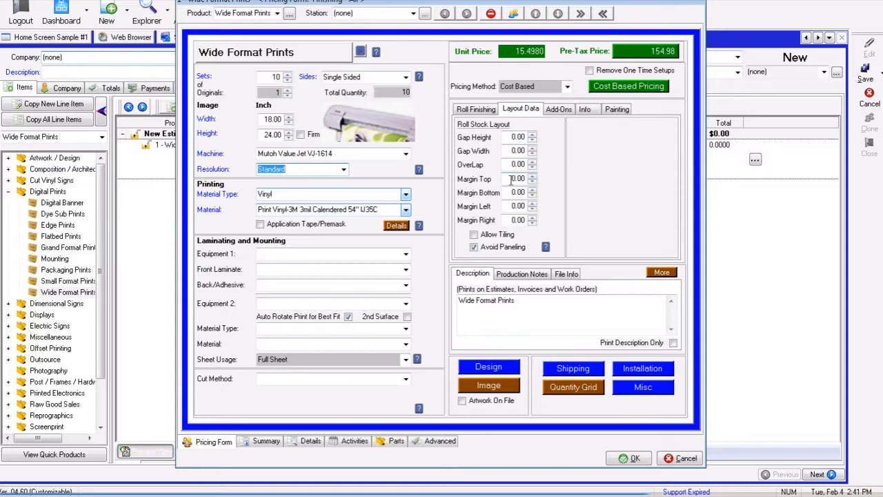
{"action": "left_click", "coordinate": [508, 178]}
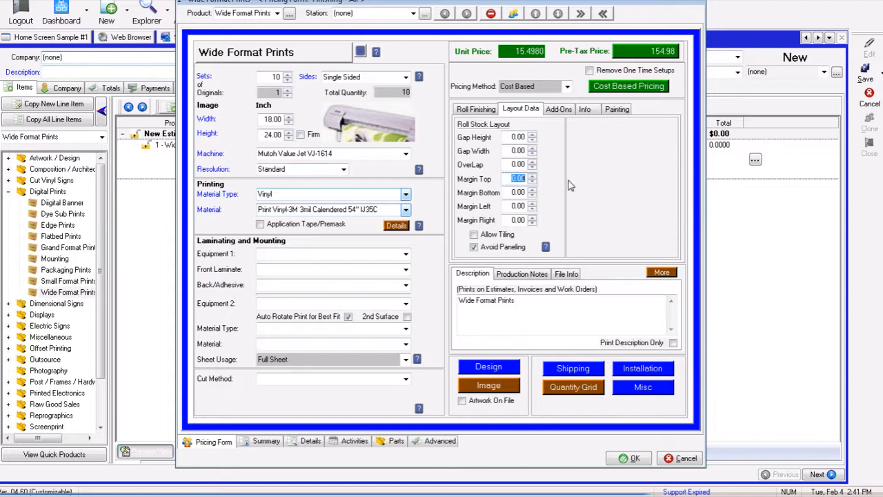
{"action": "left_click", "coordinate": [584, 112]}
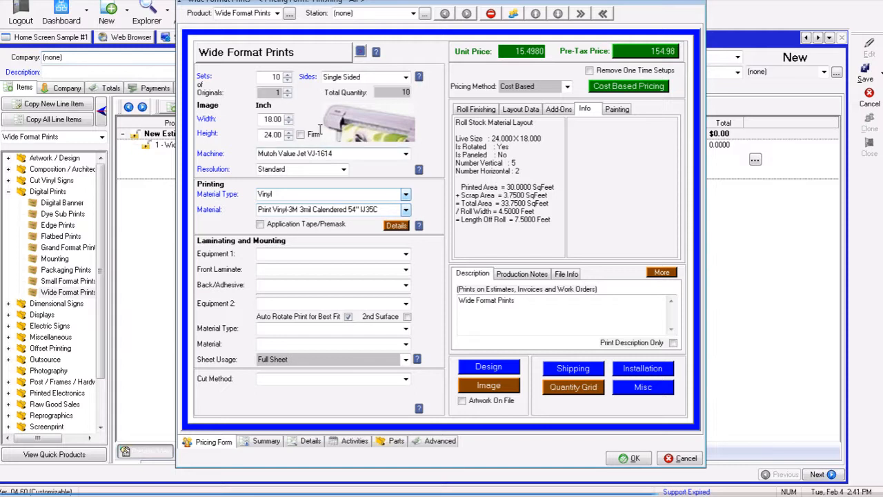
{"action": "left_click", "coordinate": [397, 442]}
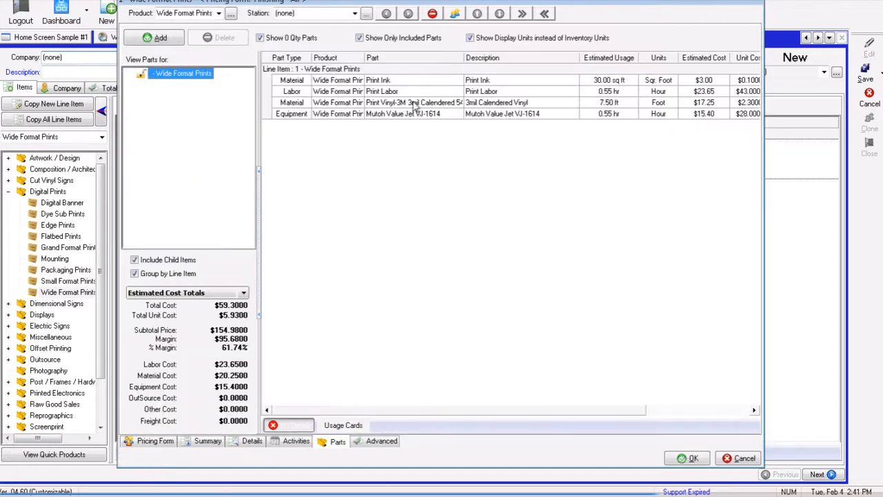
{"action": "left_click", "coordinate": [415, 103]}
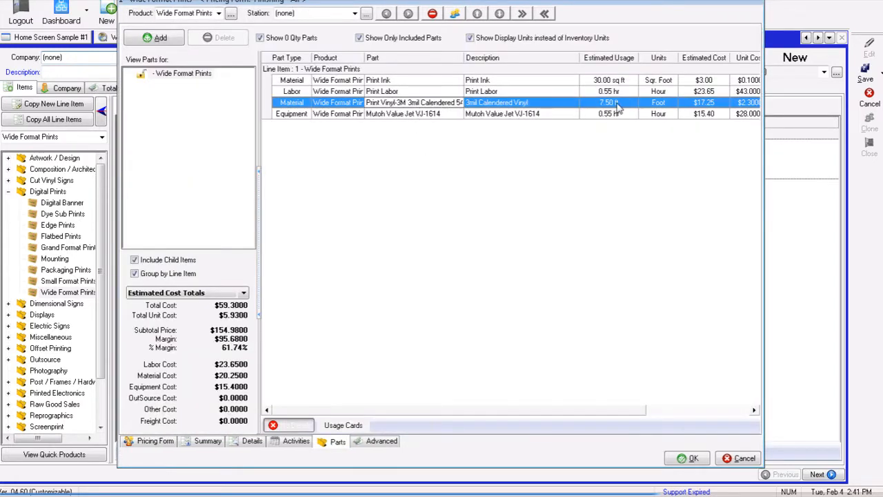
- Review each part row in the line item's parts list, including the ink's estimated usage
{"action": "left_click", "coordinate": [417, 115]}
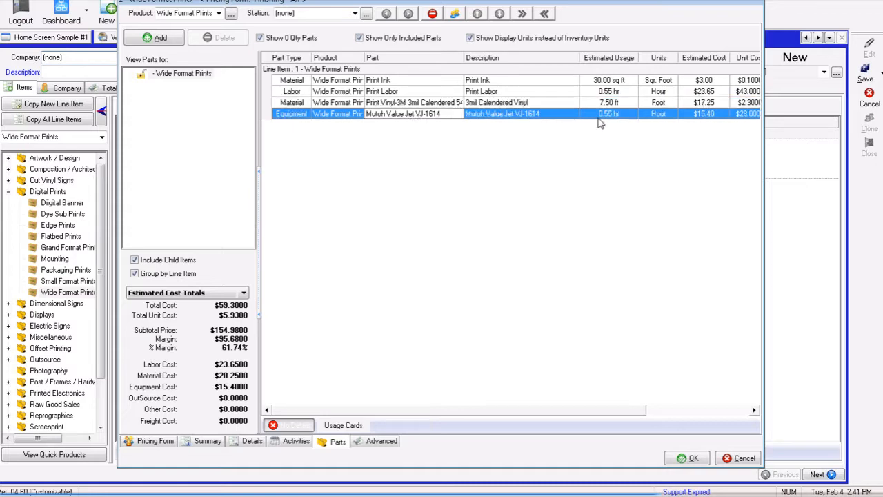
{"action": "left_click", "coordinate": [386, 92]}
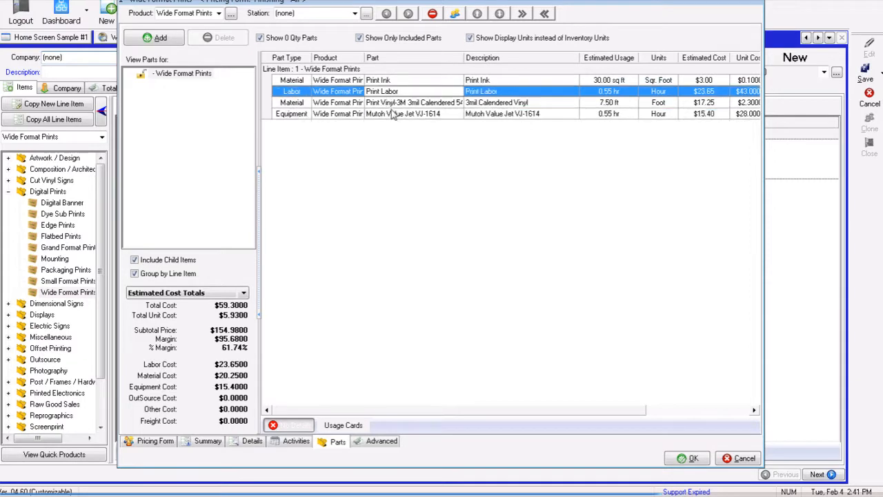
{"action": "left_click", "coordinate": [393, 114]}
{"action": "left_click", "coordinate": [391, 94]}
{"action": "left_click", "coordinate": [393, 116]}
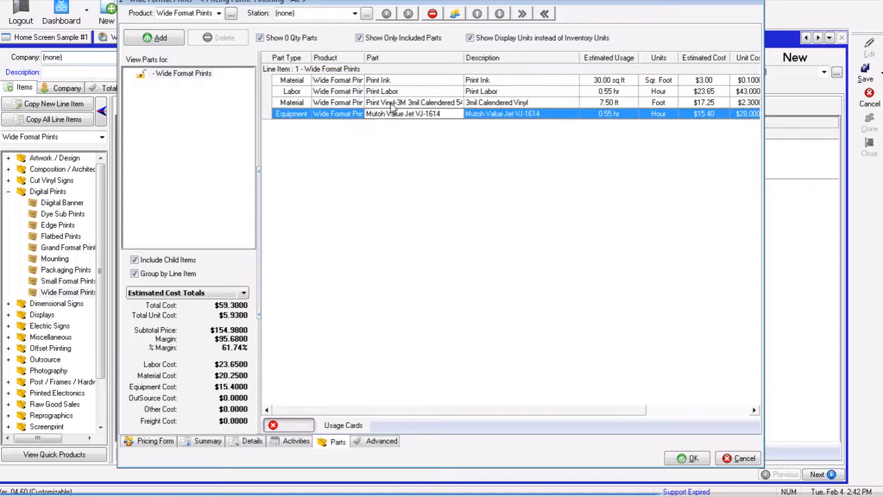
{"action": "left_click", "coordinate": [390, 92]}
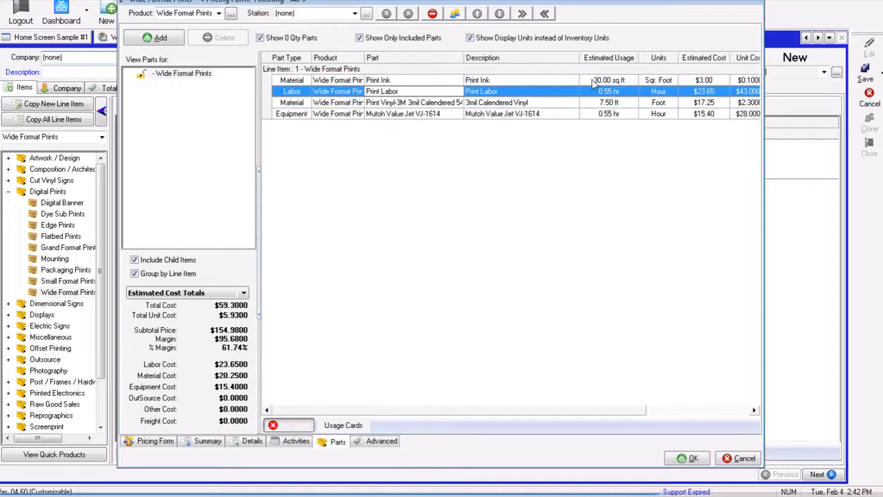
{"action": "left_click", "coordinate": [593, 81]}
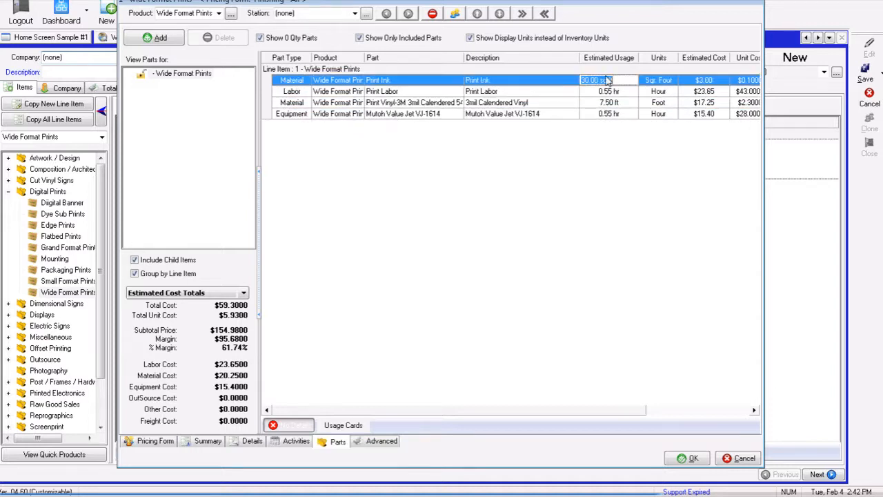
- Set the print resolution to High and check the updated parts list
{"action": "left_click", "coordinate": [155, 442]}
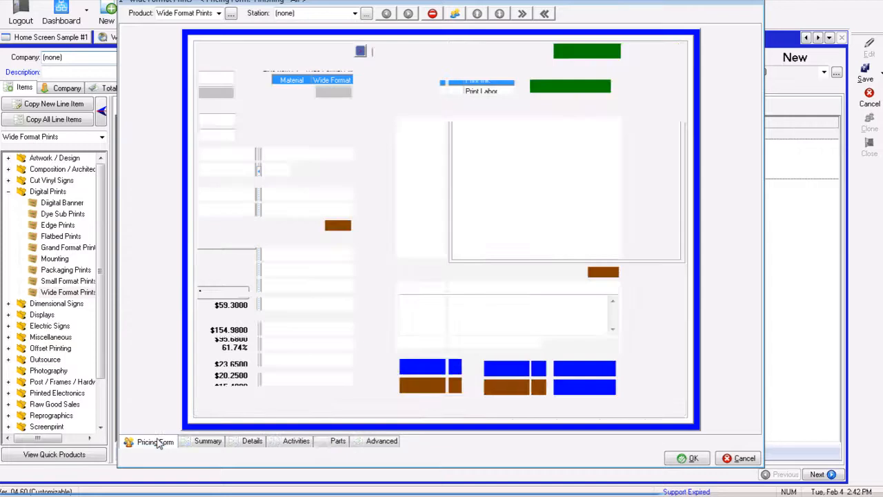
{"action": "left_click", "coordinate": [344, 170]}
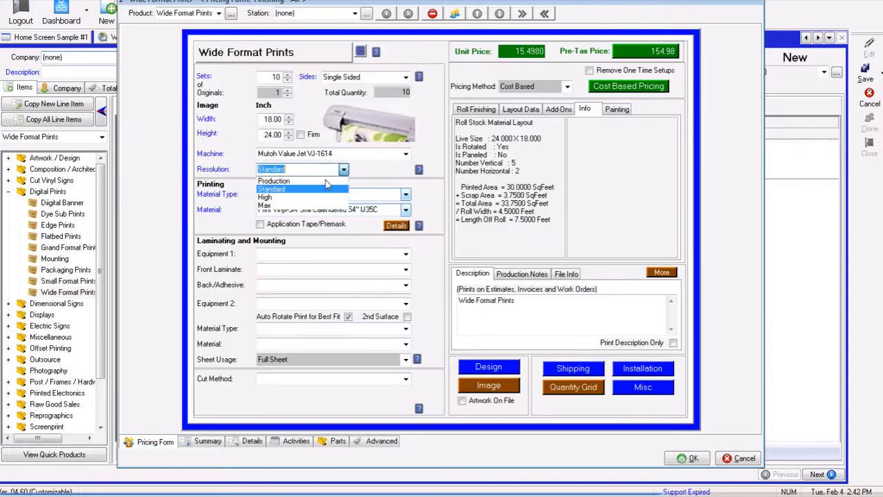
{"action": "left_click", "coordinate": [267, 199]}
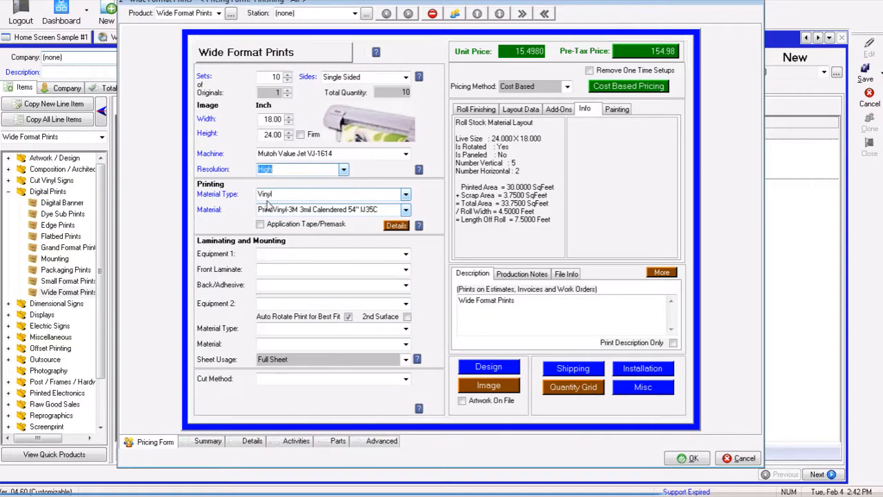
{"action": "left_click", "coordinate": [338, 442]}
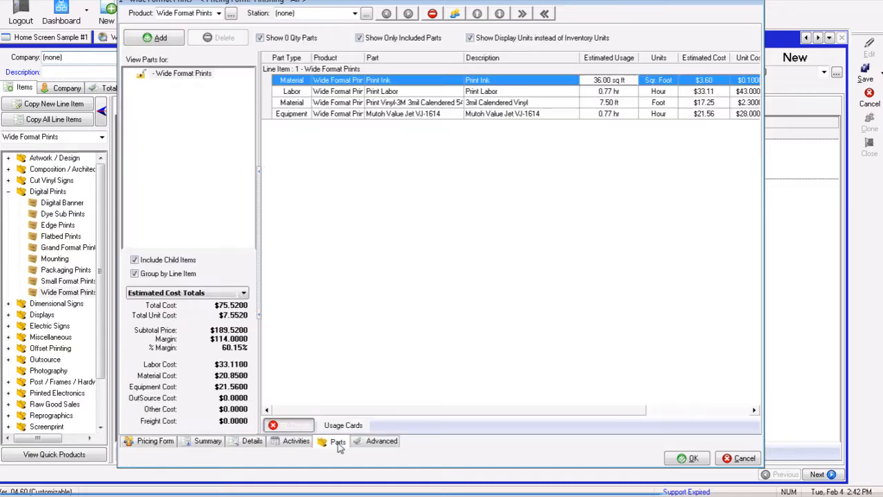
{"action": "left_click", "coordinate": [148, 441]}
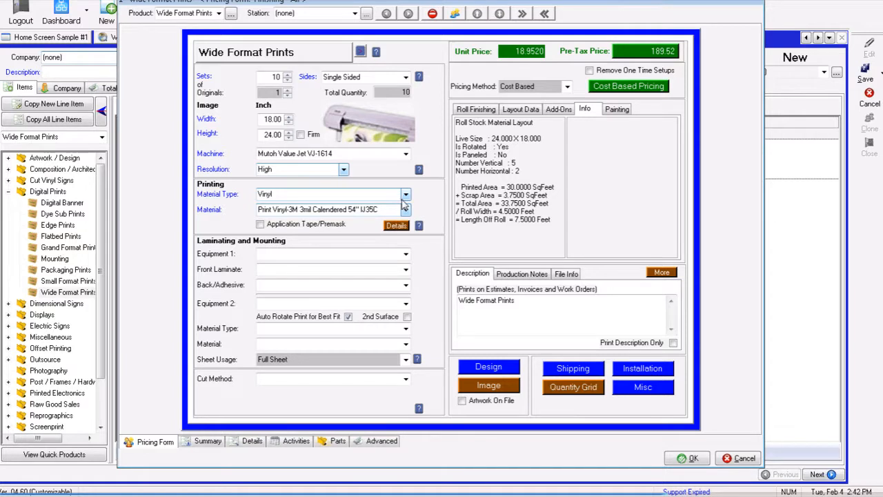
- Try the Vutek PressVu 200/600 machine, then switch back to Mutoh Value Jet VJ-1614
{"action": "left_click", "coordinate": [405, 154]}
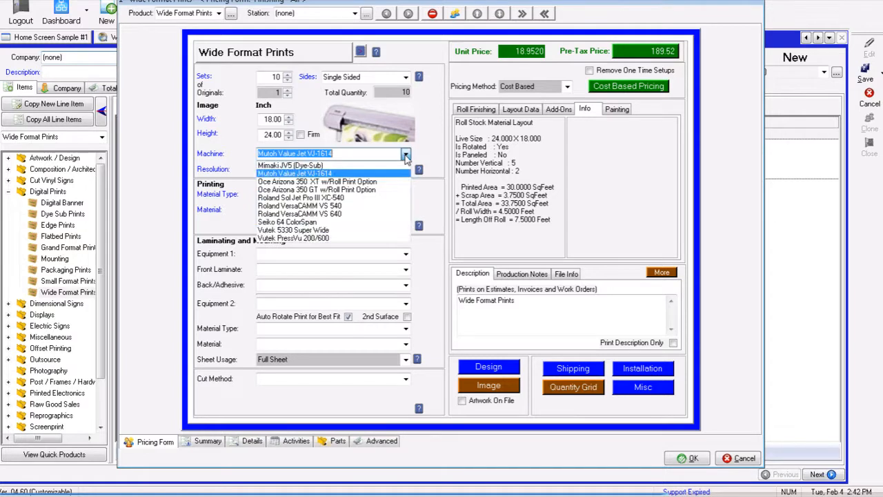
{"action": "left_click", "coordinate": [311, 238]}
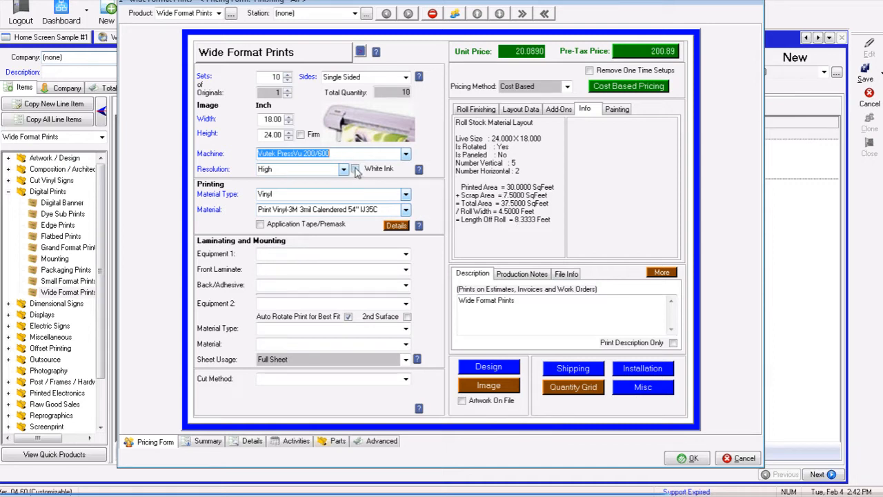
{"action": "left_click", "coordinate": [405, 157]}
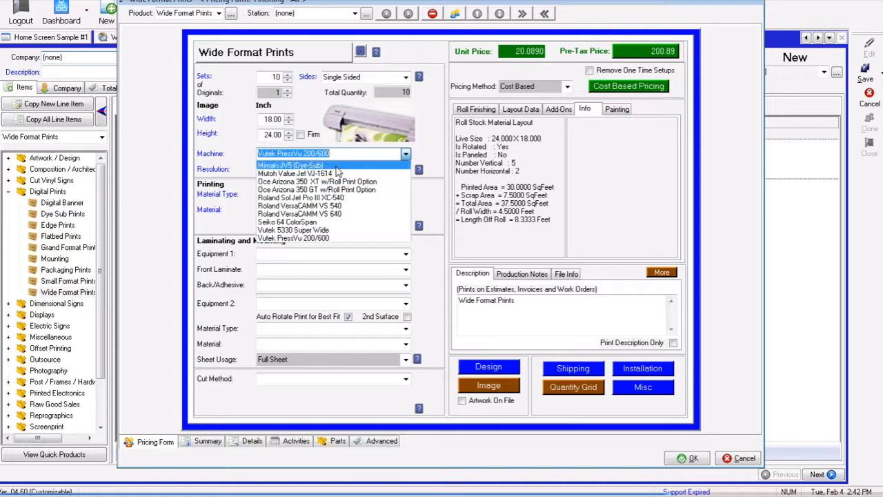
{"action": "left_click", "coordinate": [354, 164]}
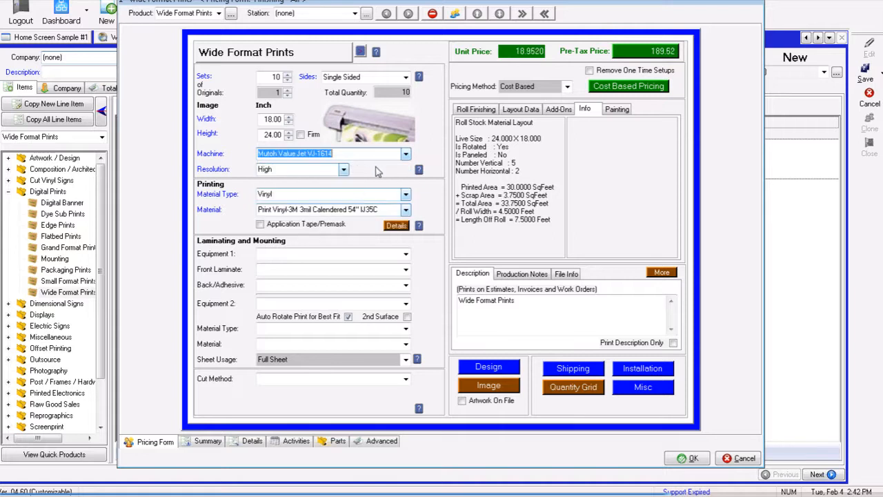
{"action": "key", "text": "Tab"}
{"action": "key", "text": "Tab"}
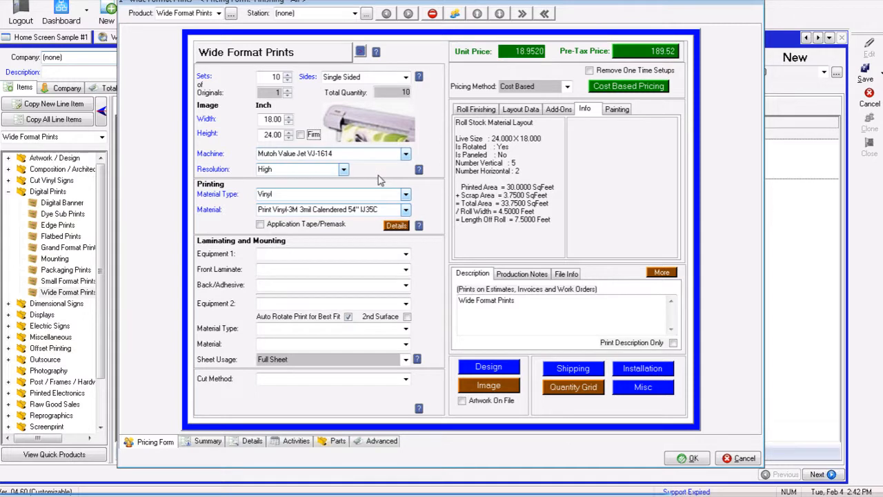
- Review the parts' unit costs, suggested prices and multipliers, then close the pricing form with OK
{"action": "left_click", "coordinate": [338, 443]}
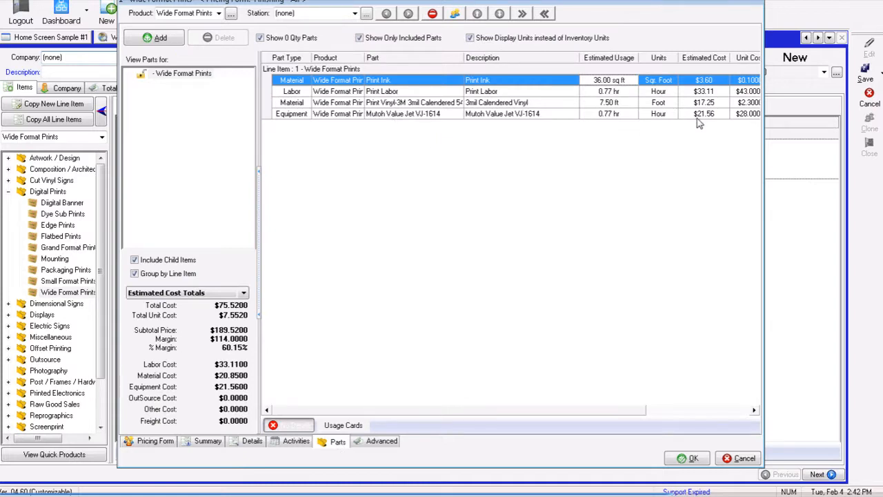
{"action": "left_click_drag", "start_coordinate": [536, 416], "coordinate": [441, 404]}
{"action": "left_click", "coordinate": [695, 412]}
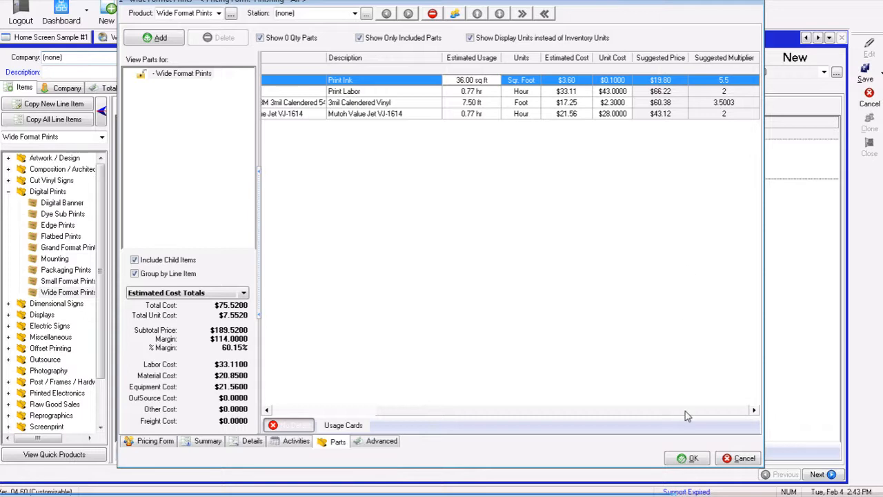
{"action": "left_click_drag", "start_coordinate": [674, 414], "coordinate": [488, 407]}
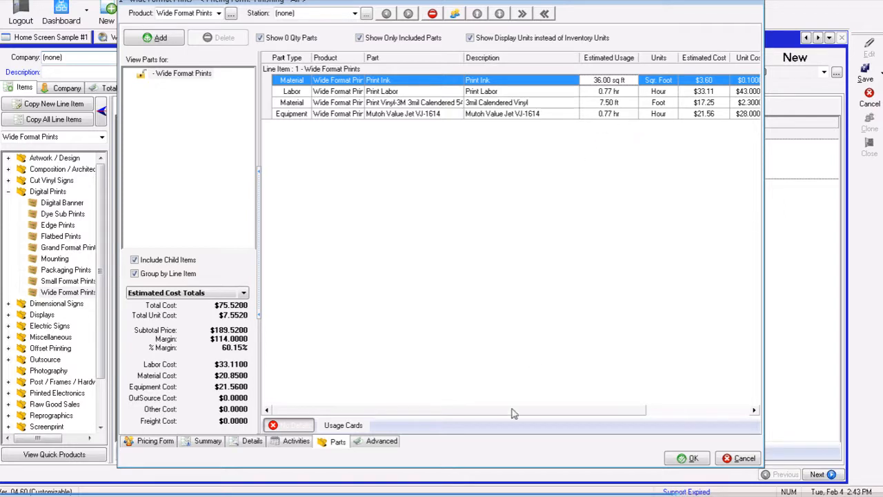
{"action": "left_click", "coordinate": [680, 458]}
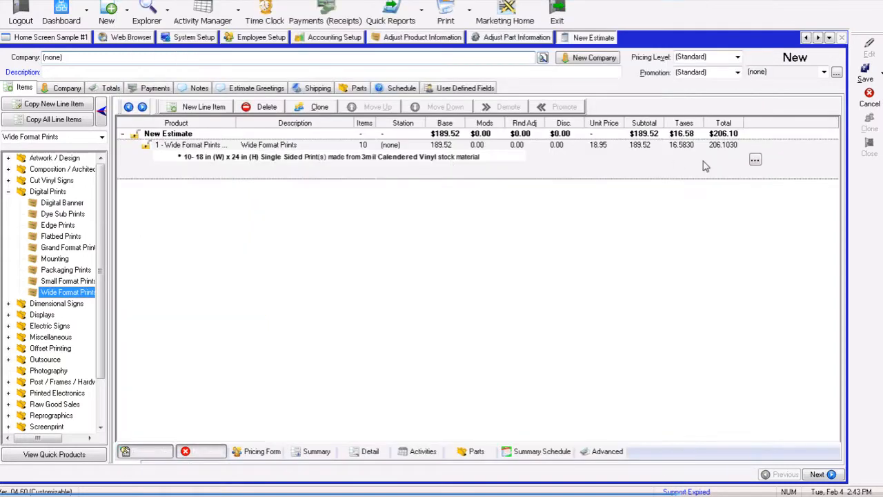
- Reopen the line item's pricing form and set Equipment 1 to Hand Mounted
{"action": "left_click", "coordinate": [751, 160]}
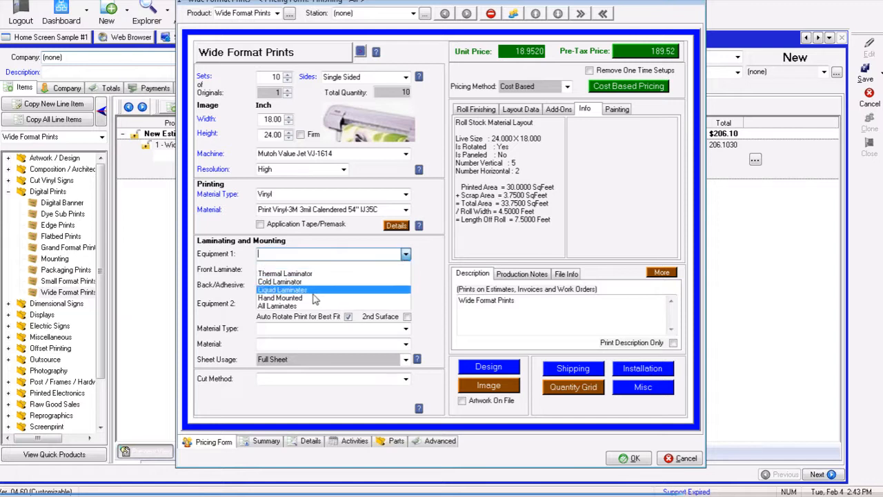
{"action": "left_click", "coordinate": [313, 298]}
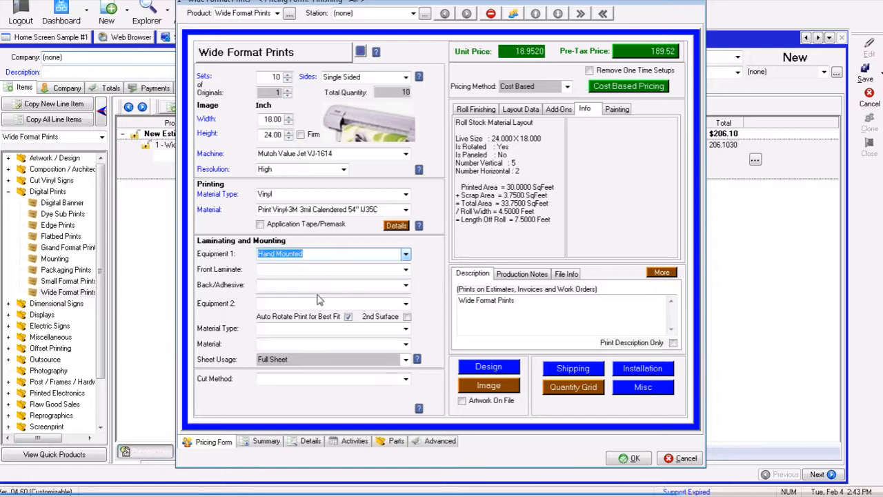
- Choose mounting material type Coroplast and material Coro - 4 mil White 48 x 96
{"action": "left_click", "coordinate": [406, 329]}
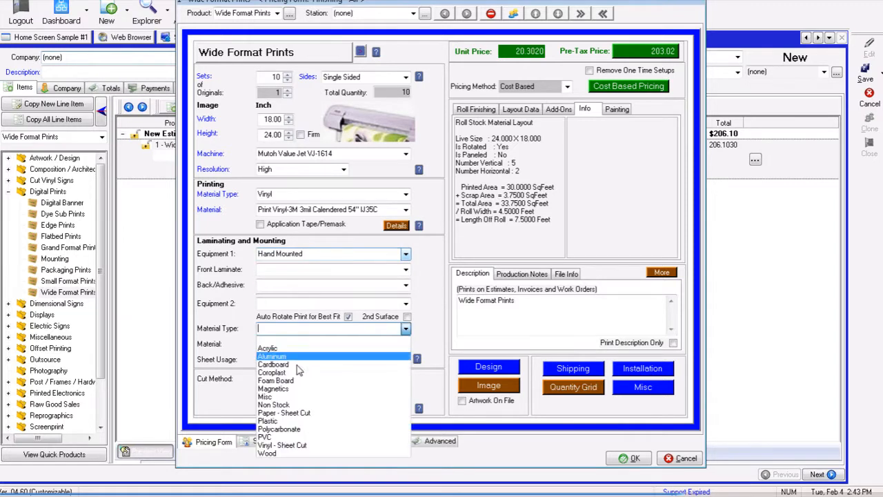
{"action": "left_click", "coordinate": [302, 369]}
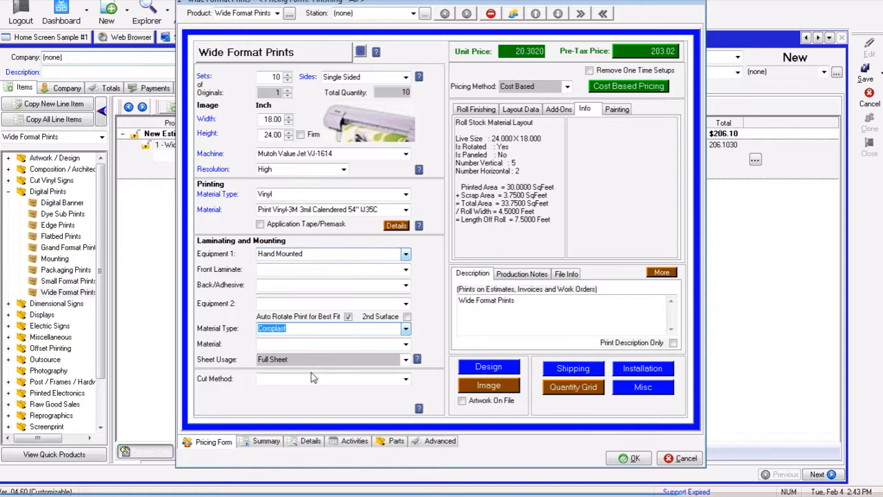
{"action": "left_click", "coordinate": [406, 344]}
{"action": "left_click", "coordinate": [353, 356]}
{"action": "key", "text": "Tab"}
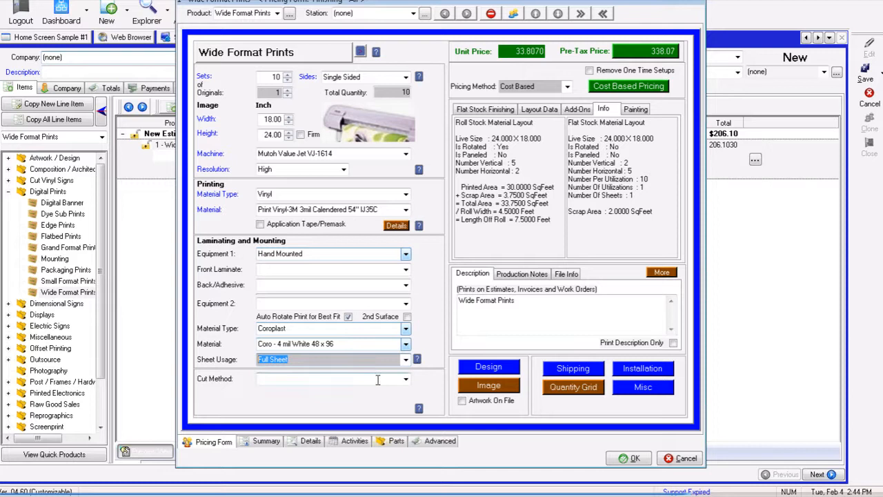
- Change the number of sets to 4
{"action": "left_click", "coordinate": [405, 359]}
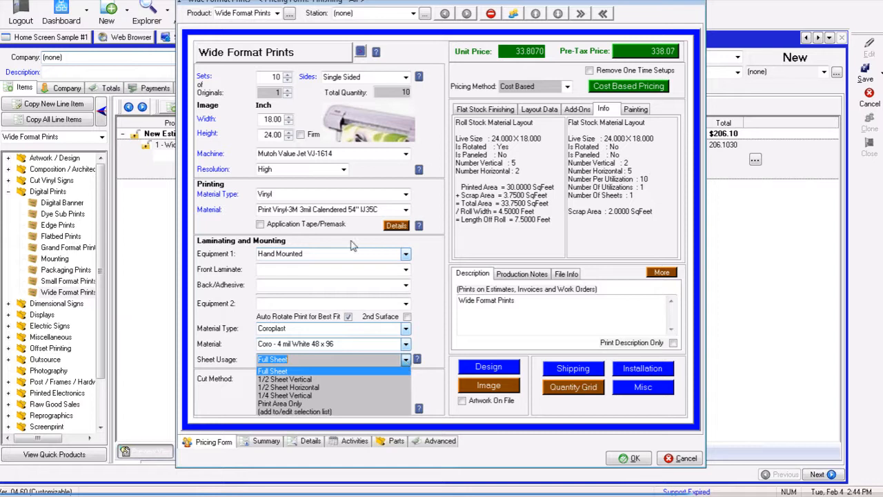
{"action": "left_click", "coordinate": [269, 77]}
{"action": "type", "text": "4"}
{"action": "key", "text": "Tab"}
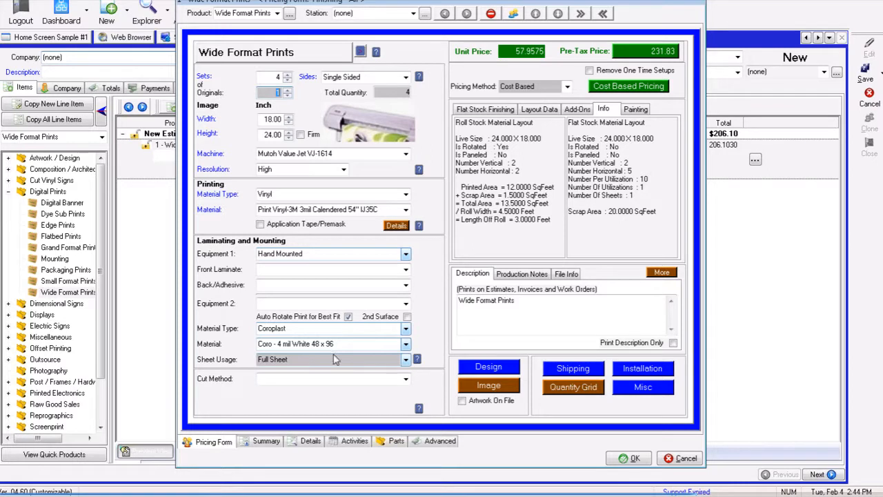
- Set the sheet usage to 1/2 Sheet Vertical
{"action": "left_click", "coordinate": [405, 361]}
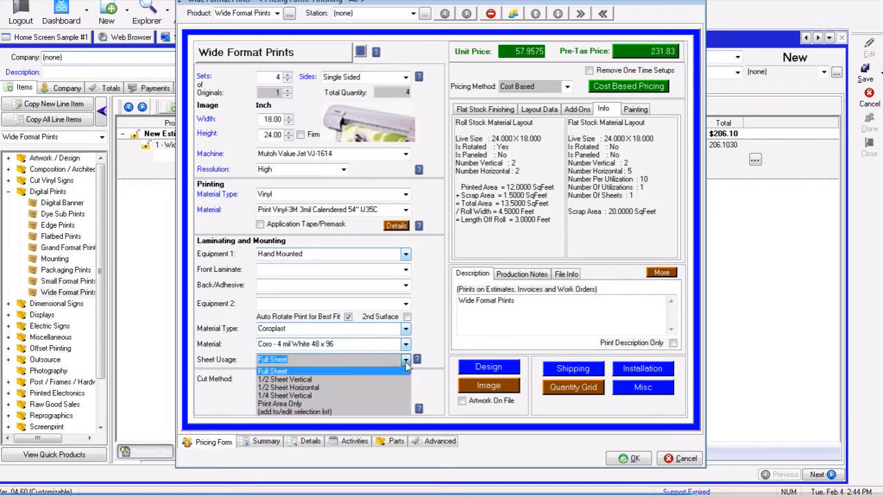
{"action": "left_click", "coordinate": [317, 379]}
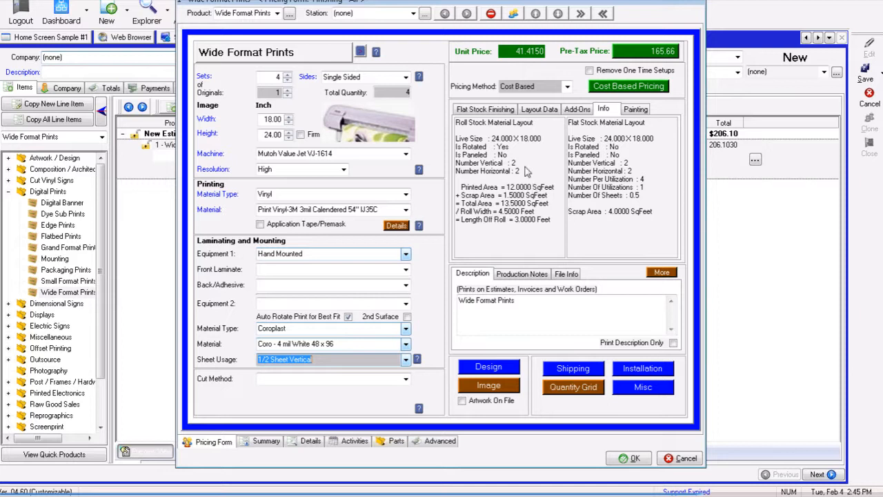
- Switch the sheet usage to Print Area Only and review the resulting parts list
{"action": "left_click", "coordinate": [406, 360]}
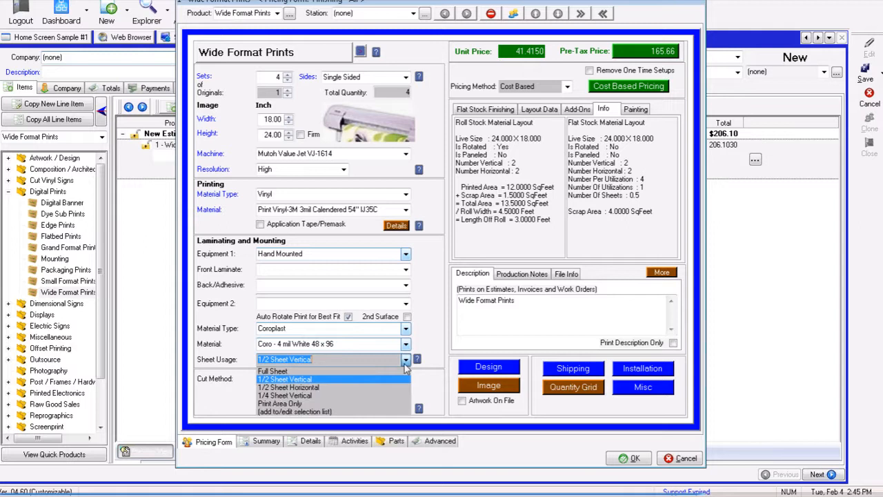
{"action": "left_click", "coordinate": [310, 404]}
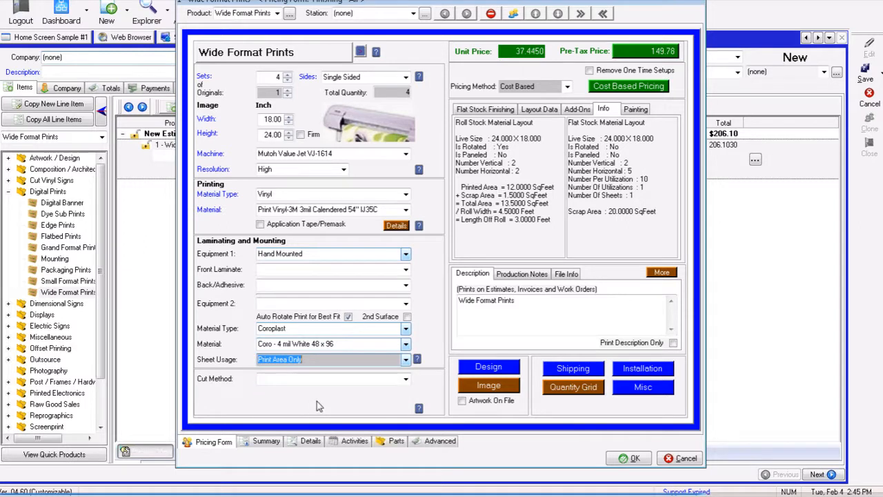
{"action": "left_click", "coordinate": [397, 442]}
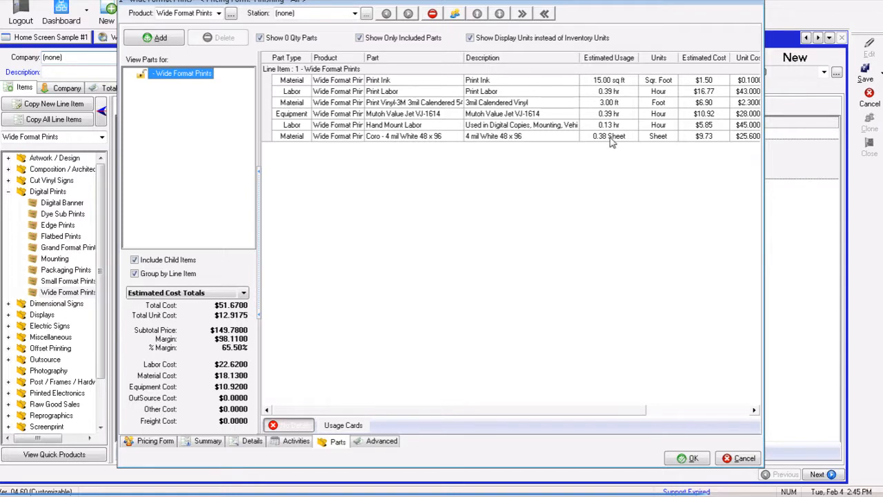
{"action": "left_click", "coordinate": [154, 441]}
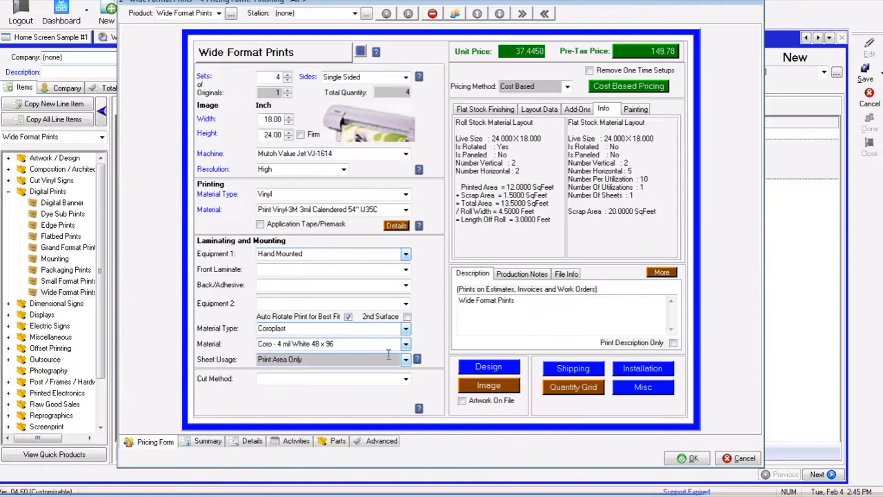
- Set the mounting sheet usage to 1/2 Sheet Vertical
{"action": "left_click", "coordinate": [405, 359]}
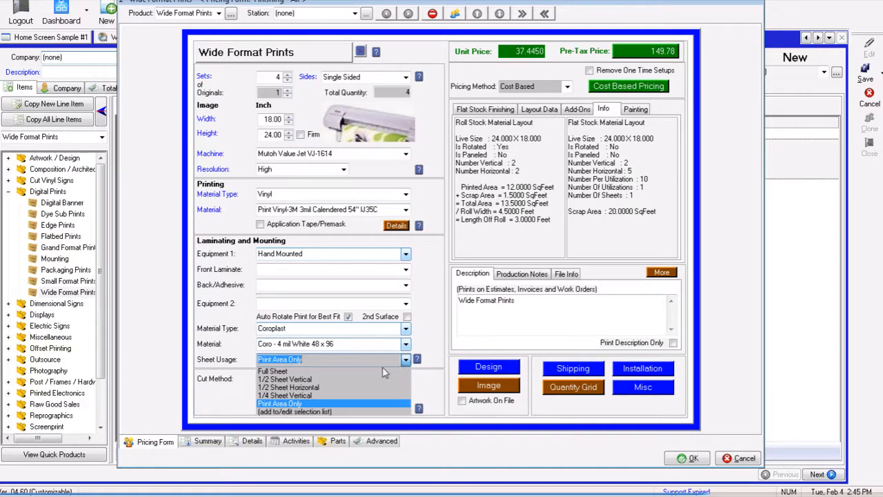
{"action": "left_click", "coordinate": [321, 379]}
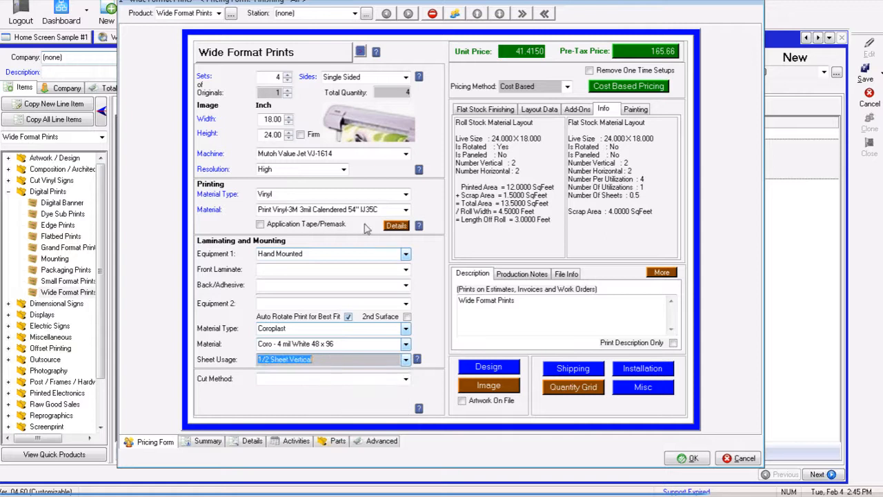
- Enable Use Print Area Only in the print material's roll material details
{"action": "left_click", "coordinate": [394, 228]}
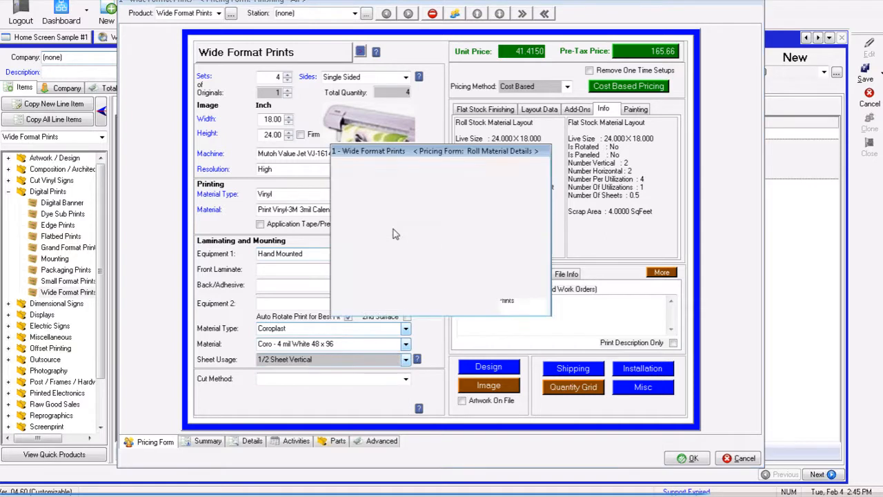
{"action": "left_click", "coordinate": [366, 224]}
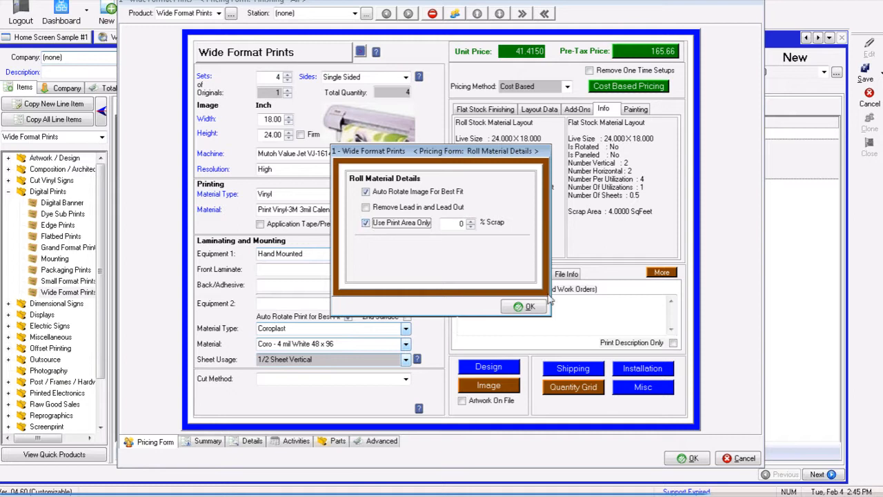
{"action": "left_click", "coordinate": [529, 308]}
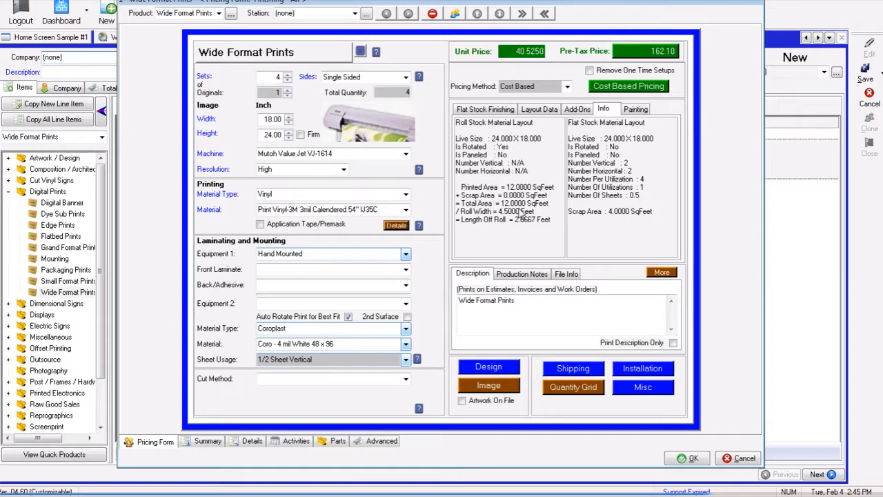
- Review the roll material details and the sheet usage options without changing them
{"action": "left_click", "coordinate": [396, 225]}
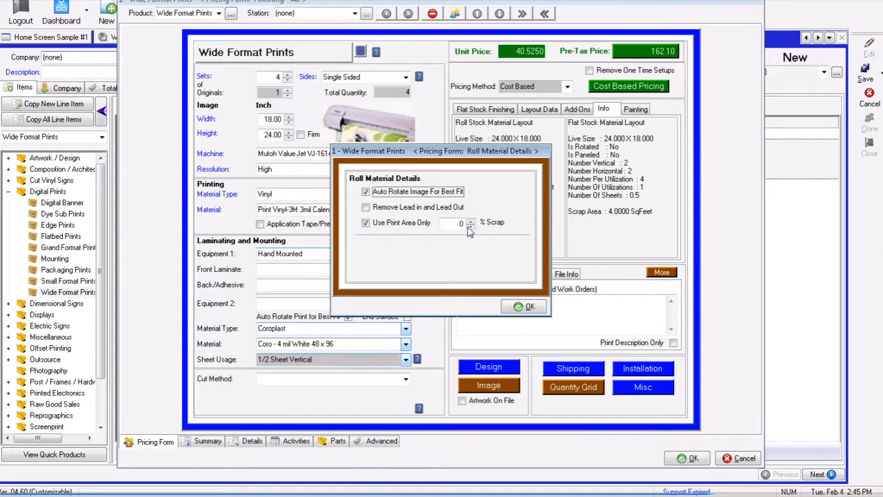
{"action": "left_click", "coordinate": [523, 307]}
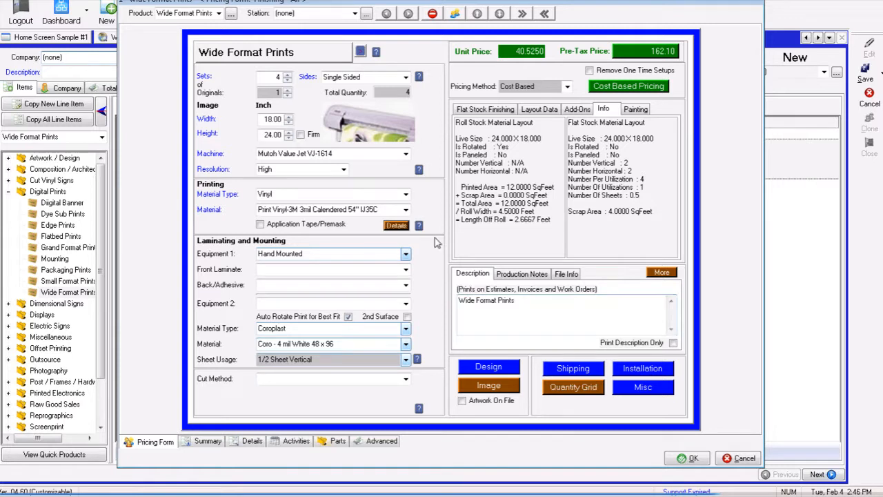
{"action": "left_click", "coordinate": [405, 359]}
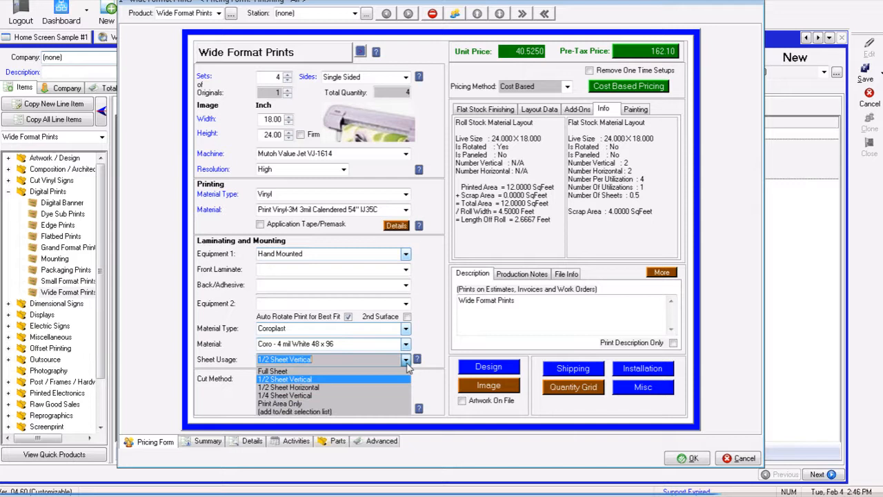
{"action": "left_click", "coordinate": [406, 365]}
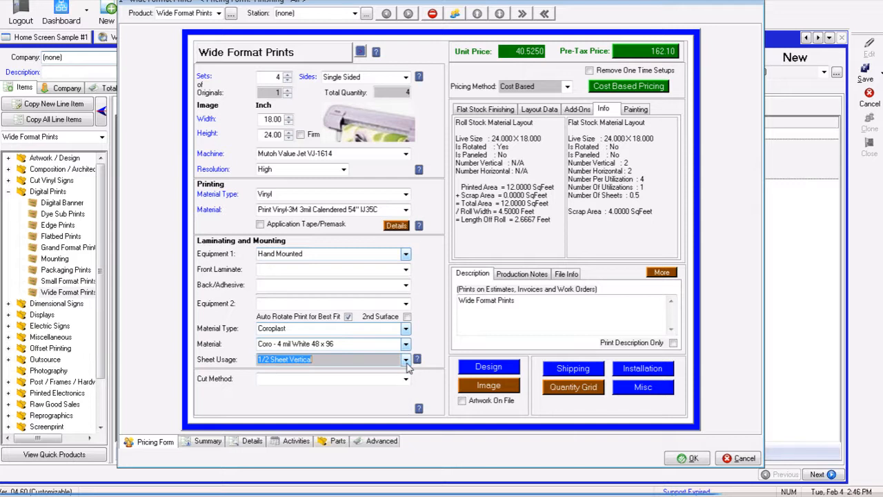
- Review the line item's parts list and return to the pricing form
{"action": "left_click", "coordinate": [339, 443]}
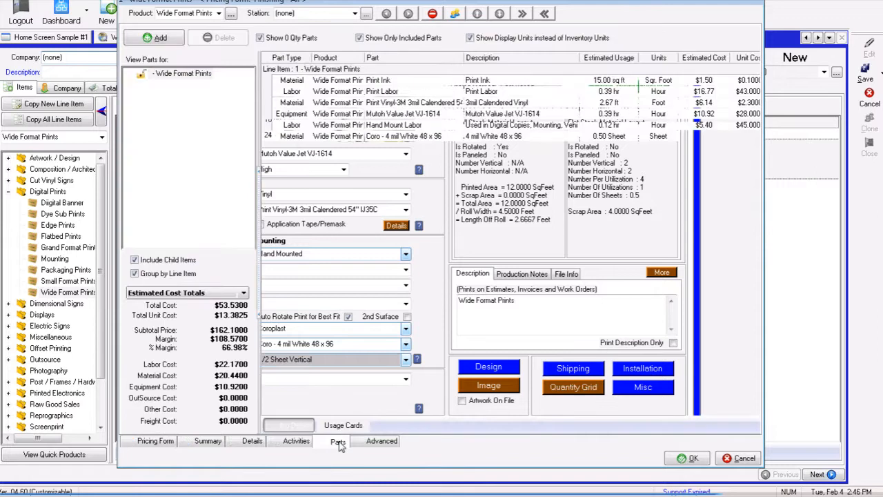
{"action": "left_click", "coordinate": [552, 136]}
{"action": "left_click", "coordinate": [557, 125]}
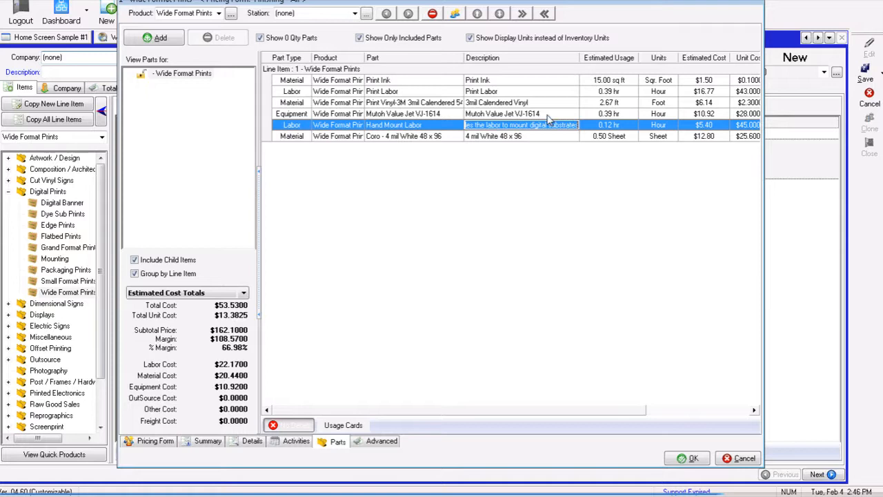
{"action": "left_click", "coordinate": [548, 115]}
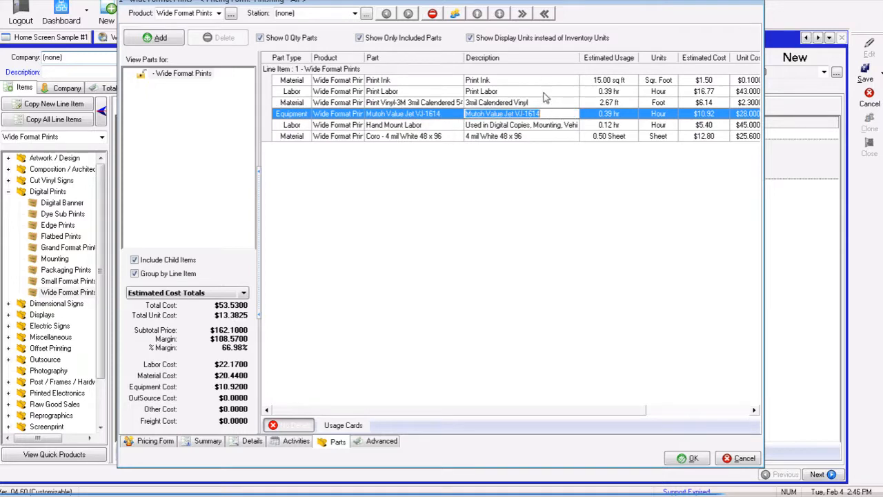
{"action": "left_click", "coordinate": [160, 441]}
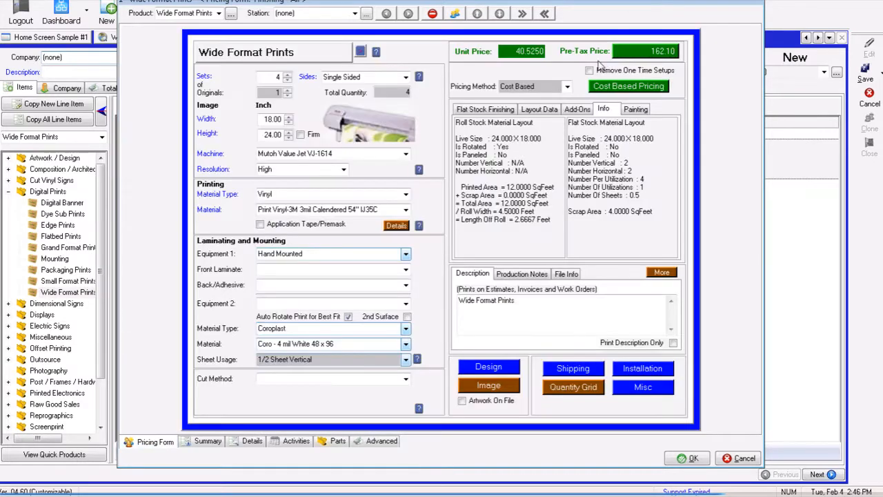
- Review the cost-based profitability details, then accept the pricing form
{"action": "left_click", "coordinate": [603, 88]}
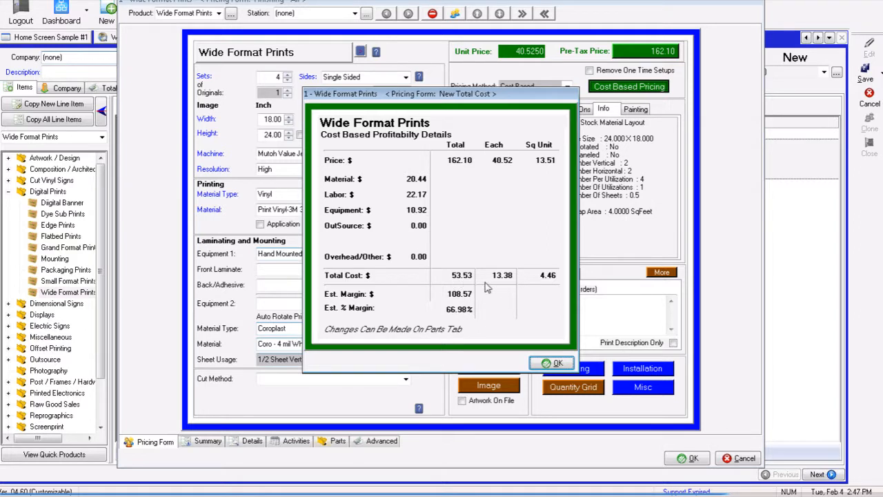
{"action": "left_click", "coordinate": [557, 365]}
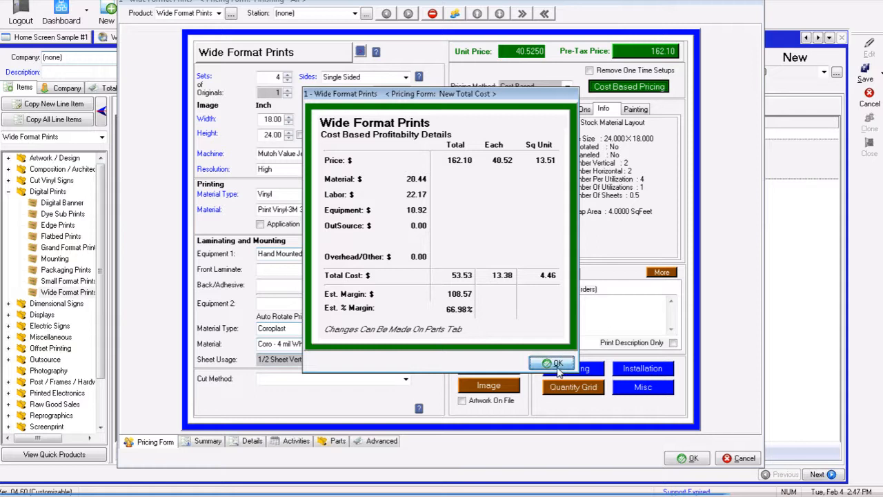
{"action": "left_click", "coordinate": [675, 460]}
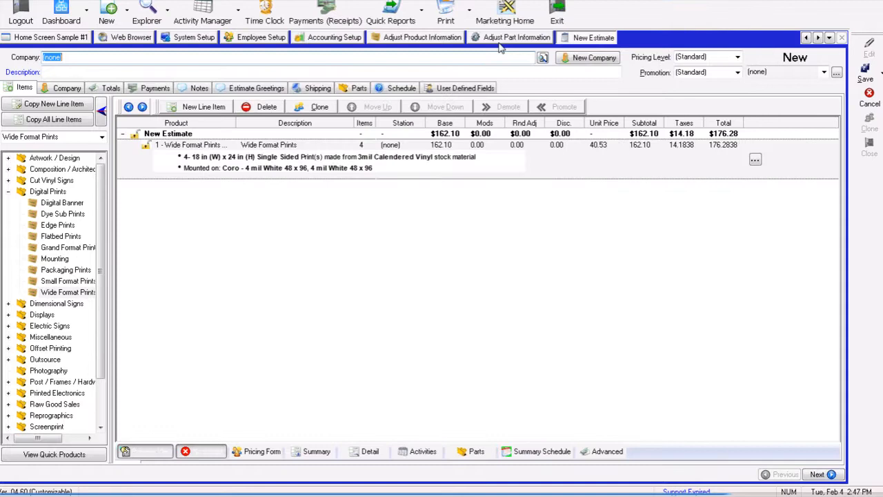
- Open the Flat Stock costing template in part information and show all parts, including inactive ones
{"action": "left_click", "coordinate": [511, 38]}
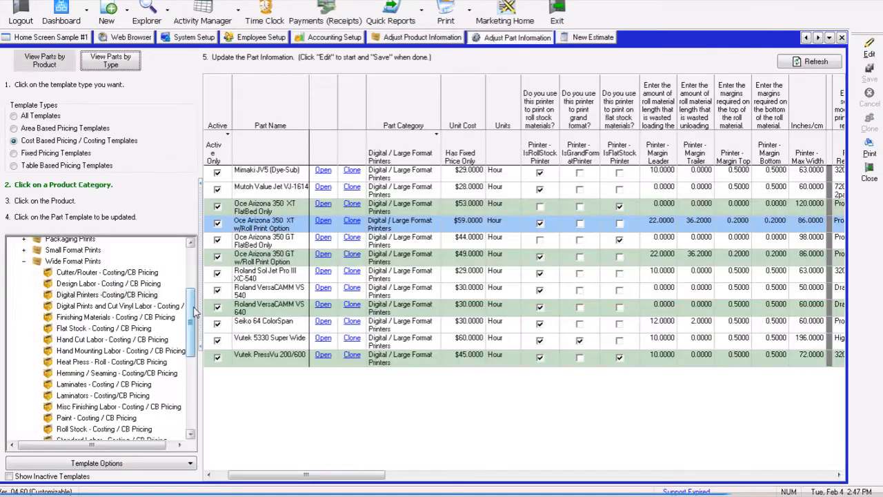
{"action": "scroll", "coordinate": [194, 314], "scroll_direction": "down", "scroll_amount": 1}
{"action": "left_click", "coordinate": [138, 321]}
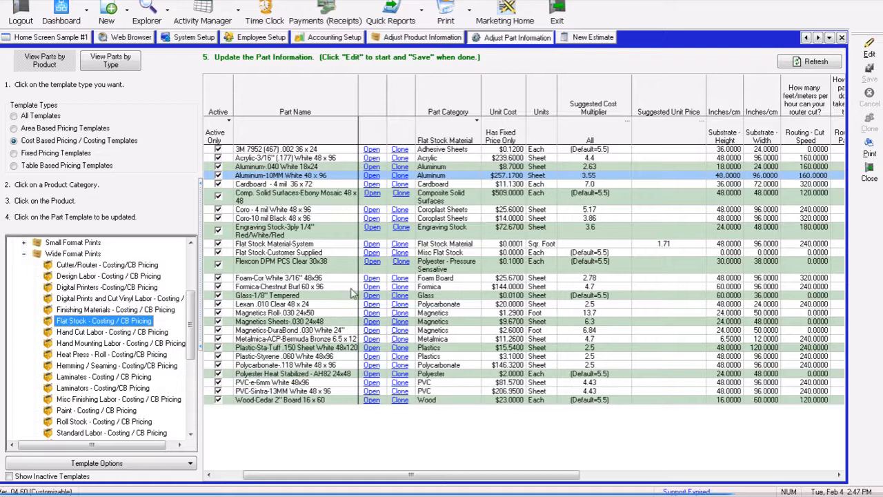
{"action": "left_click", "coordinate": [229, 122]}
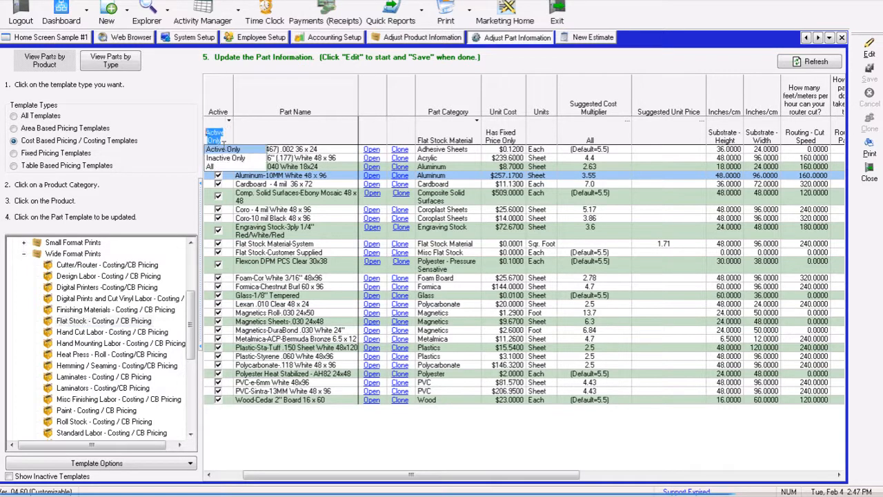
{"action": "left_click", "coordinate": [214, 167]}
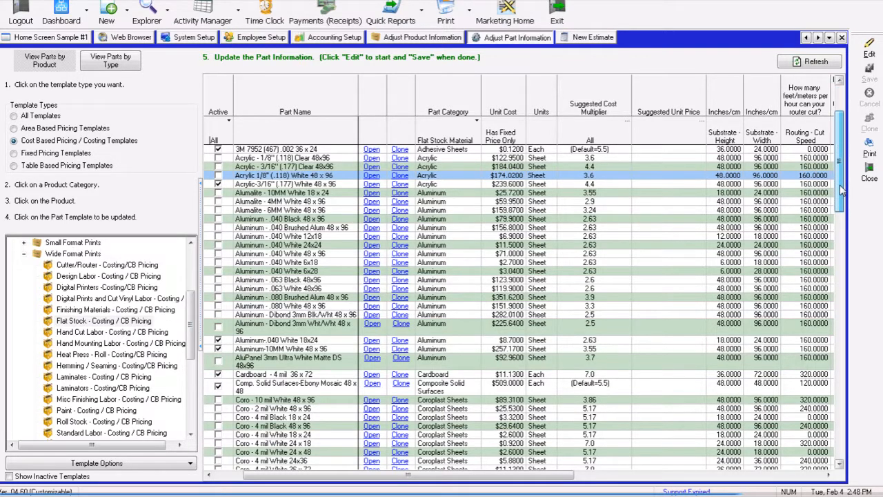
{"action": "left_click_drag", "start_coordinate": [841, 192], "coordinate": [852, 348]}
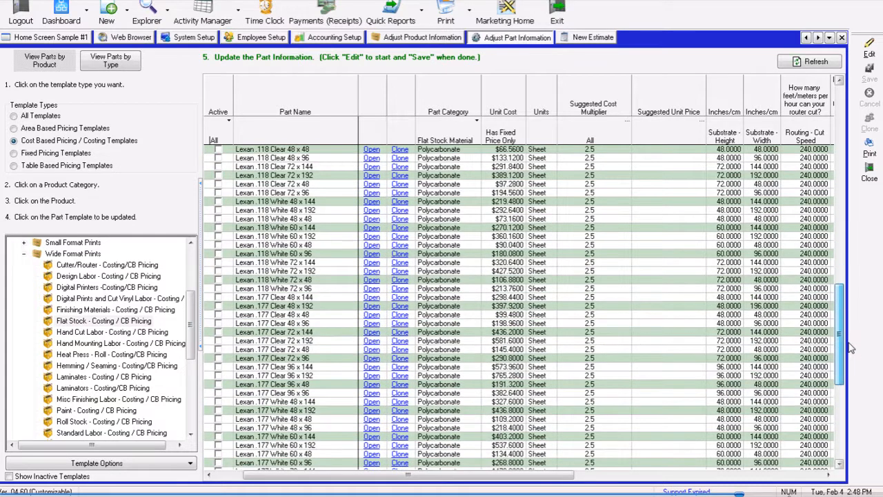
- Reopen the estimate's line item and set the sets to 10 and sheet usage to Full Sheet
{"action": "left_click", "coordinate": [591, 40]}
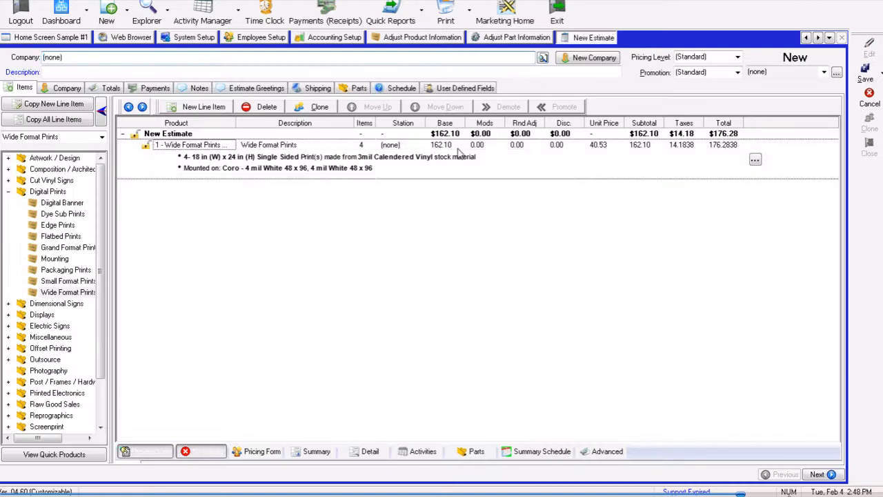
{"action": "double_click", "coordinate": [457, 150]}
{"action": "left_click", "coordinate": [275, 77]}
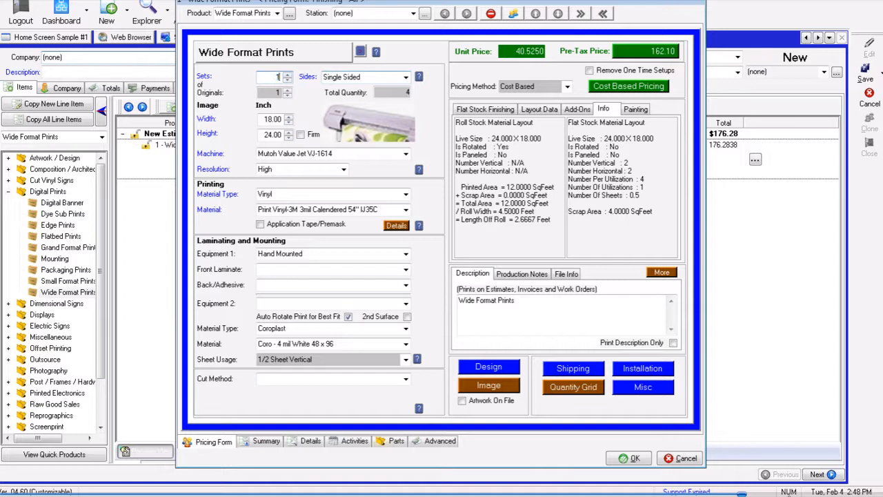
{"action": "left_click", "coordinate": [331, 359]}
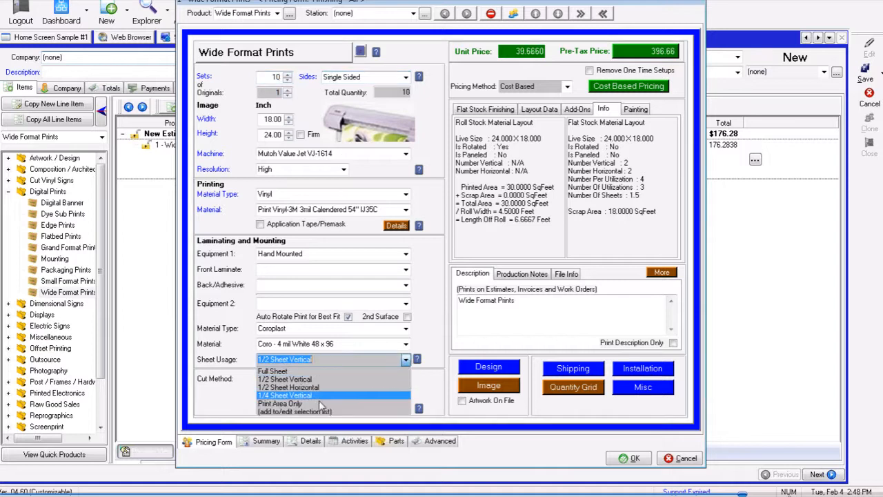
{"action": "left_click", "coordinate": [289, 371]}
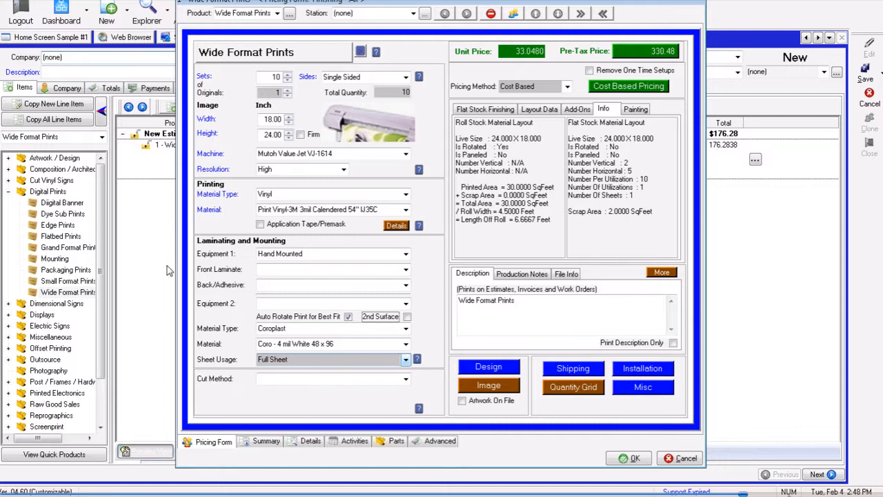
- Set the cut method to I-Cut and the cut complexity to Square Cut
{"action": "left_click", "coordinate": [407, 379]}
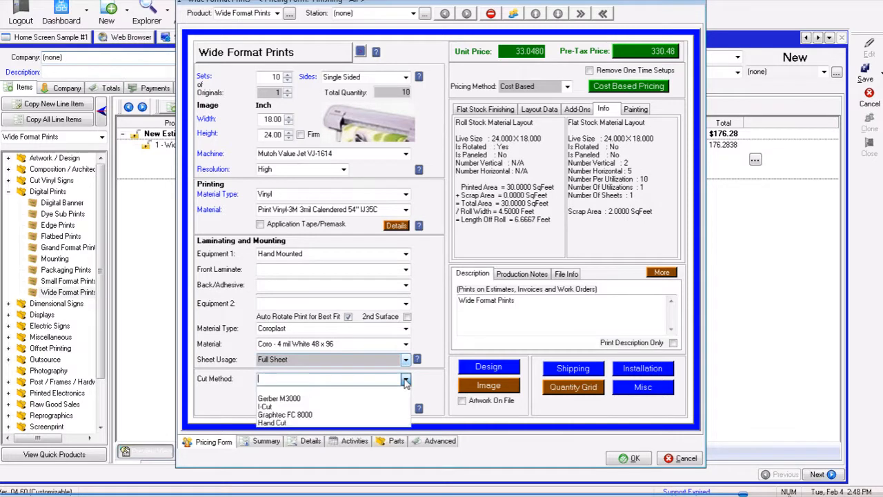
{"action": "left_click", "coordinate": [302, 408]}
{"action": "left_click", "coordinate": [406, 393]}
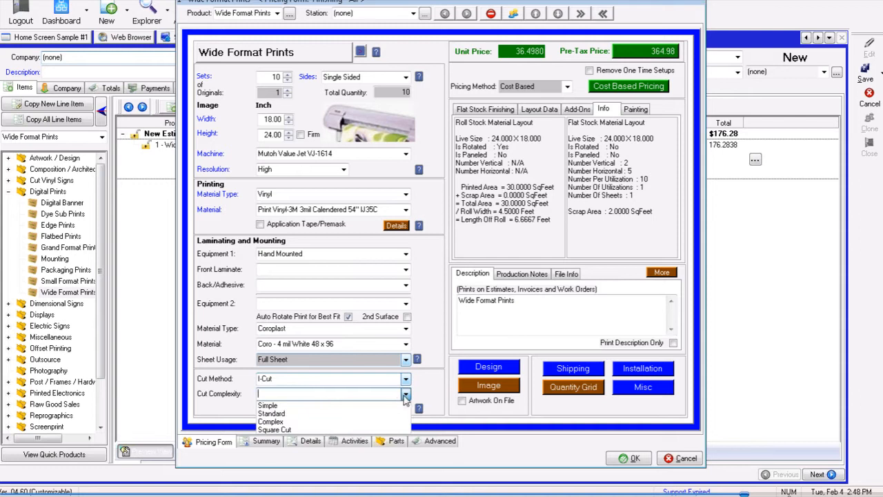
{"action": "left_click", "coordinate": [277, 430]}
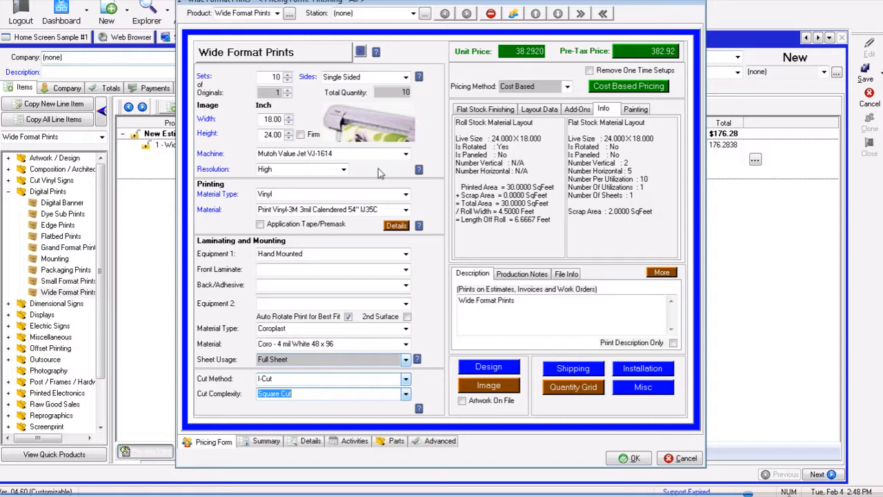
- Review the help screens for resolution, mounting and cutting, then open the flat stock finishing options
{"action": "left_click", "coordinate": [420, 171]}
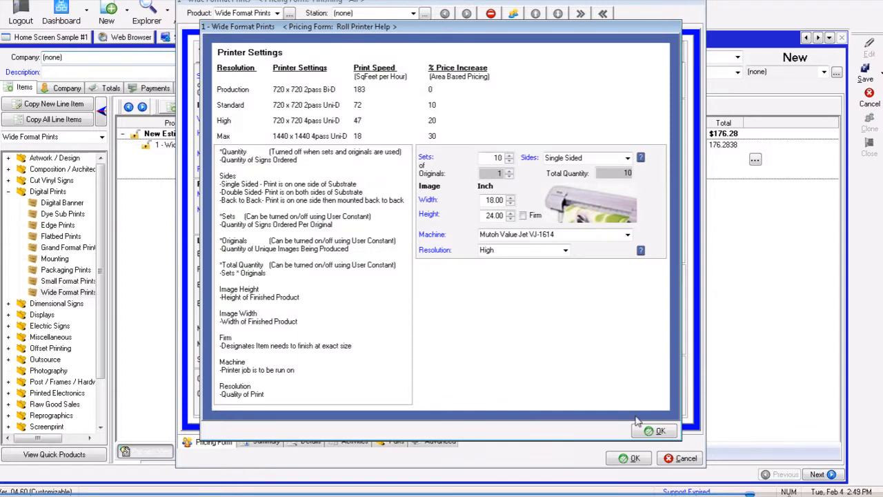
{"action": "left_click", "coordinate": [654, 432]}
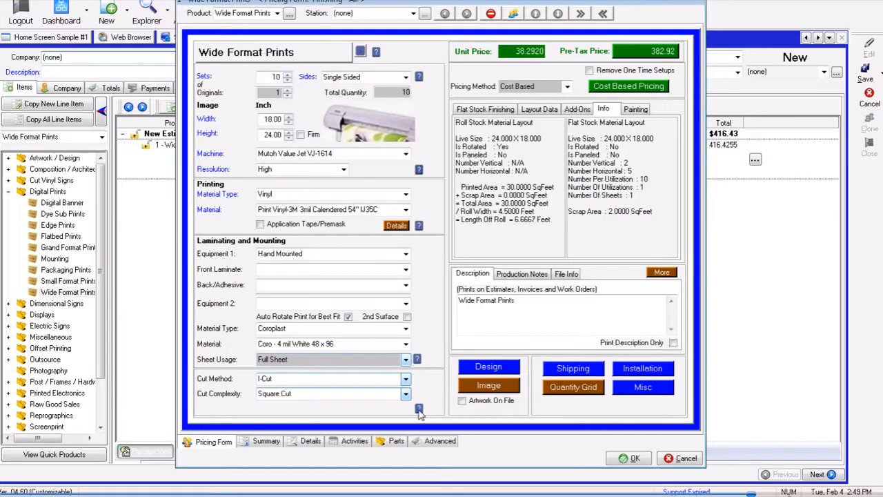
{"action": "left_click", "coordinate": [417, 359]}
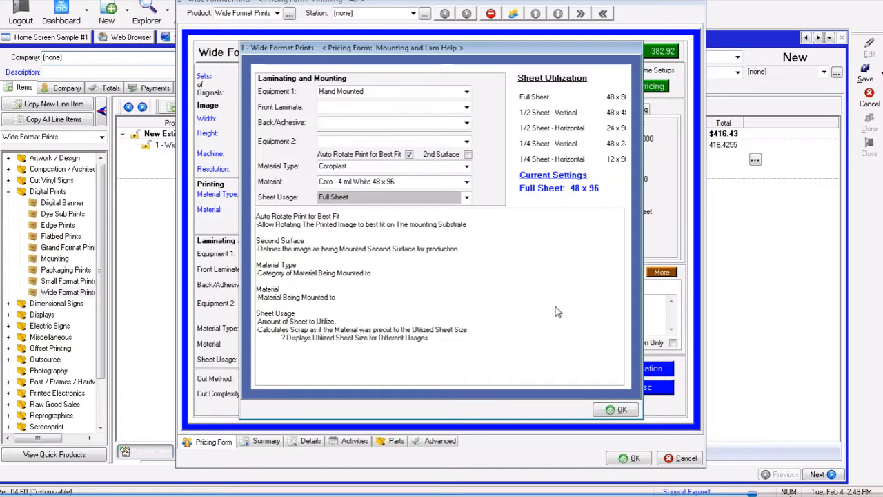
{"action": "left_click", "coordinate": [616, 410]}
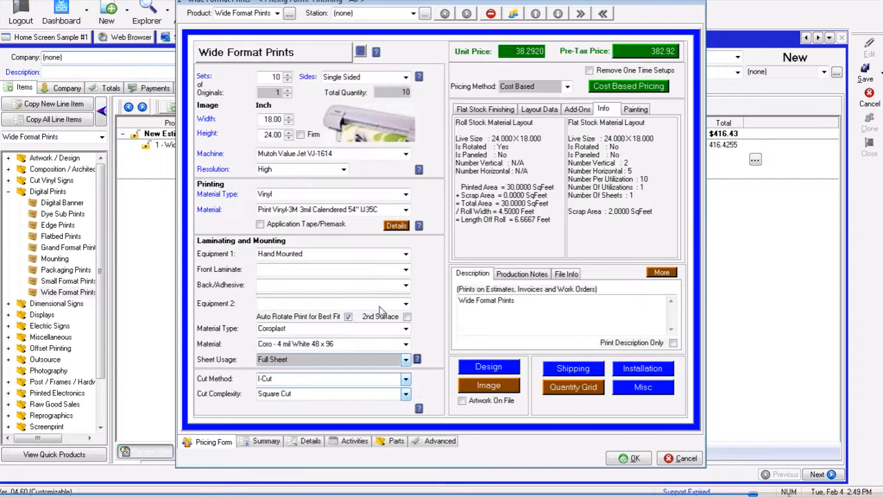
{"action": "left_click", "coordinate": [419, 409]}
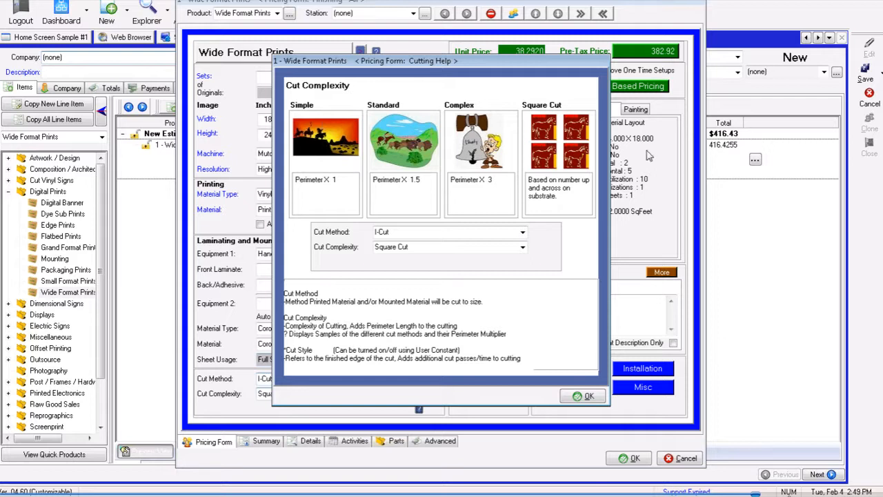
{"action": "left_click", "coordinate": [583, 398]}
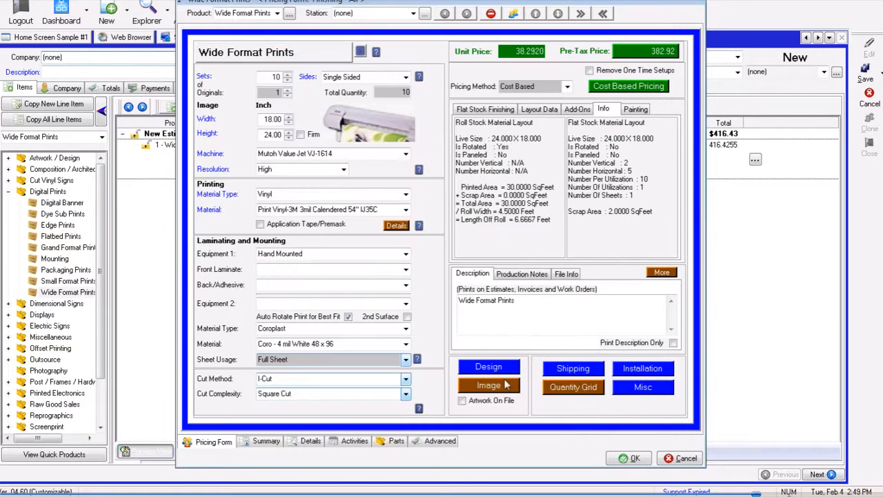
{"action": "left_click", "coordinate": [480, 113]}
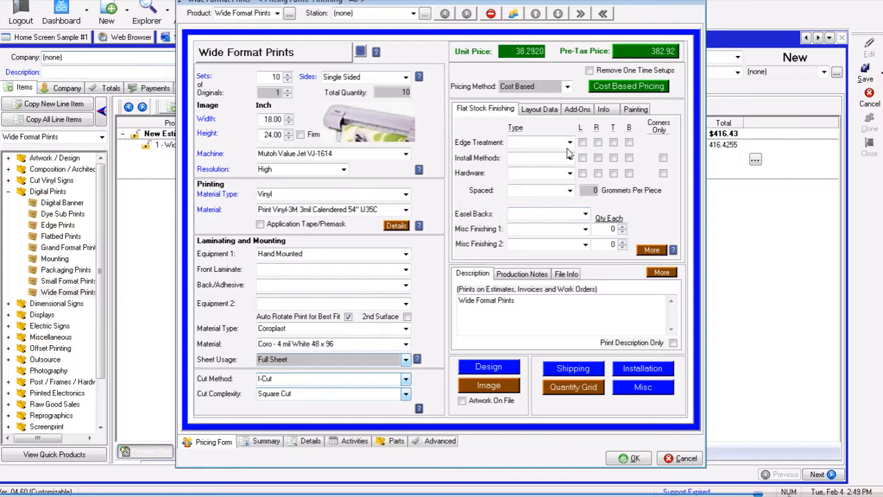
- Accept the line item's pricing and choose Test Company as the estimate's company
{"action": "left_click", "coordinate": [630, 459]}
{"action": "type", "text": "t Company"}
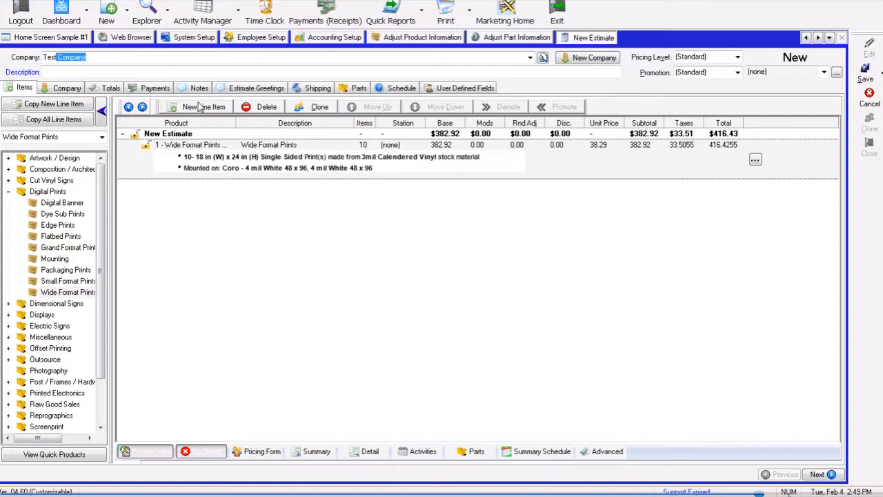
{"action": "left_click", "coordinate": [82, 73]}
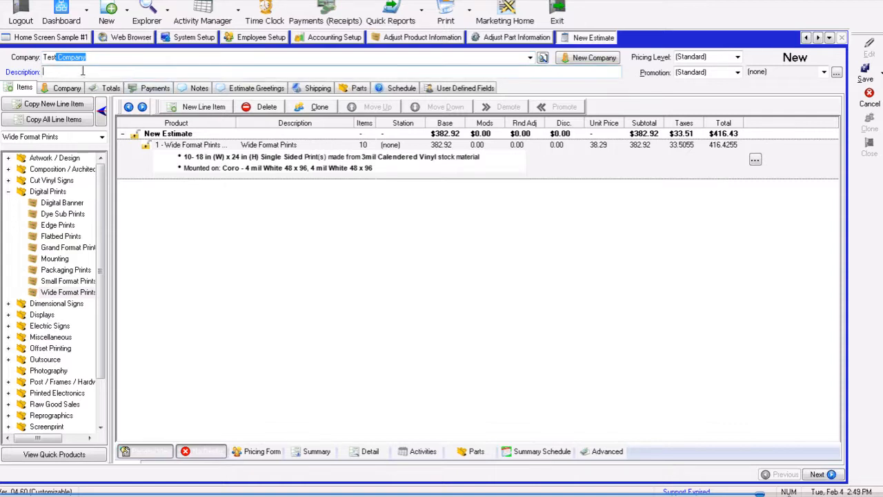
{"action": "key", "text": "Tab"}
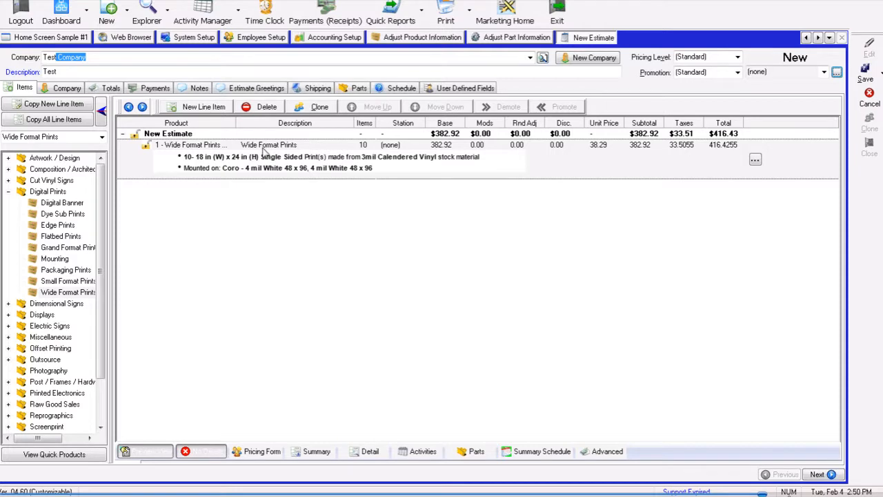
- Set the estimate description to Test #10255
{"action": "left_click", "coordinate": [120, 71]}
{"action": "left_click", "coordinate": [116, 57]}
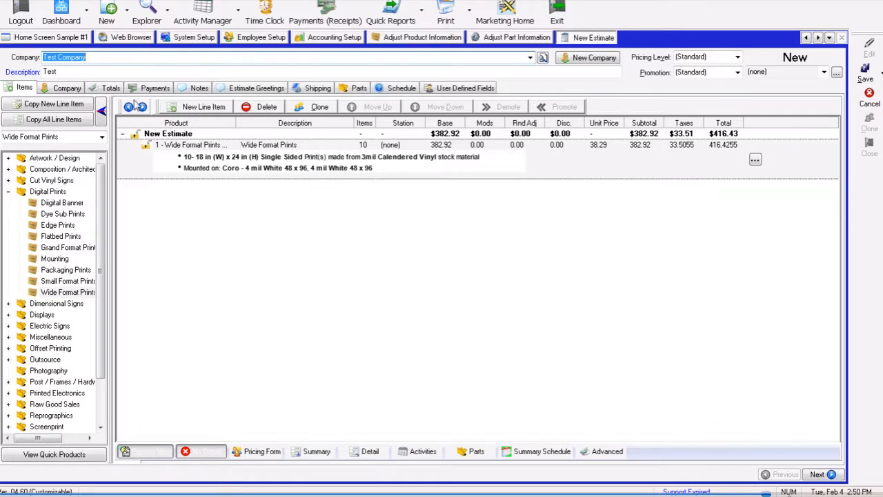
{"action": "left_click", "coordinate": [72, 71]}
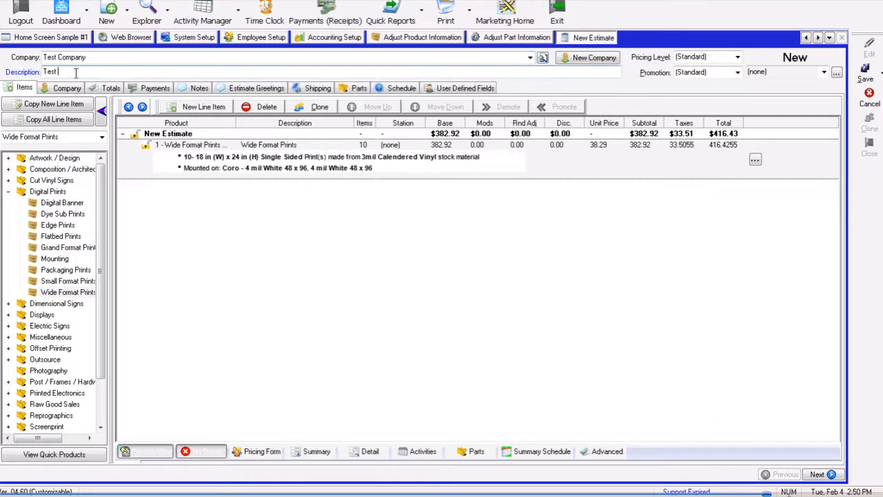
{"action": "type", "text": "#10255"}
{"action": "key", "text": "Tab"}
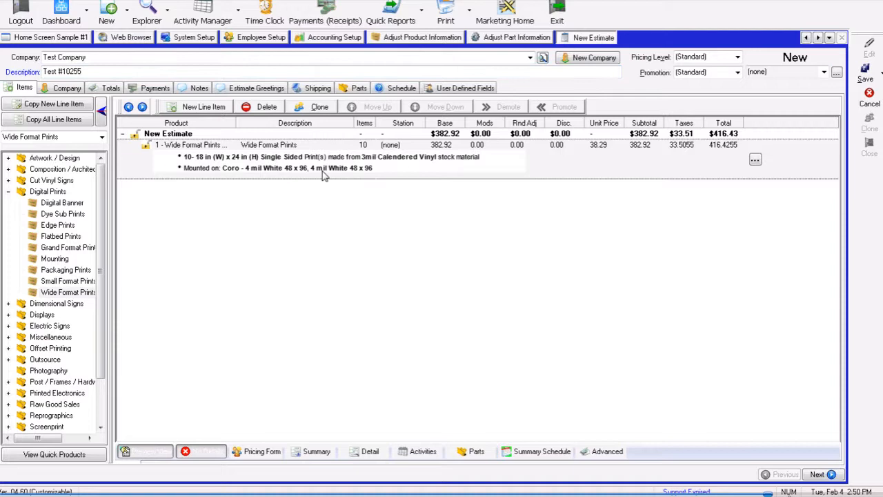
- Show the line item's parts list and save the job as an estimate
{"action": "left_click", "coordinate": [485, 454]}
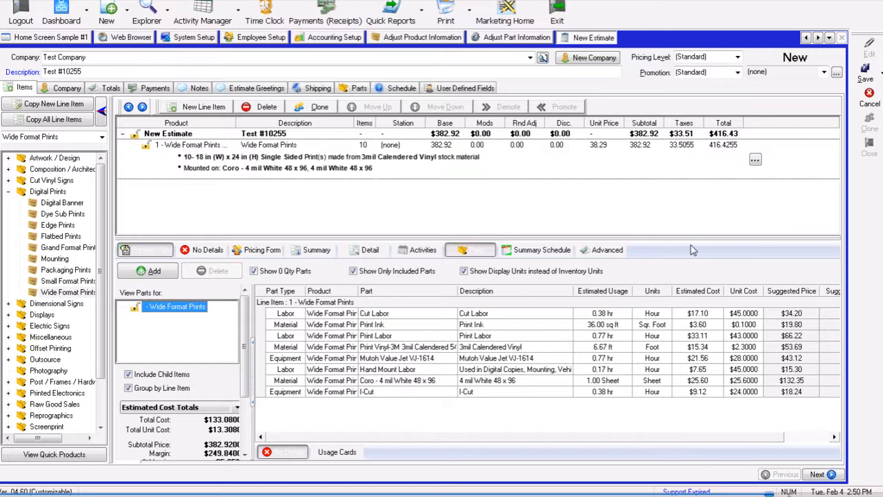
{"action": "left_click", "coordinate": [878, 75]}
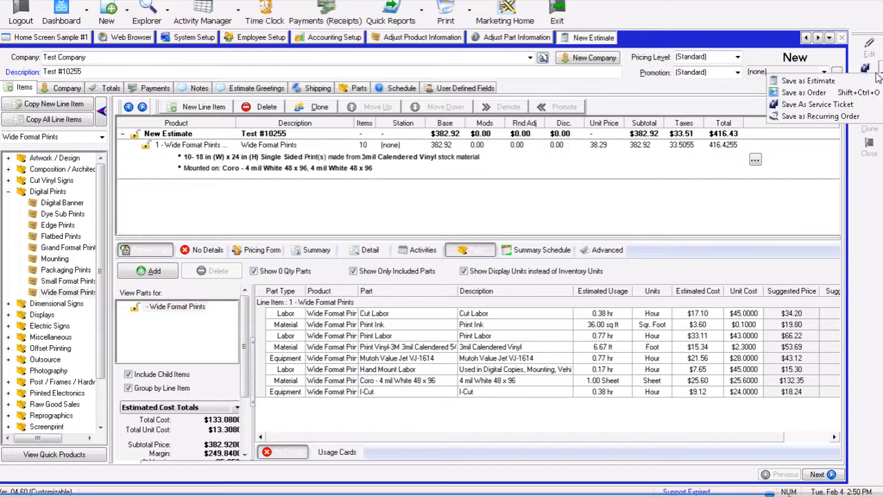
{"action": "left_click", "coordinate": [811, 82]}
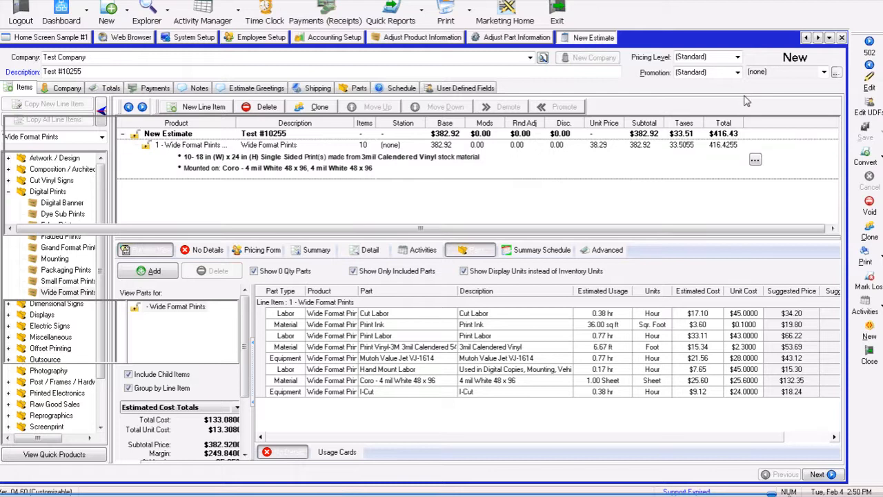
- Convert the saved estimate to an order without posting a deposit
{"action": "left_click", "coordinate": [865, 252]}
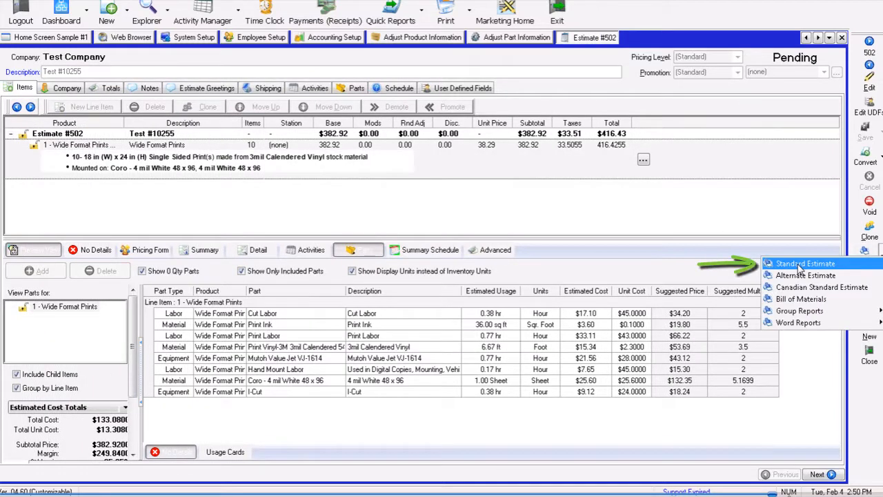
{"action": "left_click", "coordinate": [854, 264]}
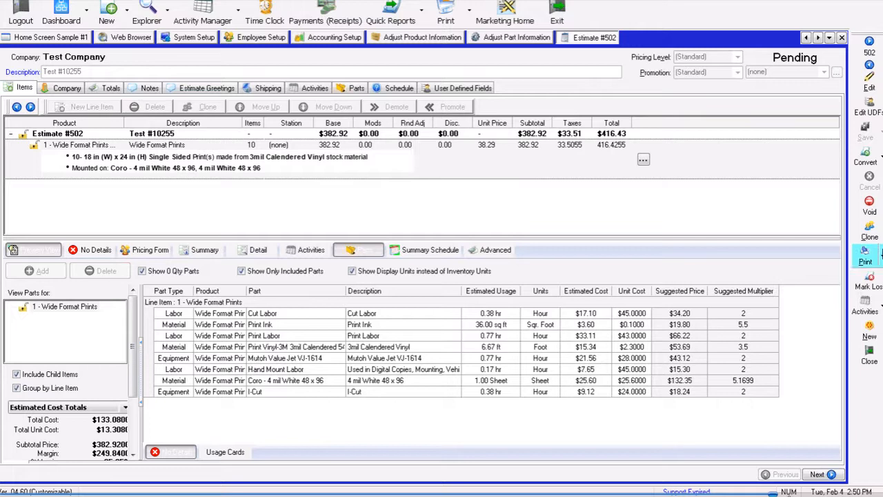
{"action": "left_click", "coordinate": [880, 158]}
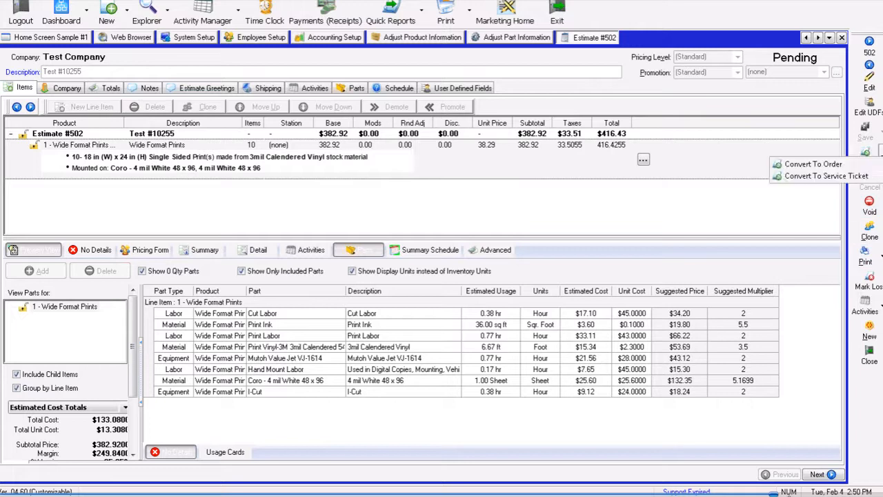
{"action": "left_click", "coordinate": [821, 169]}
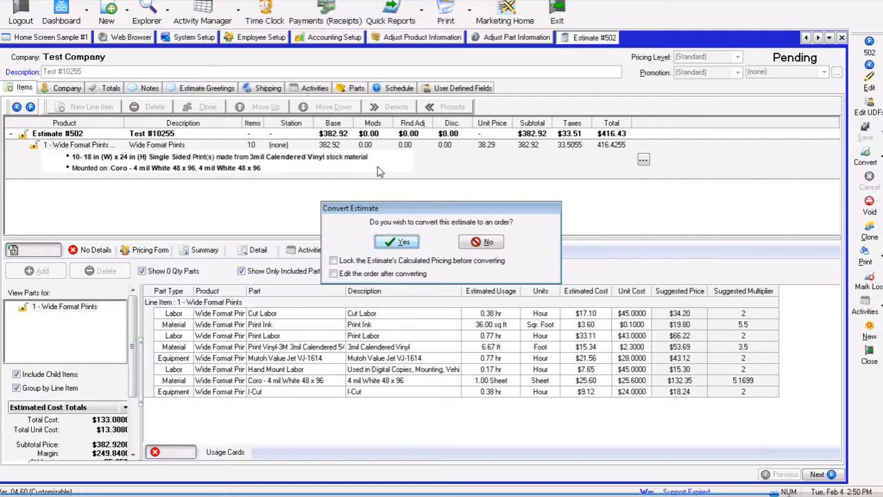
{"action": "left_click", "coordinate": [399, 245]}
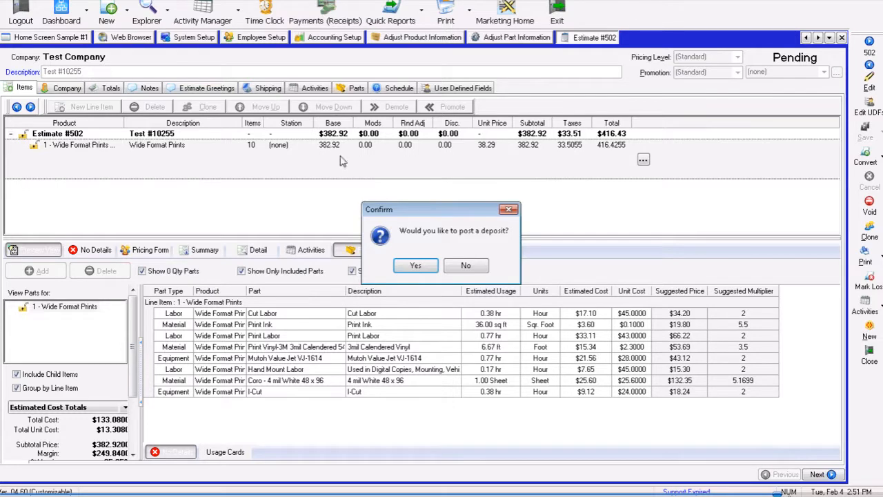
{"action": "left_click", "coordinate": [466, 266]}
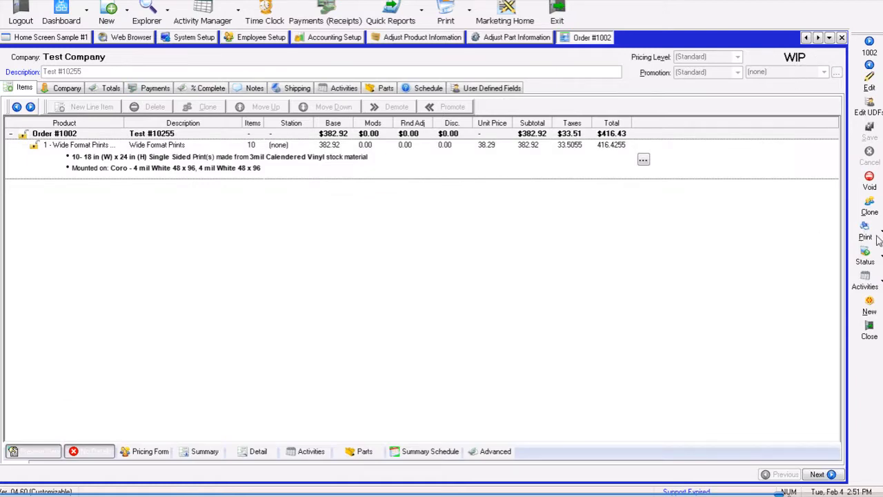
{"action": "left_click", "coordinate": [865, 255]}
{"action": "mouse_move", "coordinate": [845, 272]}
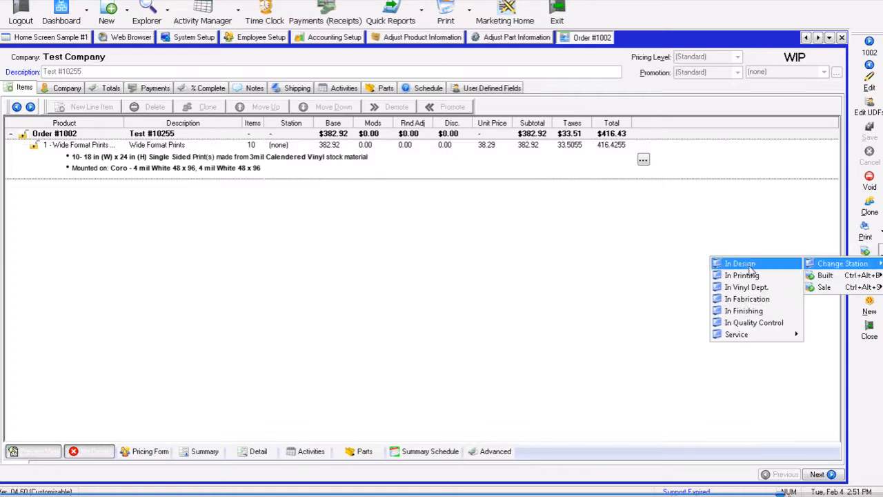
{"action": "left_click", "coordinate": [623, 91]}
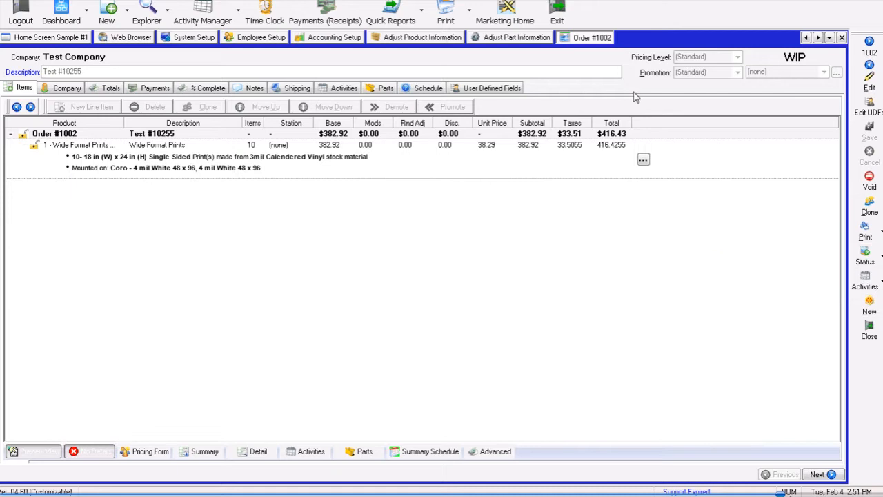
- Preview the order's Standard Work Order report, scroll through it, and close the preview
{"action": "left_click", "coordinate": [871, 236]}
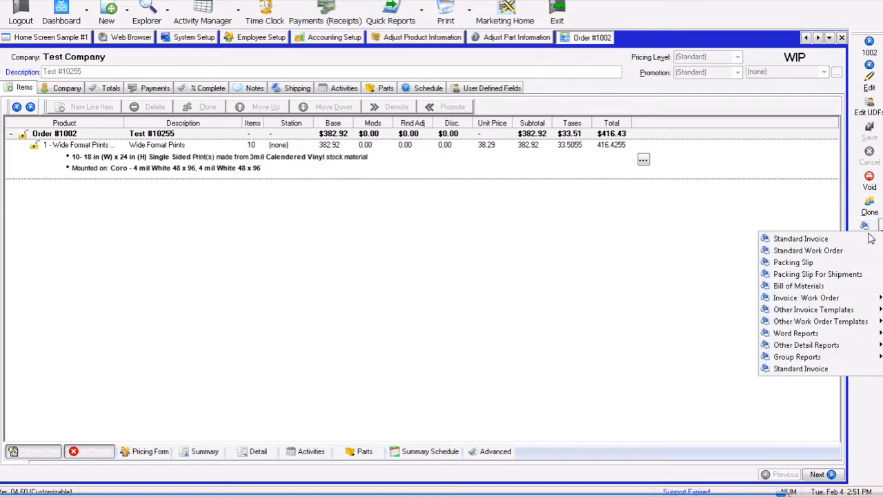
{"action": "left_click", "coordinate": [824, 250]}
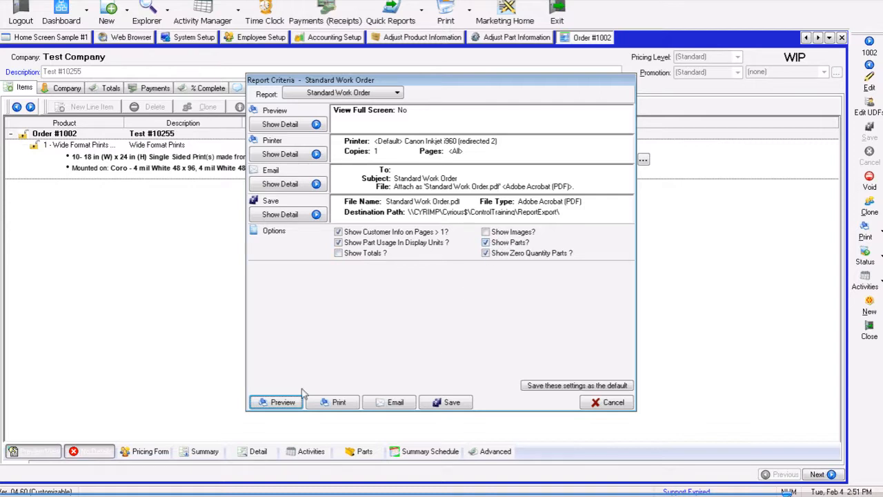
{"action": "left_click", "coordinate": [283, 403]}
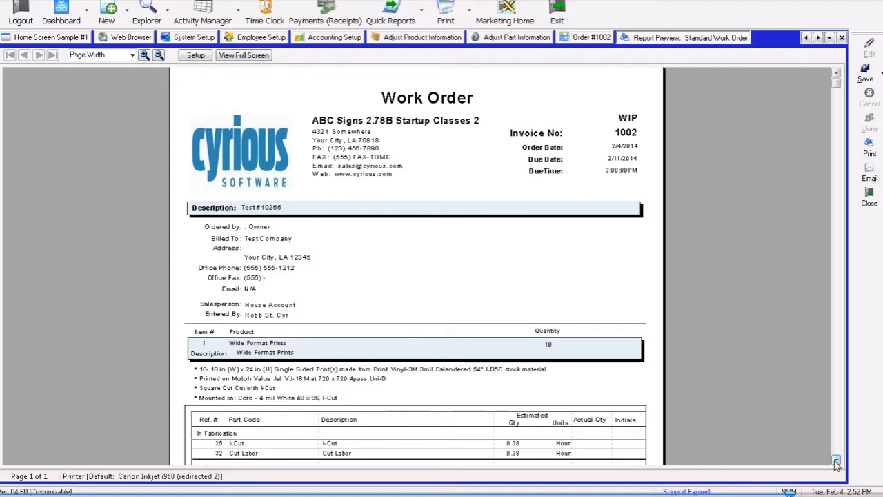
{"action": "scroll", "coordinate": [836, 461], "scroll_direction": "down", "scroll_amount": 3}
{"action": "scroll", "coordinate": [508, 276], "scroll_direction": "down", "scroll_amount": 1}
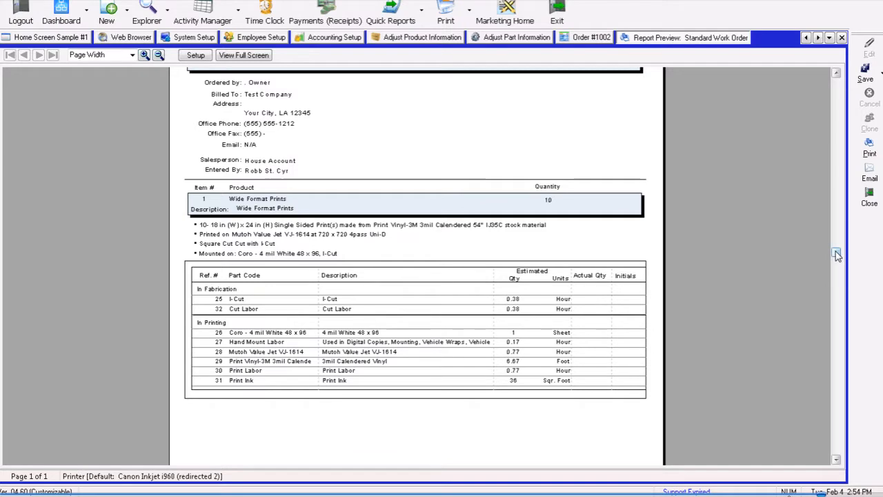
{"action": "left_click_drag", "start_coordinate": [837, 253], "coordinate": [820, 147]}
{"action": "scroll", "coordinate": [819, 146], "scroll_direction": "up", "scroll_amount": 1}
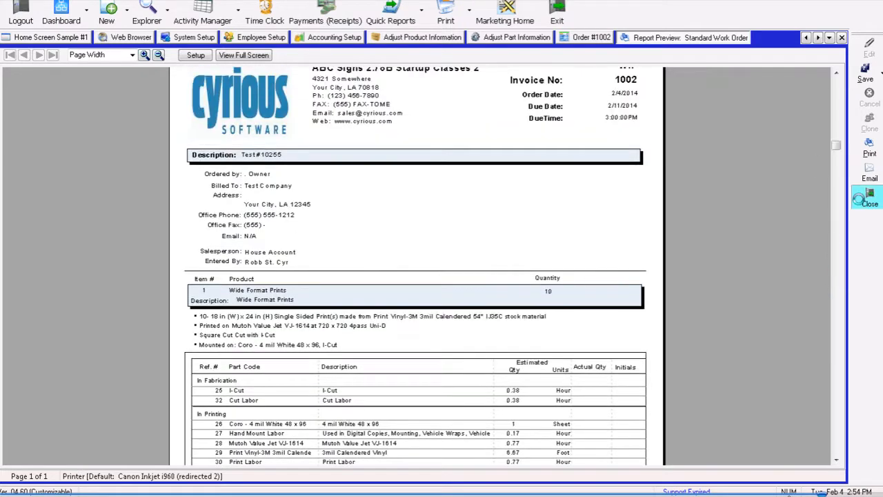
{"action": "left_click", "coordinate": [868, 198]}
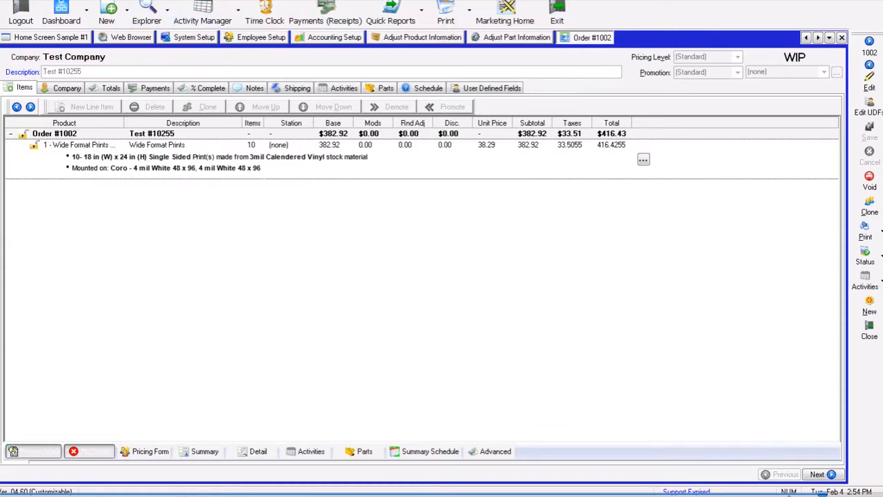
- Open System Setup's Default Estimate Notes and Greetings page and start editing it
{"action": "left_click", "coordinate": [350, 1]}
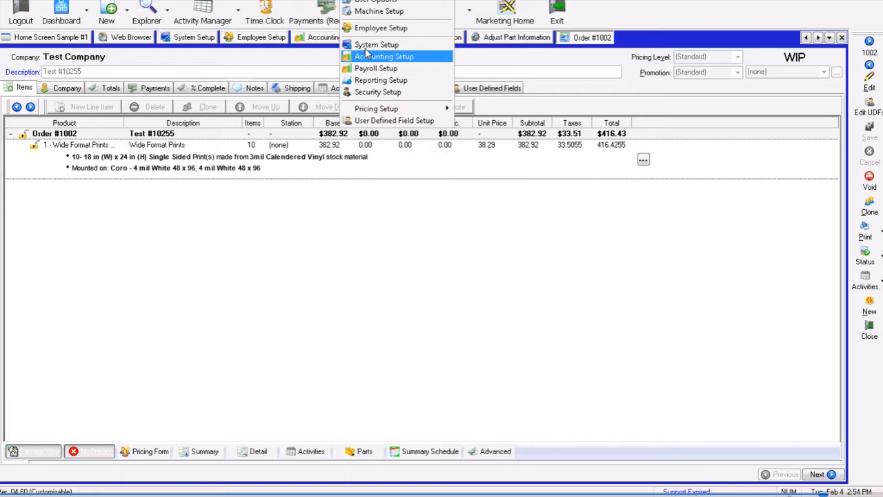
{"action": "left_click", "coordinate": [367, 47]}
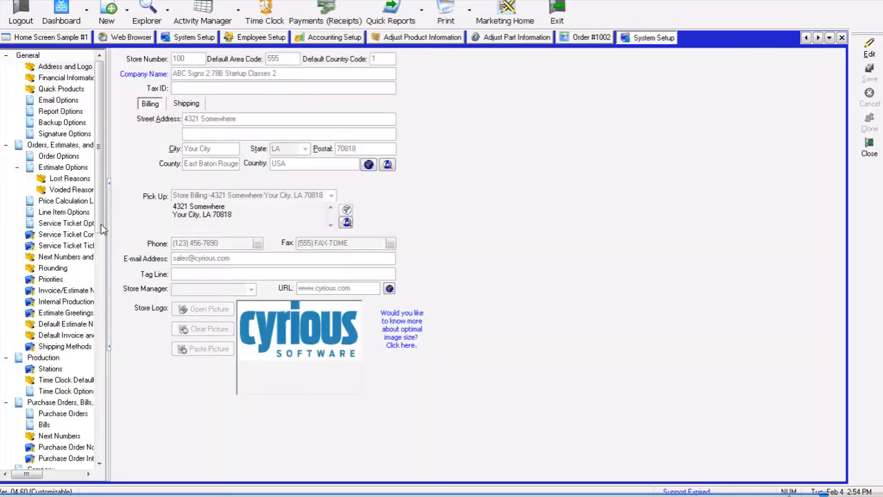
{"action": "left_click_drag", "start_coordinate": [109, 299], "coordinate": [131, 304]}
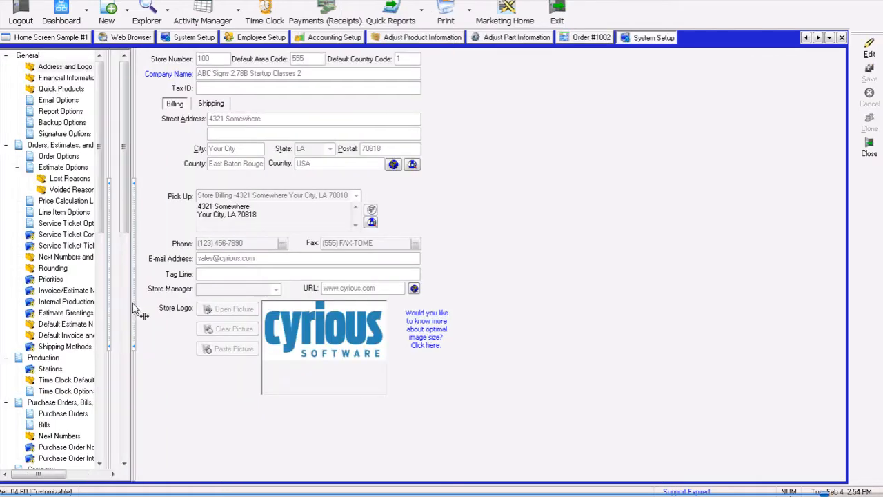
{"action": "left_click", "coordinate": [73, 324]}
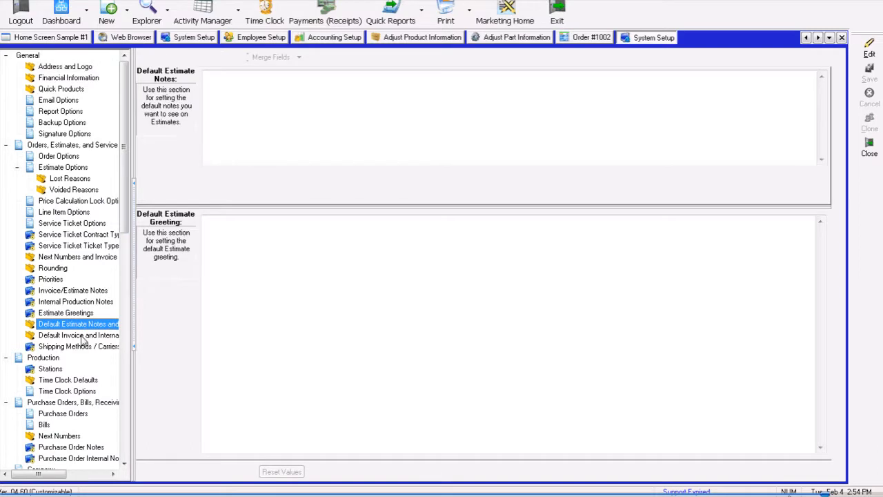
{"action": "left_click", "coordinate": [81, 335]}
{"action": "left_click", "coordinate": [78, 324]}
{"action": "left_click", "coordinate": [256, 105]}
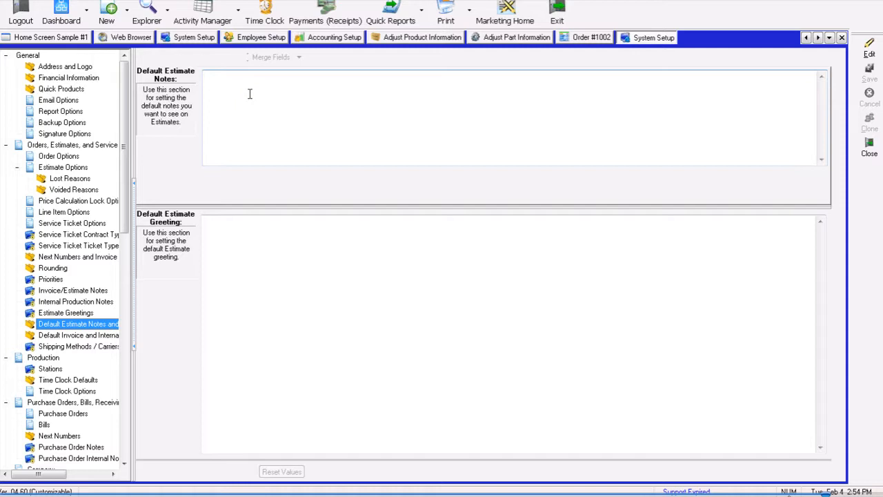
{"action": "left_click", "coordinate": [251, 94]}
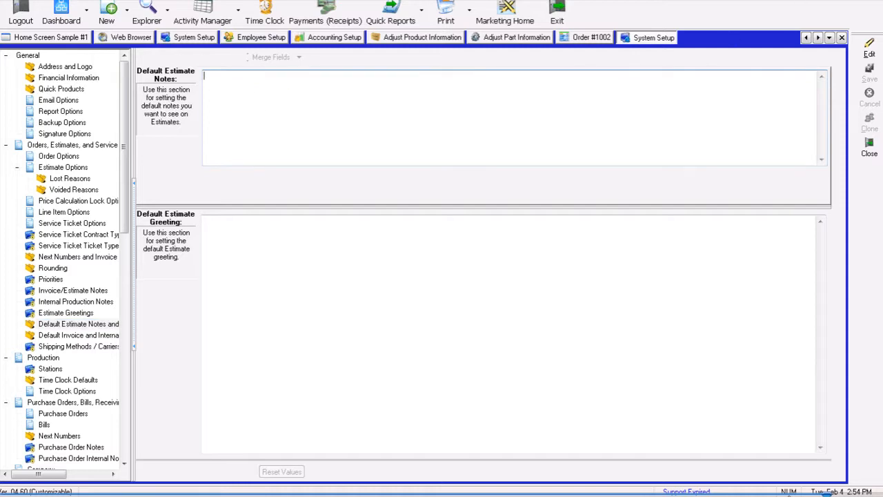
{"action": "left_click", "coordinate": [870, 48]}
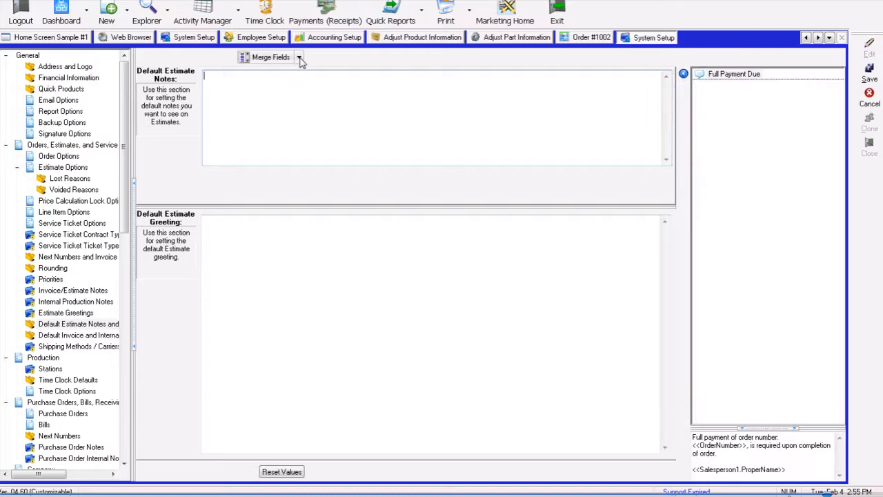
- Insert the Date merge field into the default estimate notes, then delete it again
{"action": "left_click", "coordinate": [300, 58]}
{"action": "left_click", "coordinate": [280, 74]}
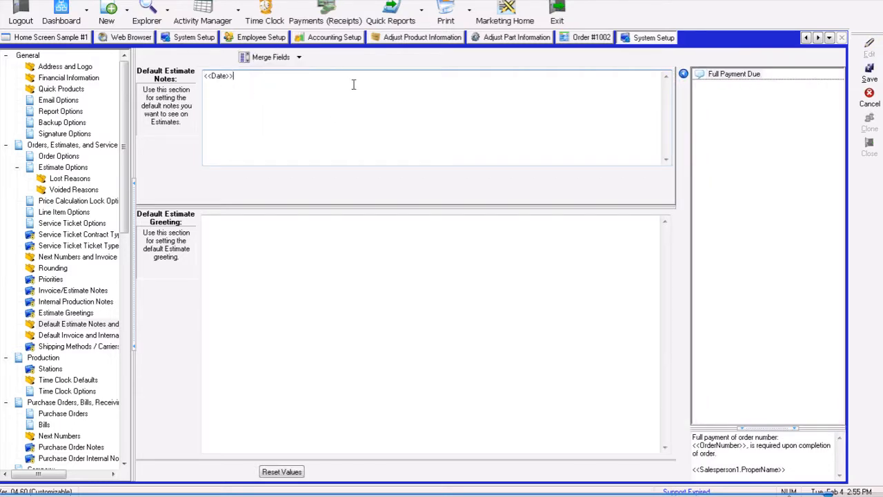
{"action": "left_click_drag", "start_coordinate": [239, 77], "coordinate": [204, 76]}
{"action": "key", "text": "BackSpace"}
- Open the order's notes and select the Full Payment Due note template
{"action": "left_click", "coordinate": [583, 37]}
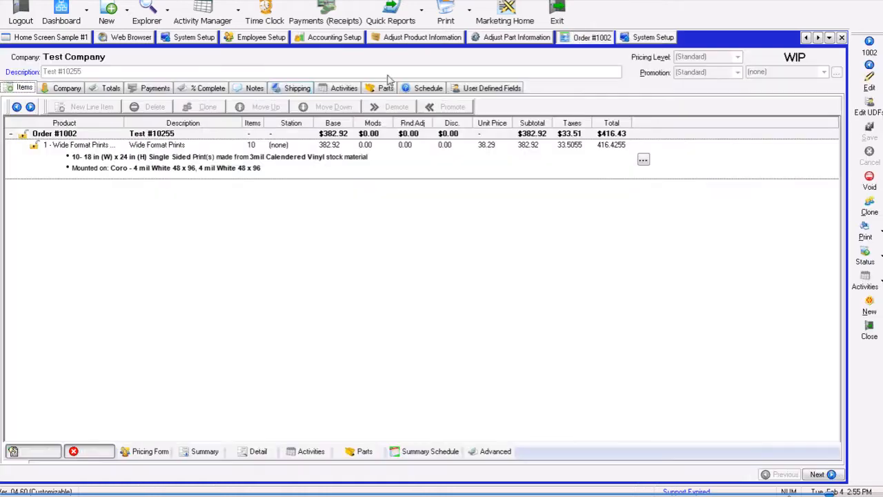
{"action": "left_click", "coordinate": [258, 91]}
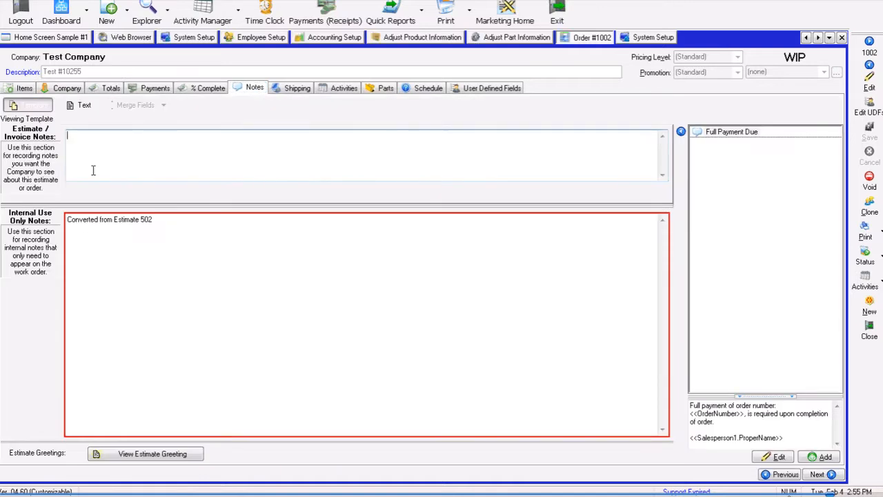
{"action": "left_click", "coordinate": [724, 135]}
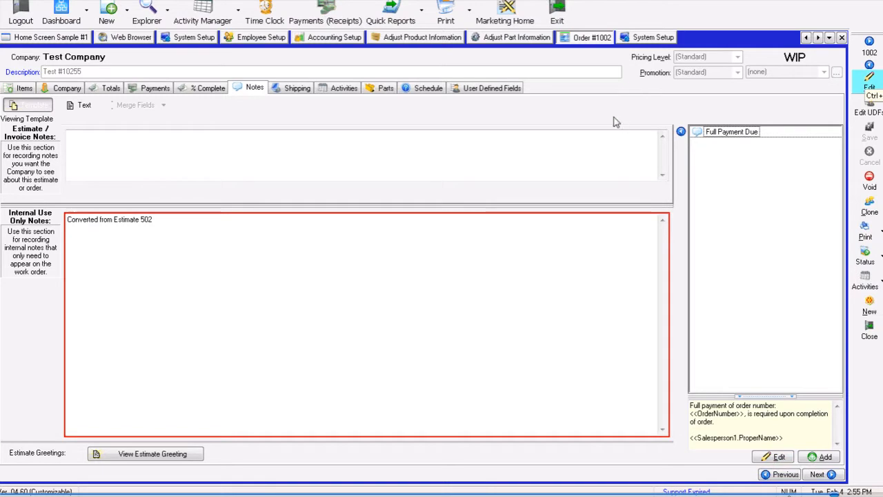
- Open Reporting Setup and show the email options of the Standard Estimate report under the action toolbar's estimate reports
{"action": "left_click", "coordinate": [354, 0]}
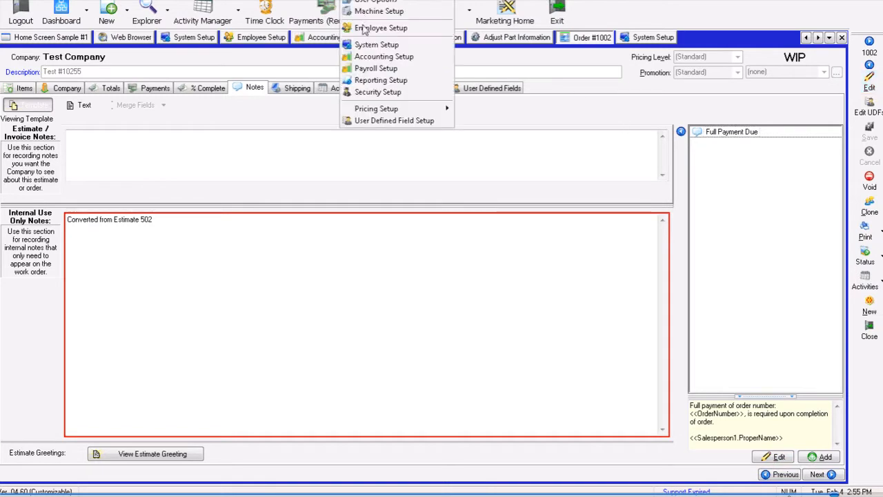
{"action": "left_click", "coordinate": [381, 81]}
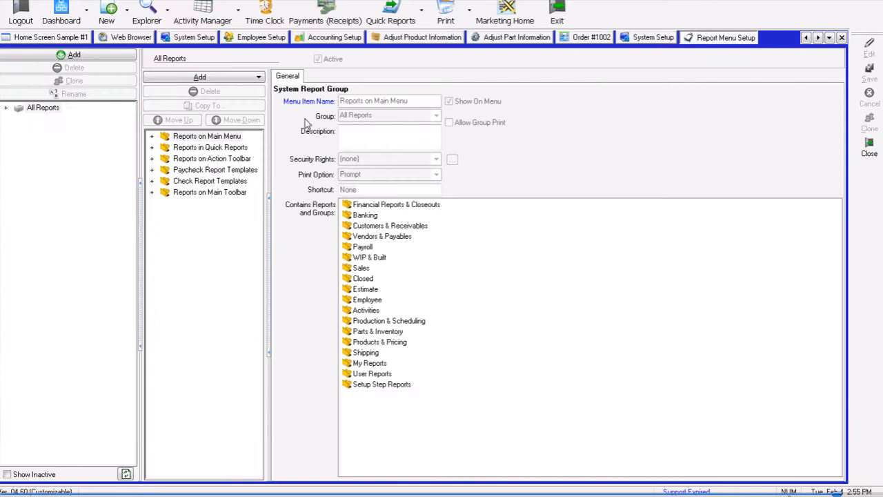
{"action": "left_click", "coordinate": [152, 136]}
{"action": "left_click", "coordinate": [152, 137]}
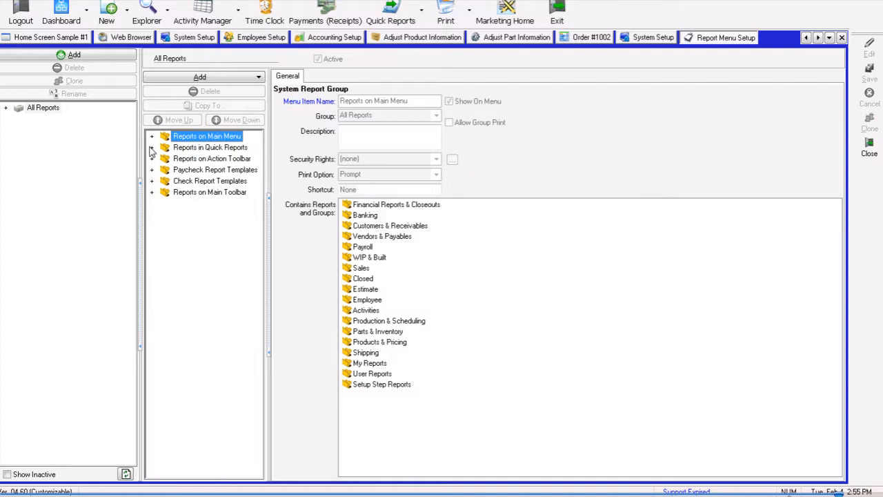
{"action": "left_click", "coordinate": [152, 147]}
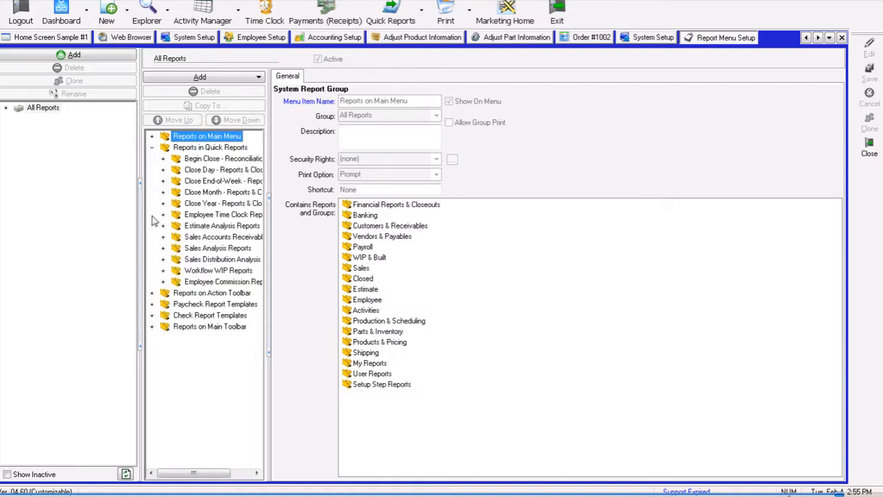
{"action": "left_click", "coordinate": [151, 294]}
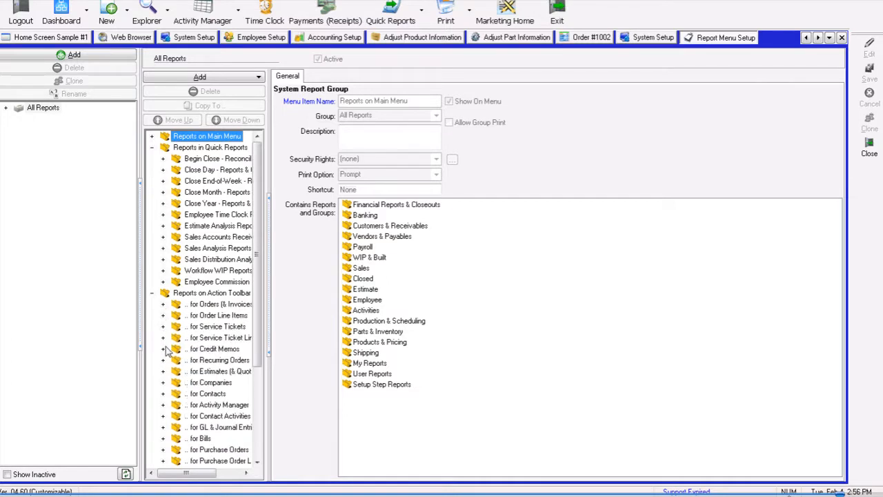
{"action": "left_click", "coordinate": [163, 371]}
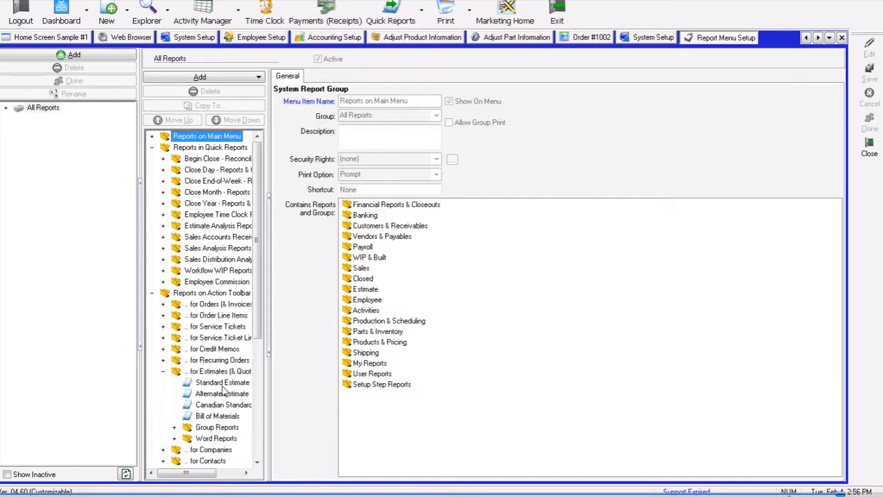
{"action": "left_click", "coordinate": [221, 383]}
{"action": "left_click", "coordinate": [351, 0]}
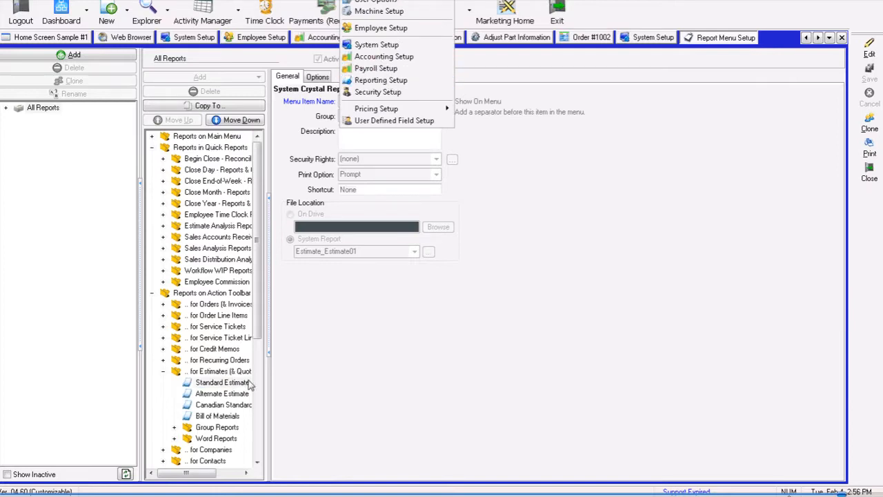
{"action": "left_click", "coordinate": [321, 77]}
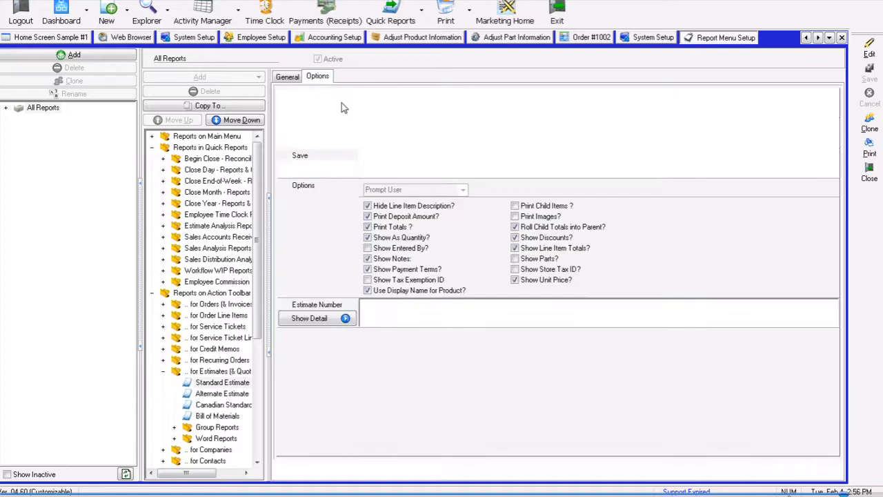
{"action": "left_click", "coordinate": [315, 139]}
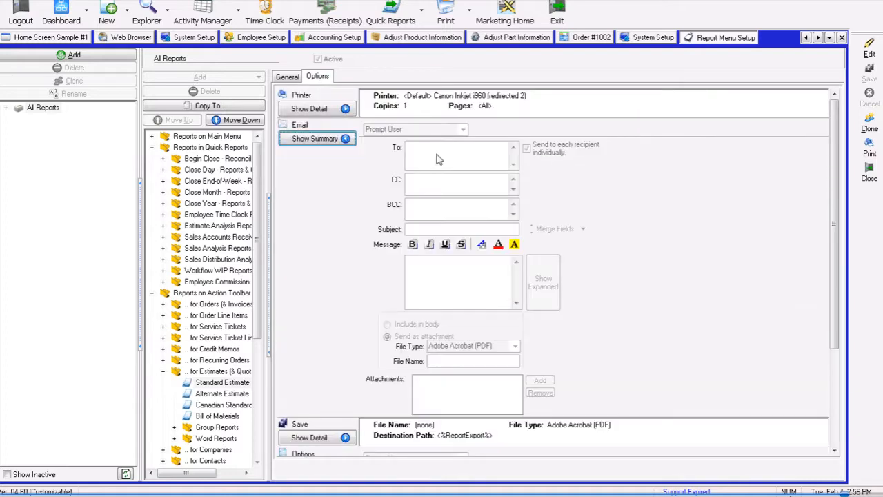
- Edit the Standard Estimate report's email so its subject uses the Order.Description merge field, leaving the To field empty
{"action": "left_click", "coordinate": [869, 50]}
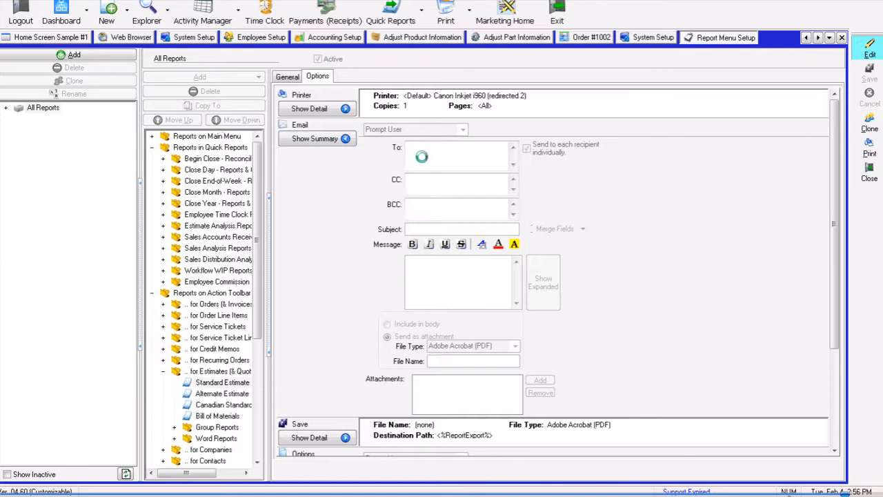
{"action": "left_click", "coordinate": [583, 233]}
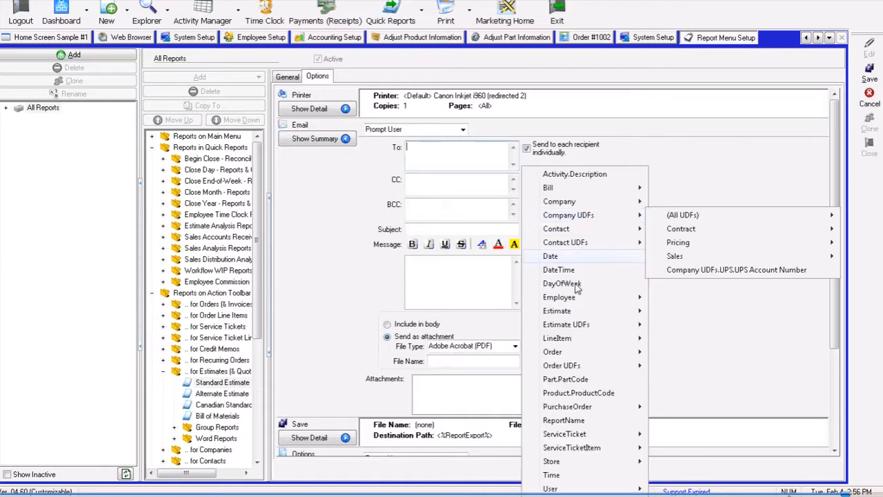
{"action": "mouse_move", "coordinate": [574, 354]}
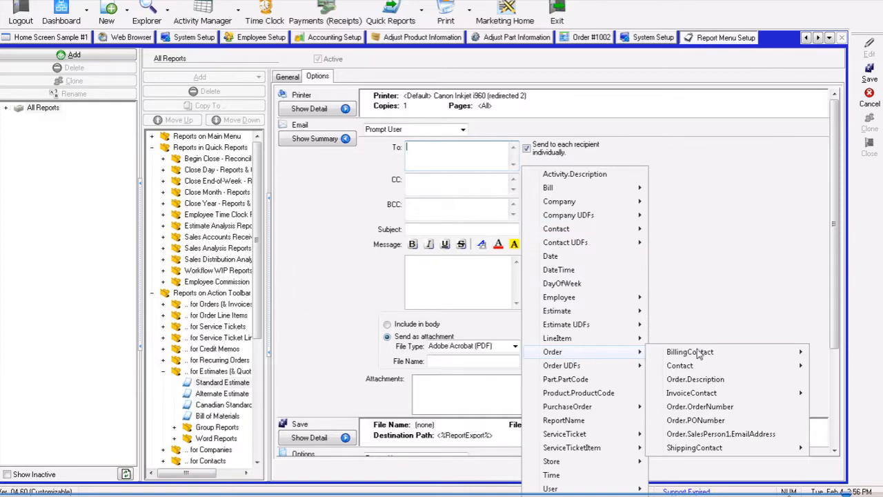
{"action": "left_click", "coordinate": [706, 380]}
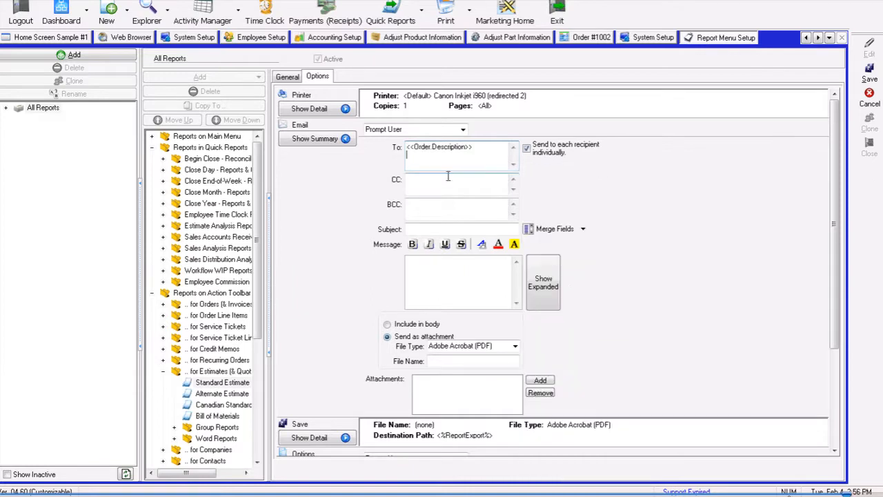
{"action": "left_click_drag", "start_coordinate": [476, 147], "coordinate": [373, 145]}
{"action": "key", "text": "ctrl+c"}
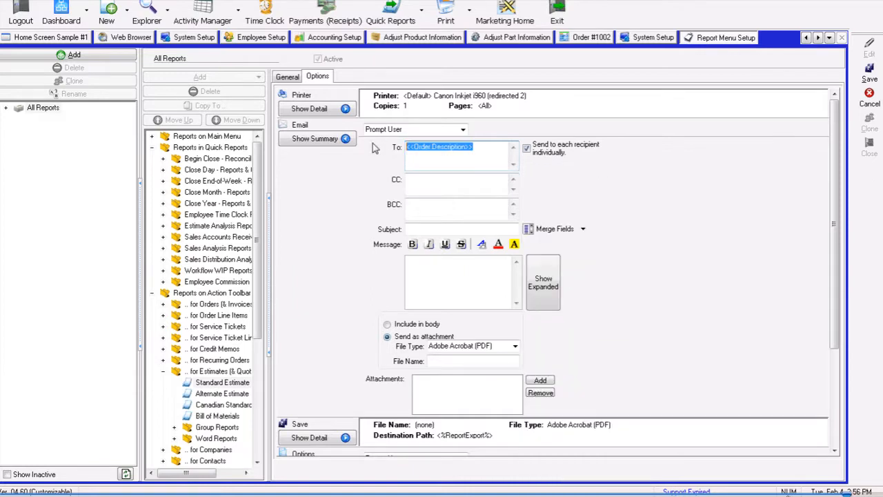
{"action": "left_click", "coordinate": [419, 229]}
{"action": "key", "text": "ctrl+v"}
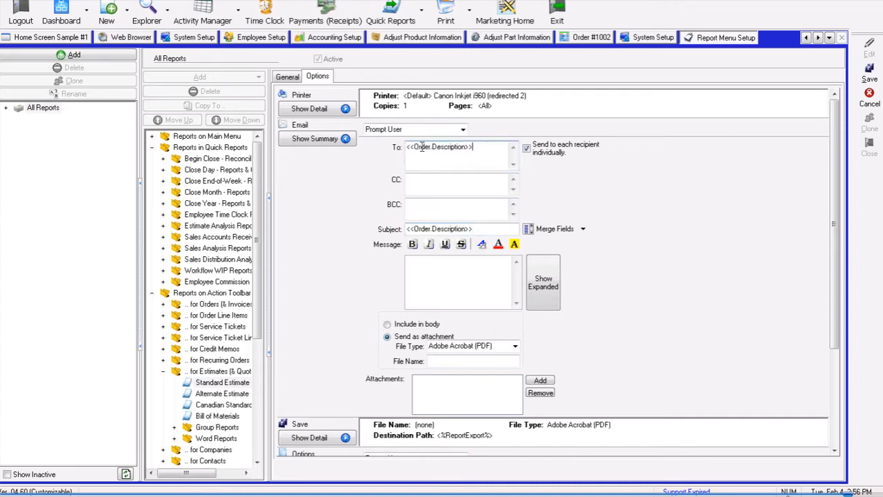
{"action": "left_click_drag", "start_coordinate": [479, 147], "coordinate": [374, 148]}
{"action": "key", "text": "Delete"}
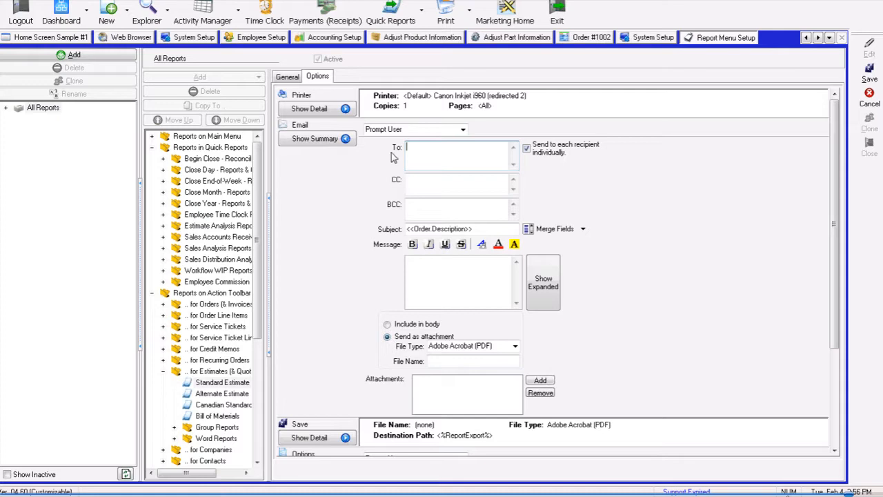
- Browse the merge fields available for the email subject
{"action": "left_click", "coordinate": [509, 229]}
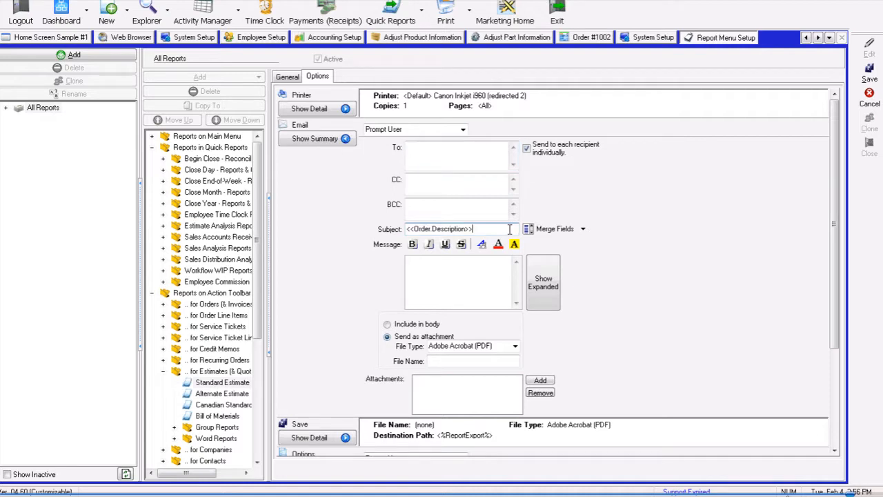
{"action": "left_click", "coordinate": [582, 229]}
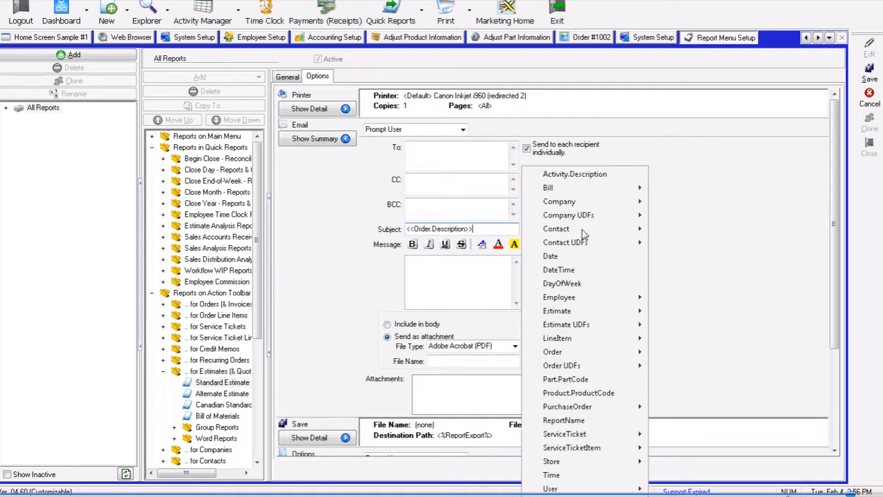
{"action": "left_click", "coordinate": [460, 208]}
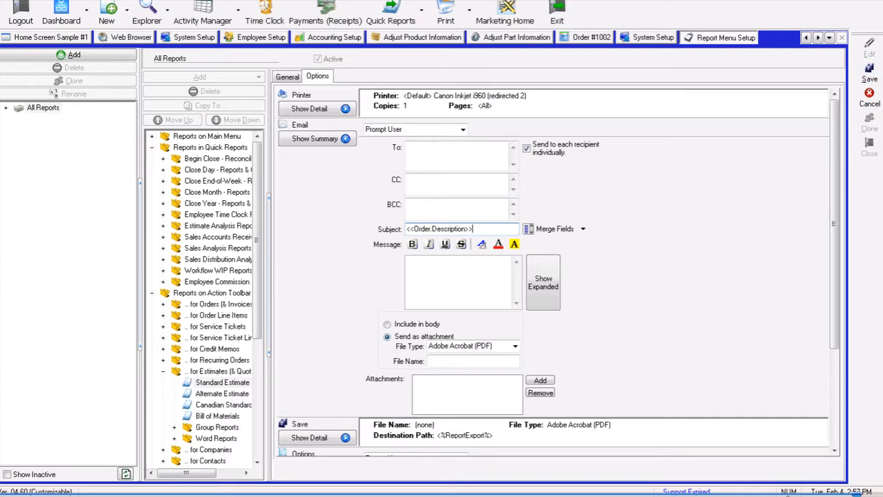
{"action": "mouse_move", "coordinate": [69, 493]}
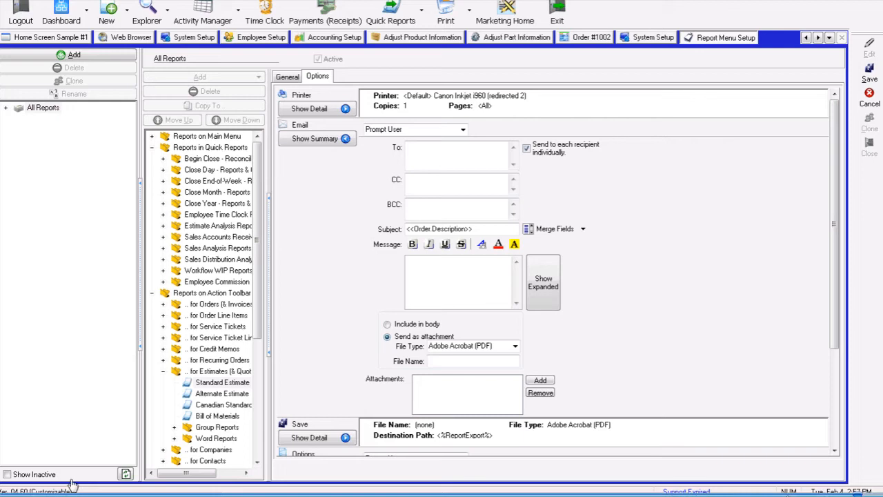
{"action": "left_click", "coordinate": [73, 485]}
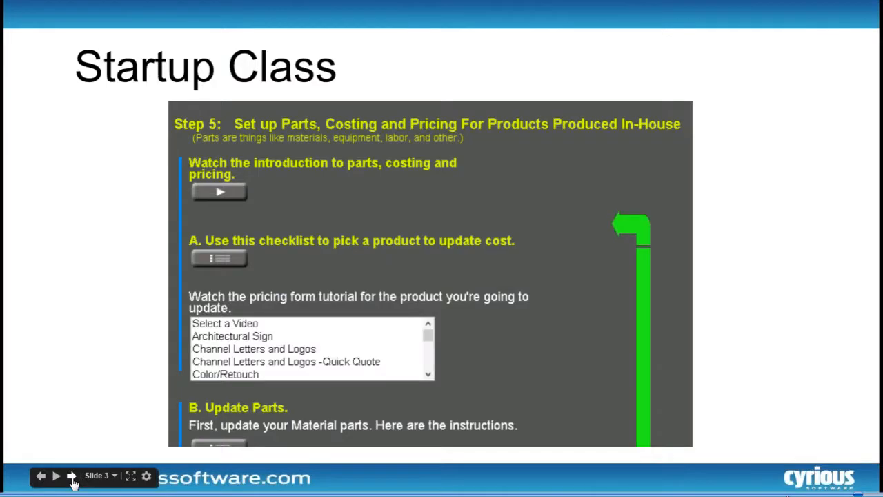